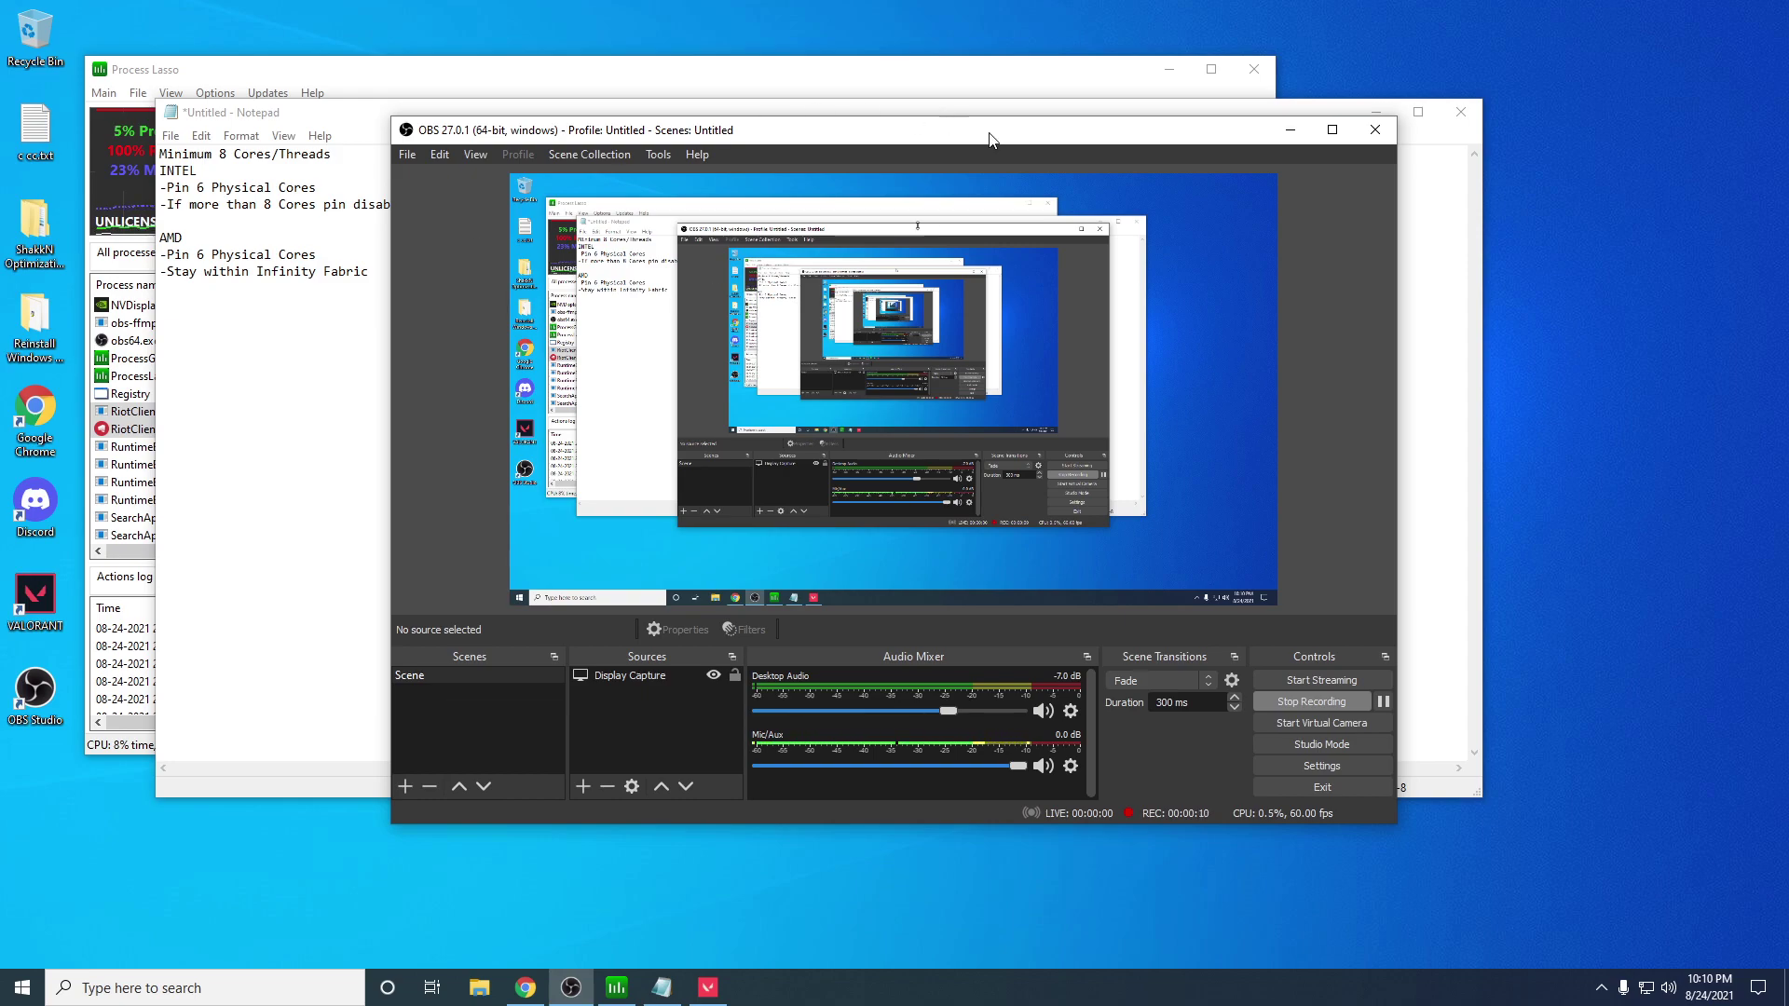
# Step: Minimize OBS and shift the Notepad core-pinning notes slightly to the right
pyautogui.click(1290, 130)
pyautogui.moveTo(739, 100); pyautogui.dragTo(843, 107)
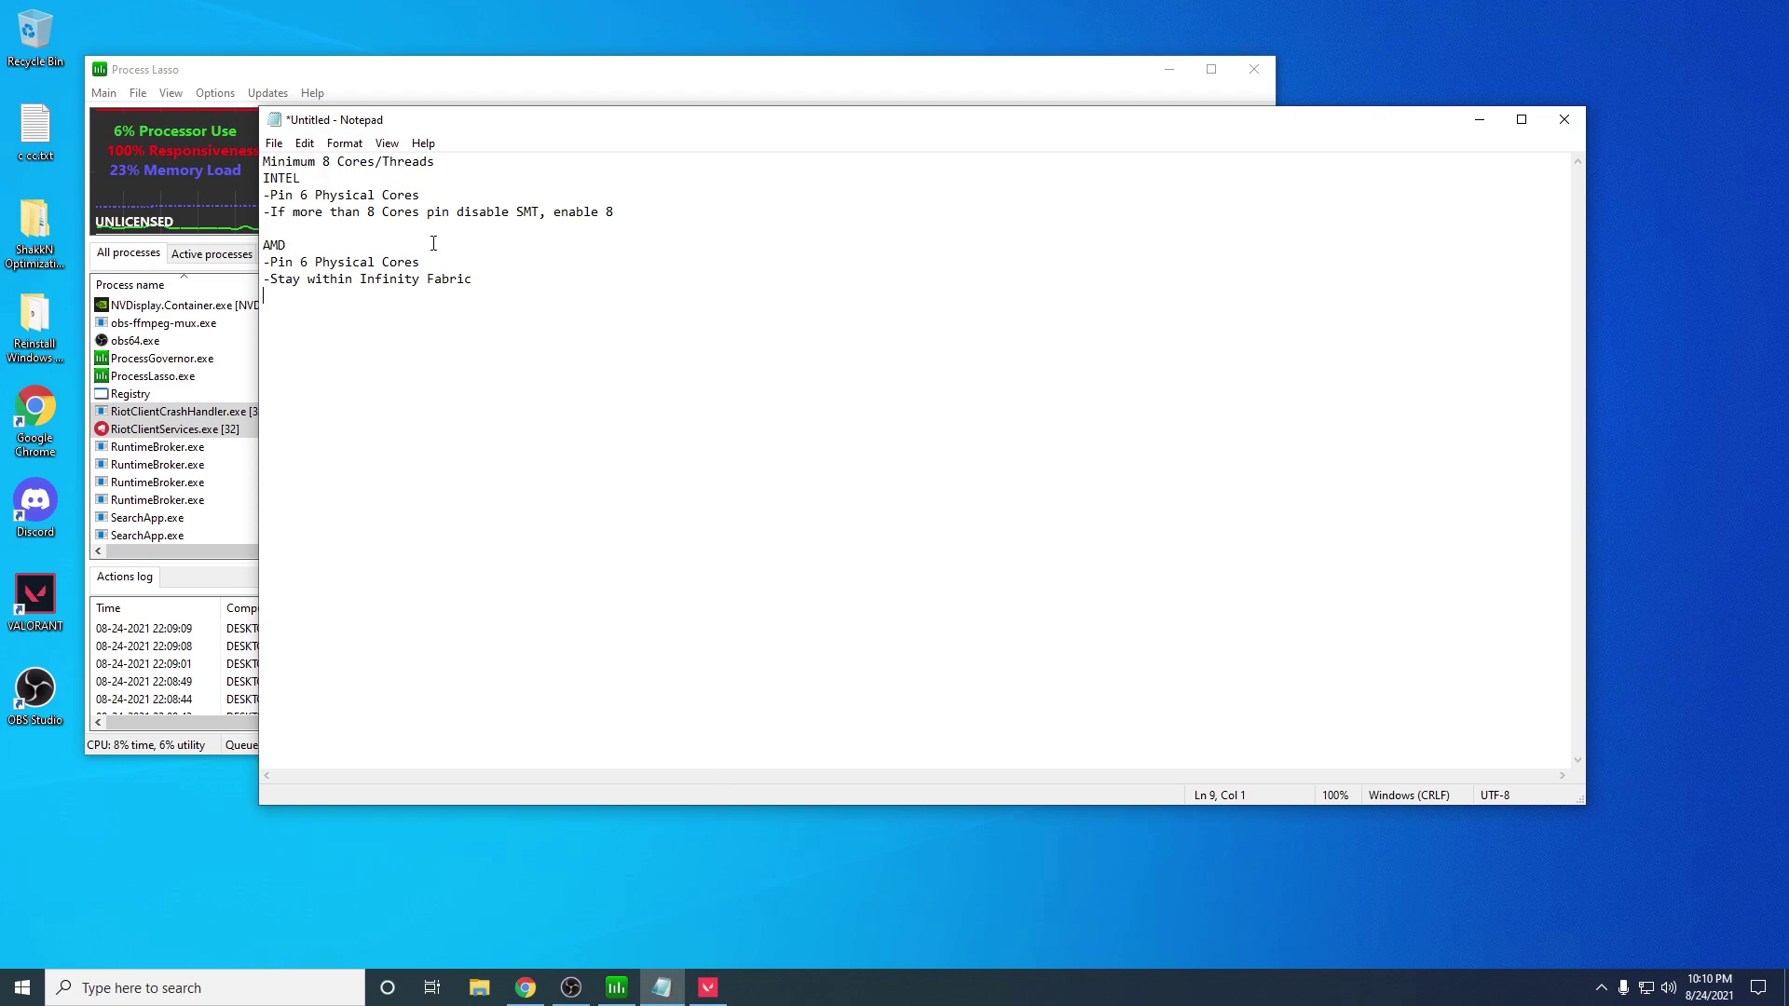
# Step: Open Task Manager's CPU performance page showing the Ryzen 9 5950X with 16 cores and 32 logical processors
pyautogui.rightClick(952, 978)
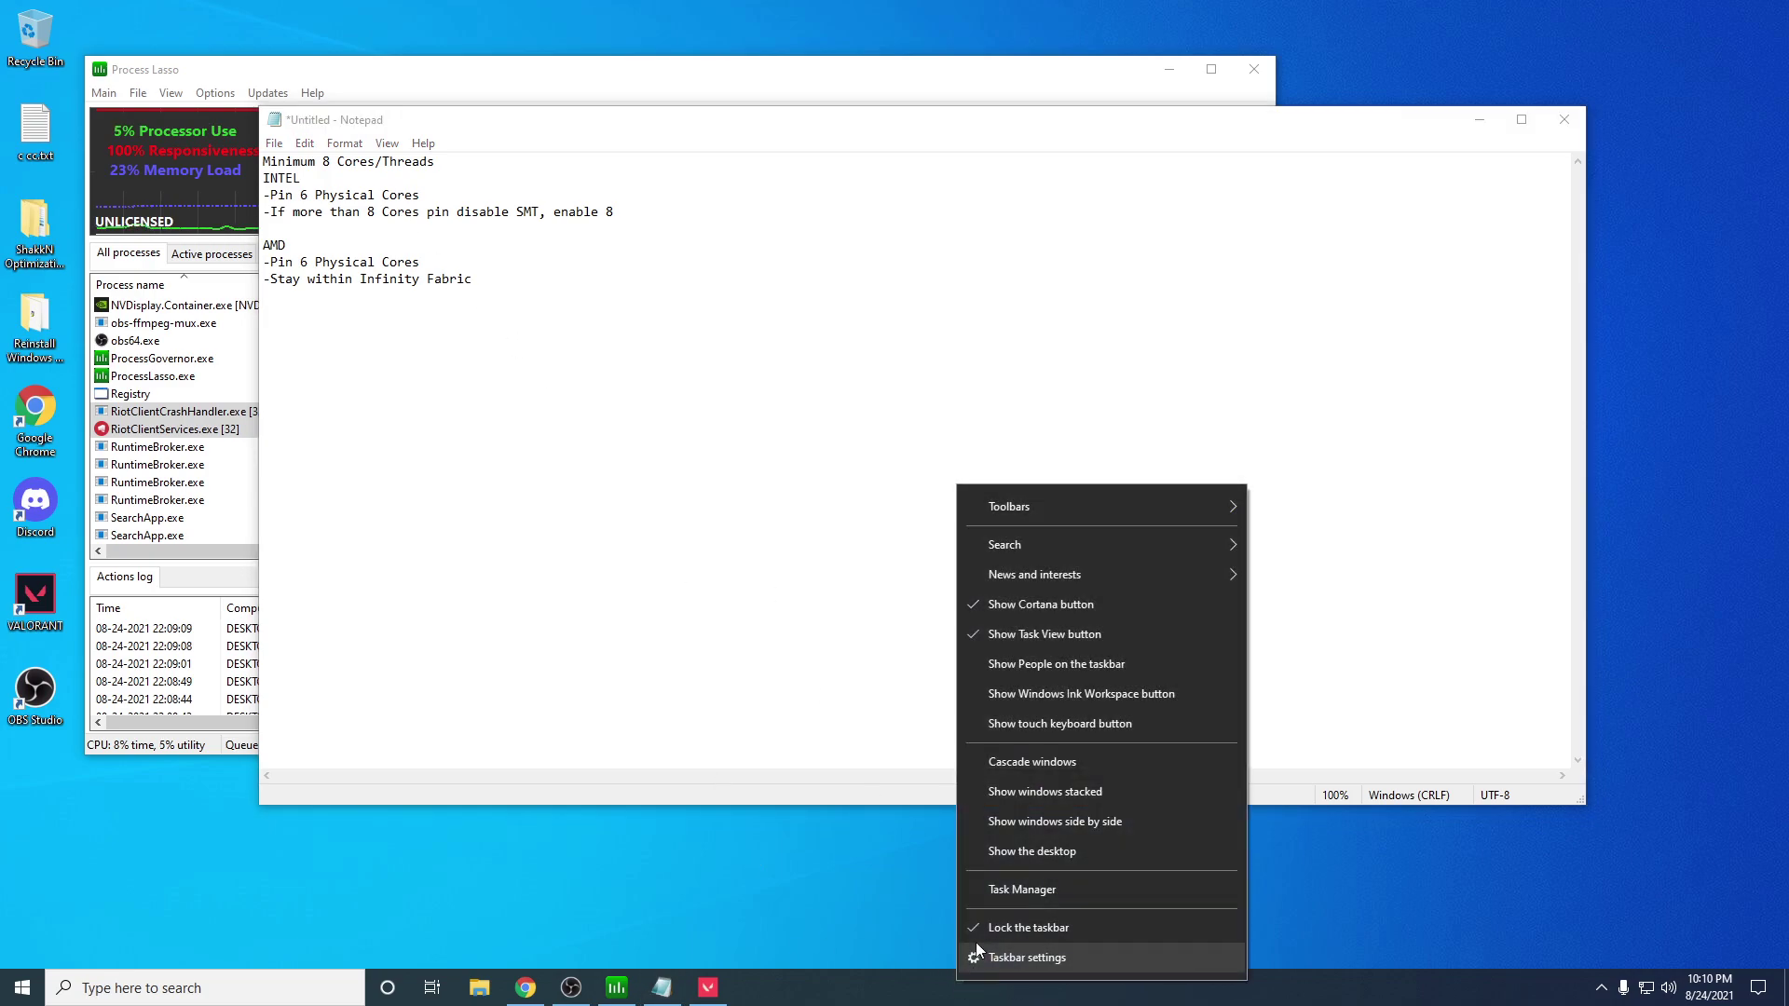
pyautogui.click(1020, 890)
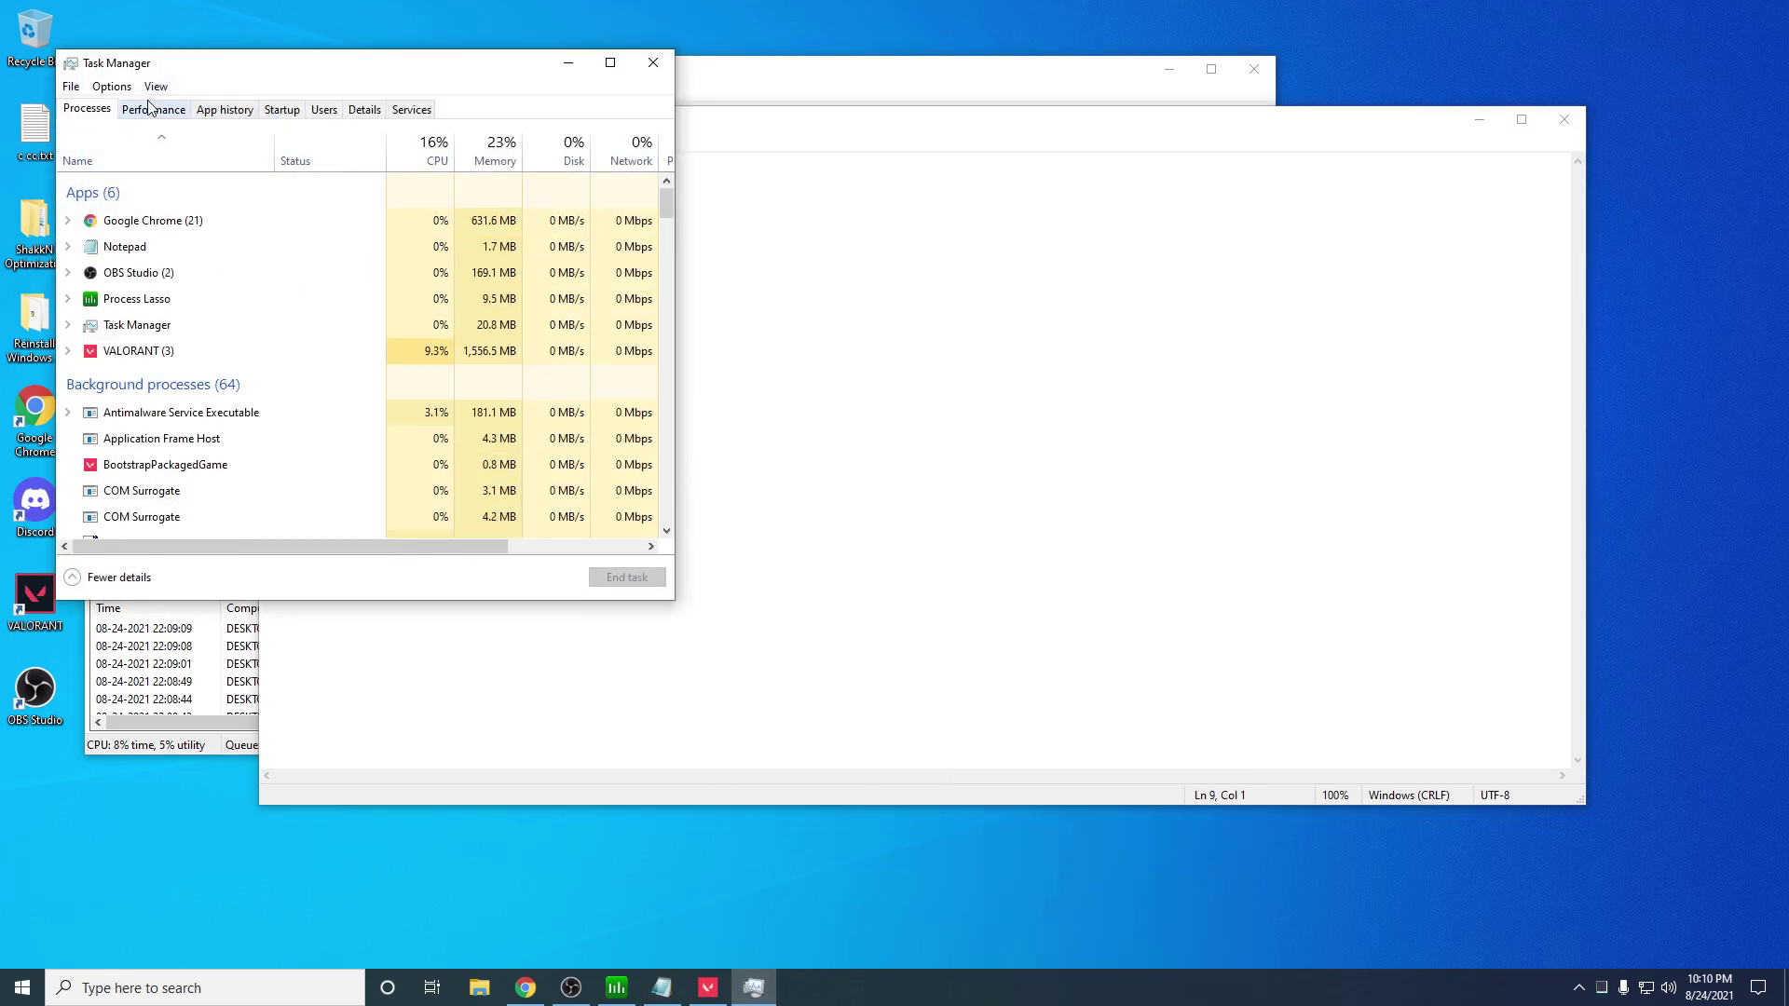
pyautogui.moveTo(288, 56); pyautogui.dragTo(447, 106)
pyautogui.click(177, 123)
pyautogui.click(331, 254)
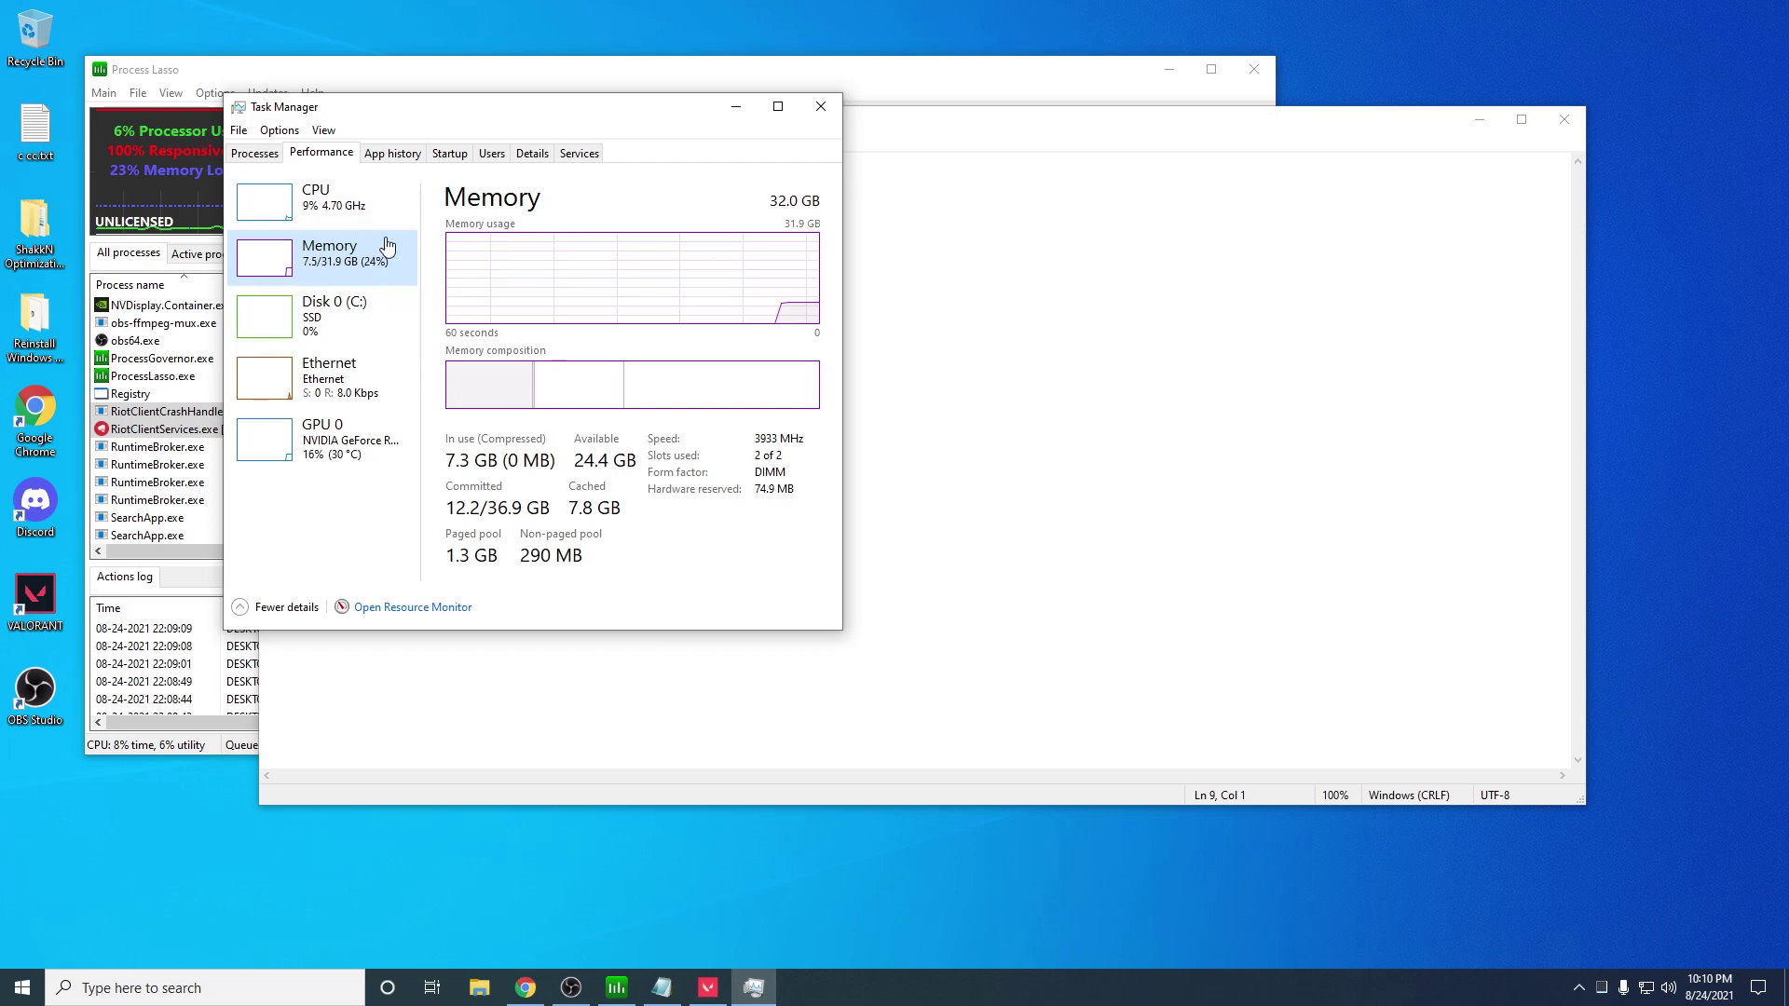
pyautogui.click(321, 209)
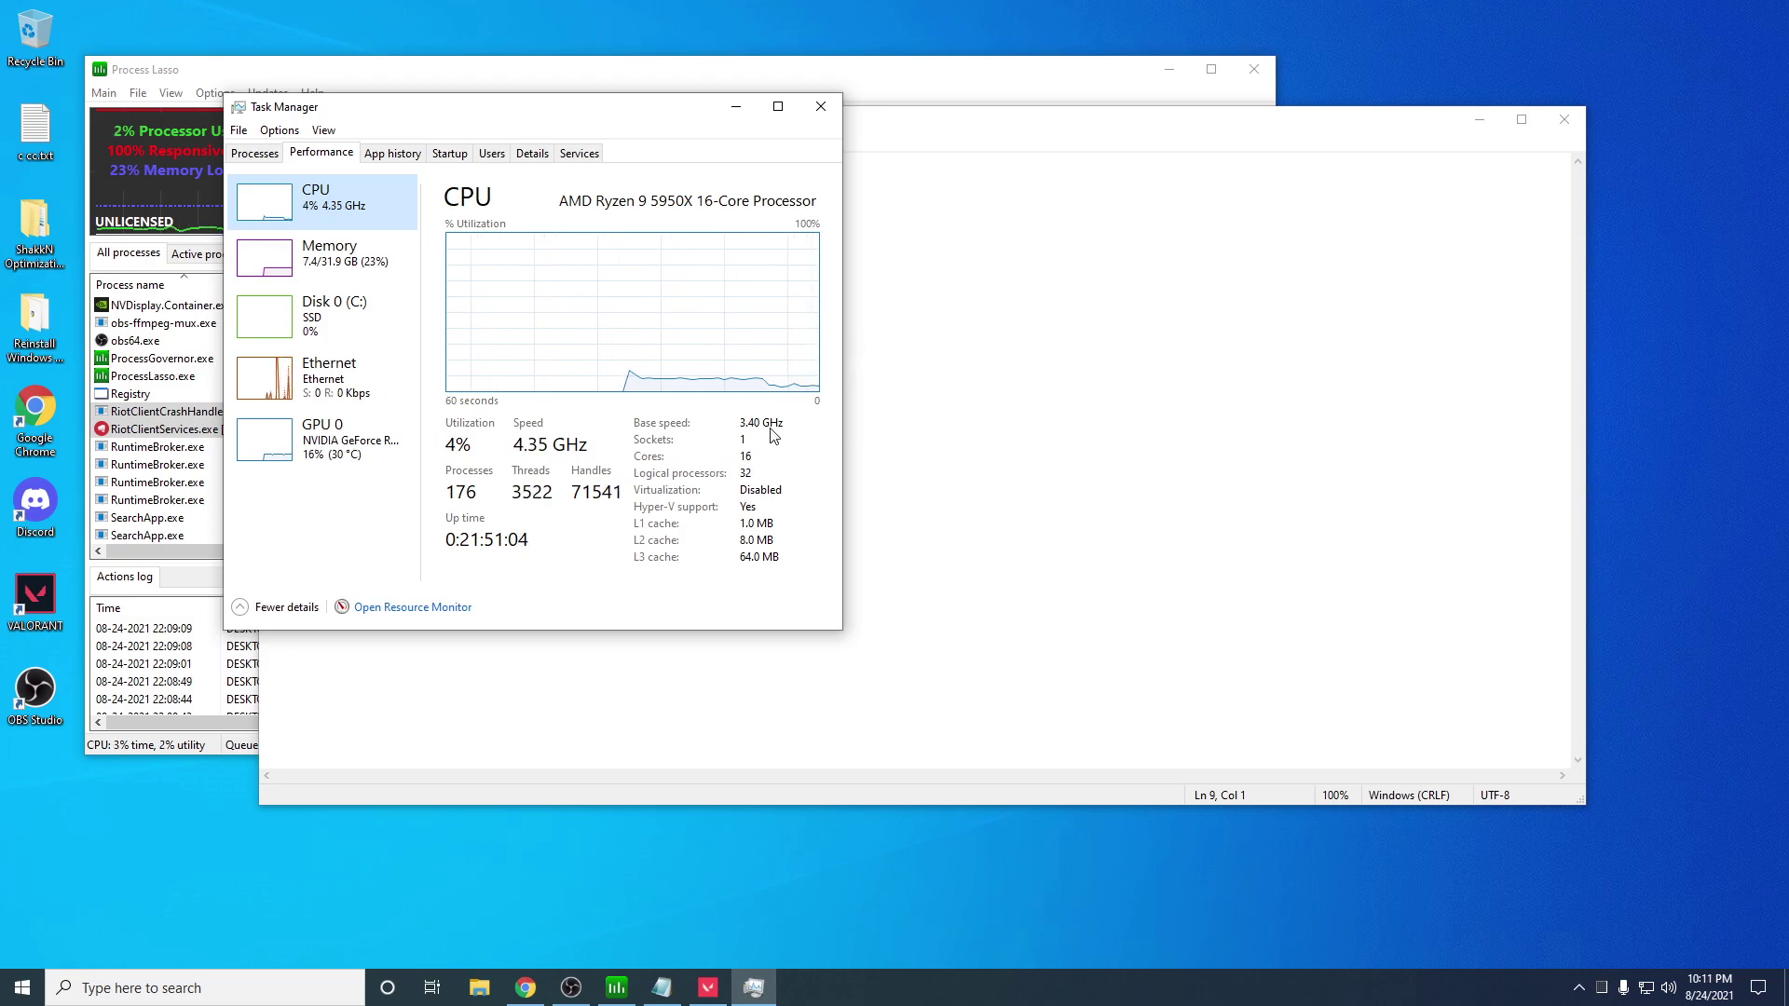
# Step: Close Task Manager and move the Notepad notes window to the right
pyautogui.click(1022, 352)
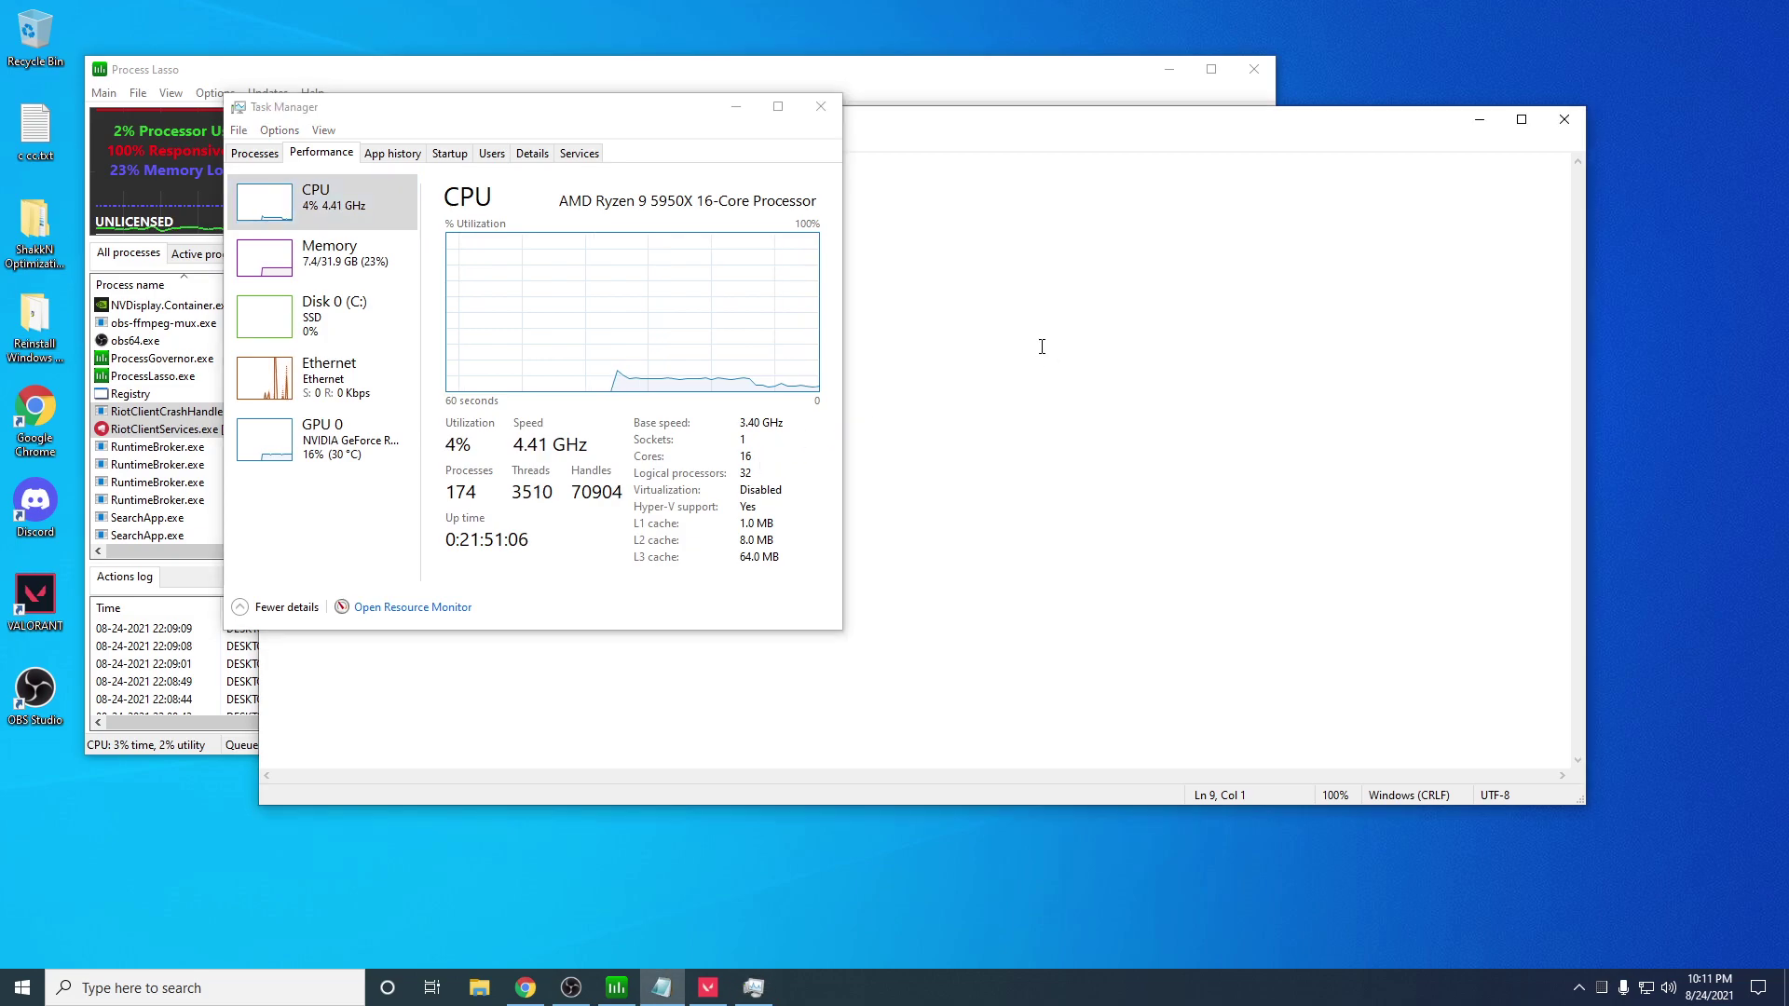
pyautogui.click(820, 106)
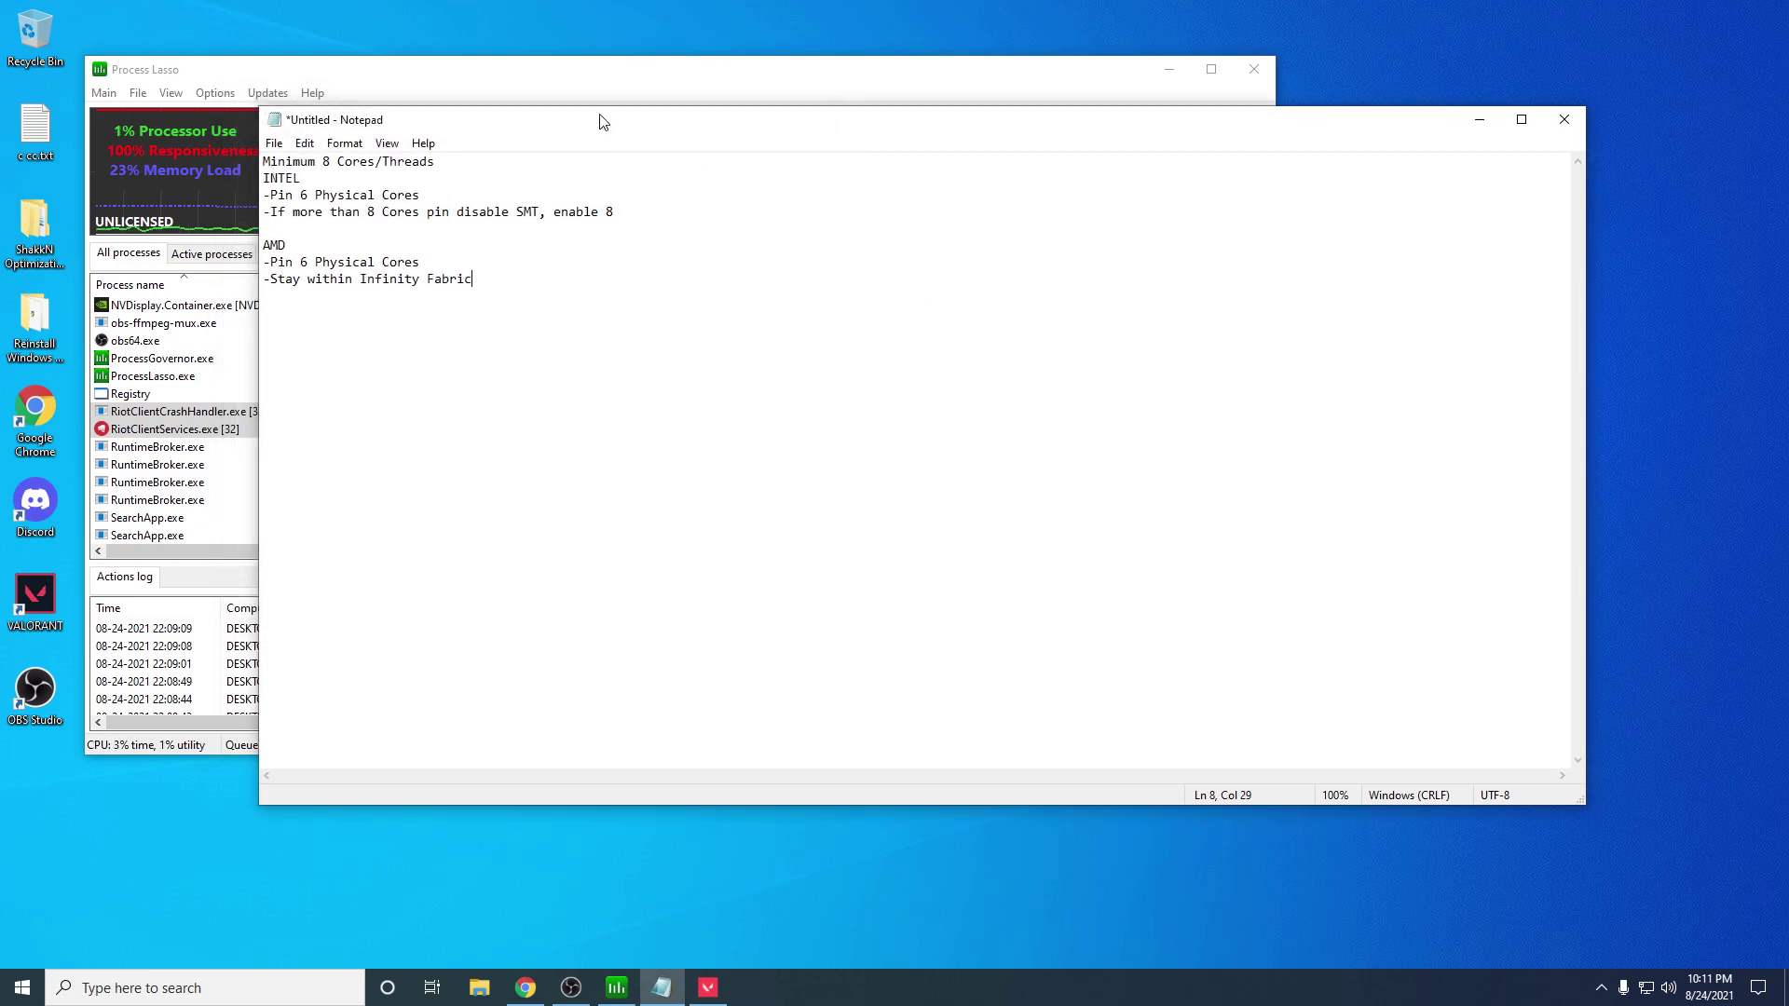
pyautogui.moveTo(598, 120); pyautogui.dragTo(685, 121)
# Step: Highlight the line '-Pin 6 Physical Cores' under the INTEL section
pyautogui.doubleClick(428, 178)
pyautogui.click(503, 198)
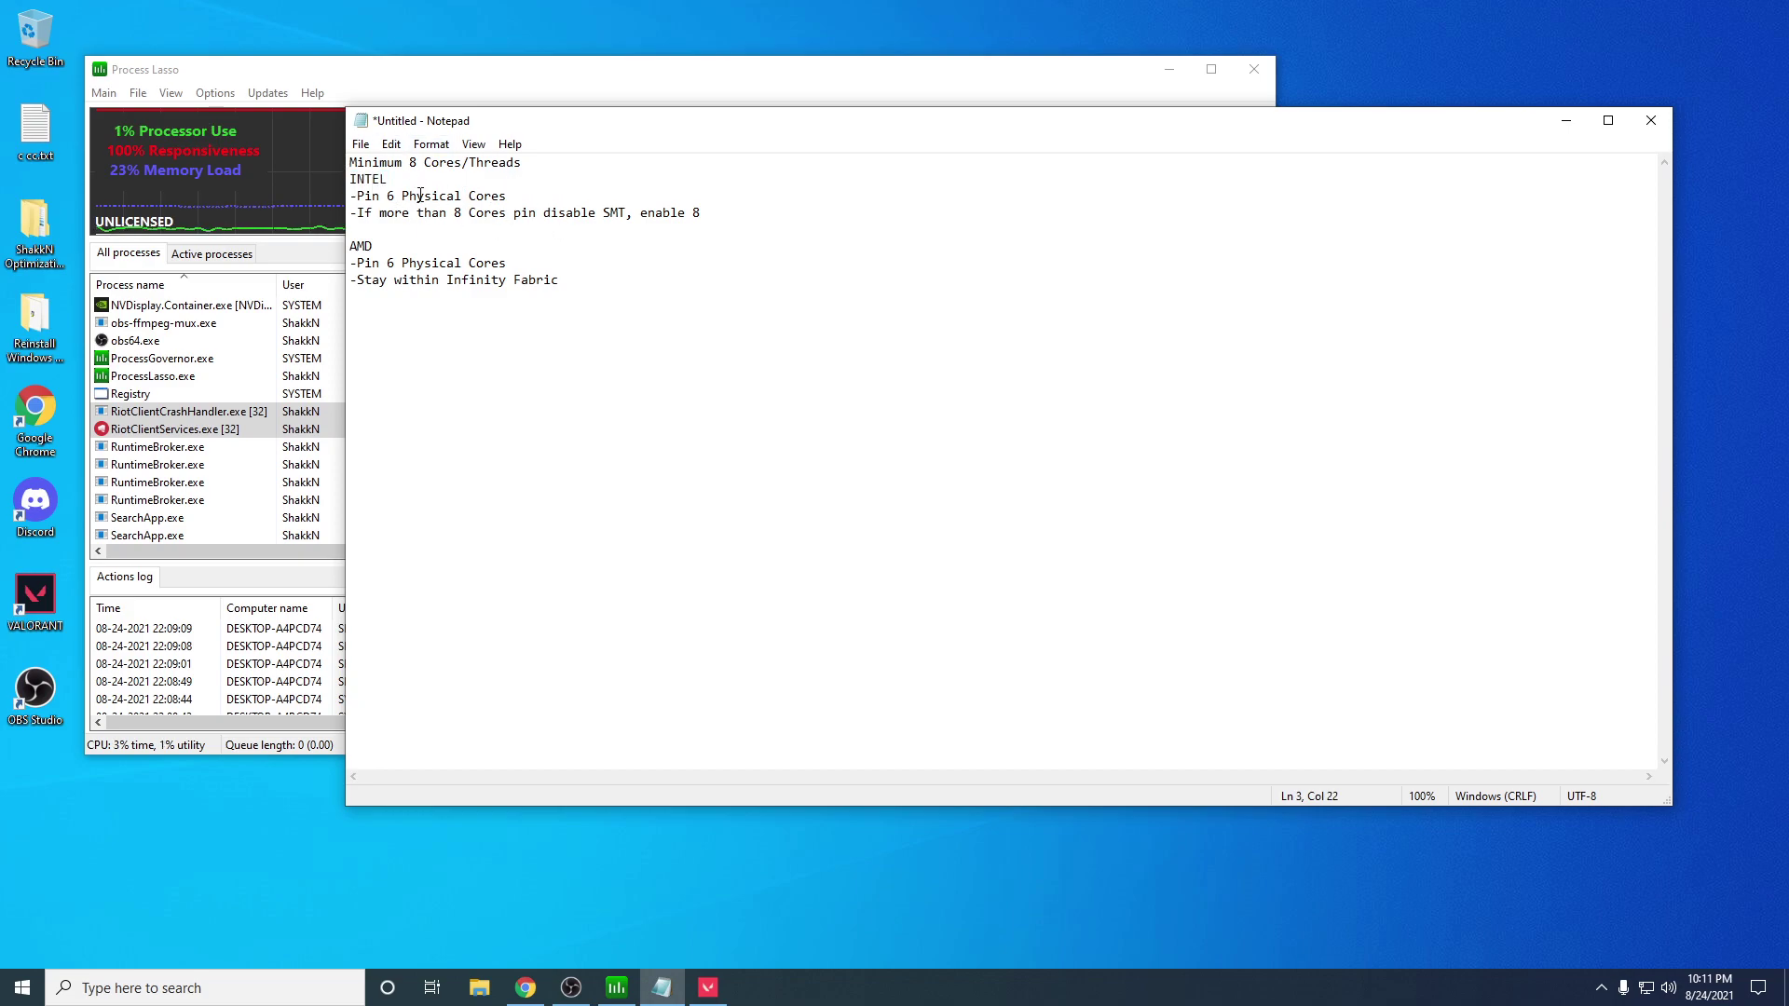
pyautogui.moveTo(507, 196); pyautogui.dragTo(350, 197)
# Step: Bring Process Lasso forward and select vgc.exe at the bottom of the process list
pyautogui.click(629, 82)
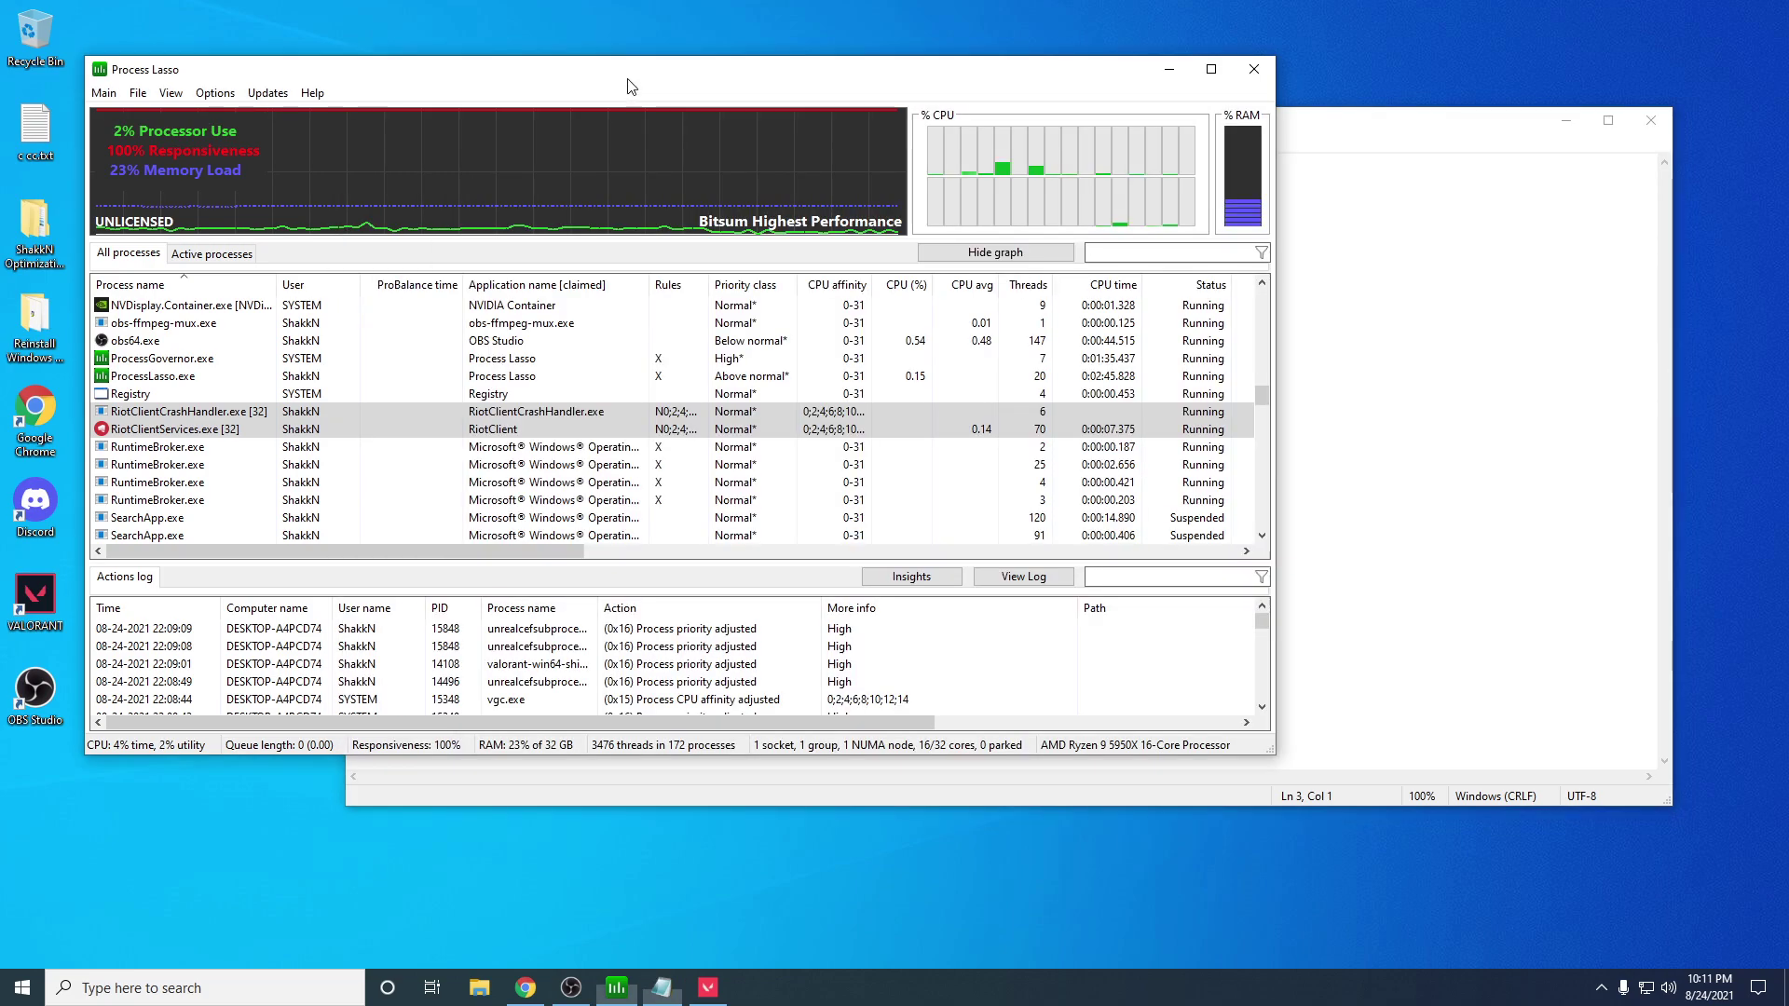
pyautogui.scroll(-10, 437, 463)
pyautogui.scroll(-5, 450, 464)
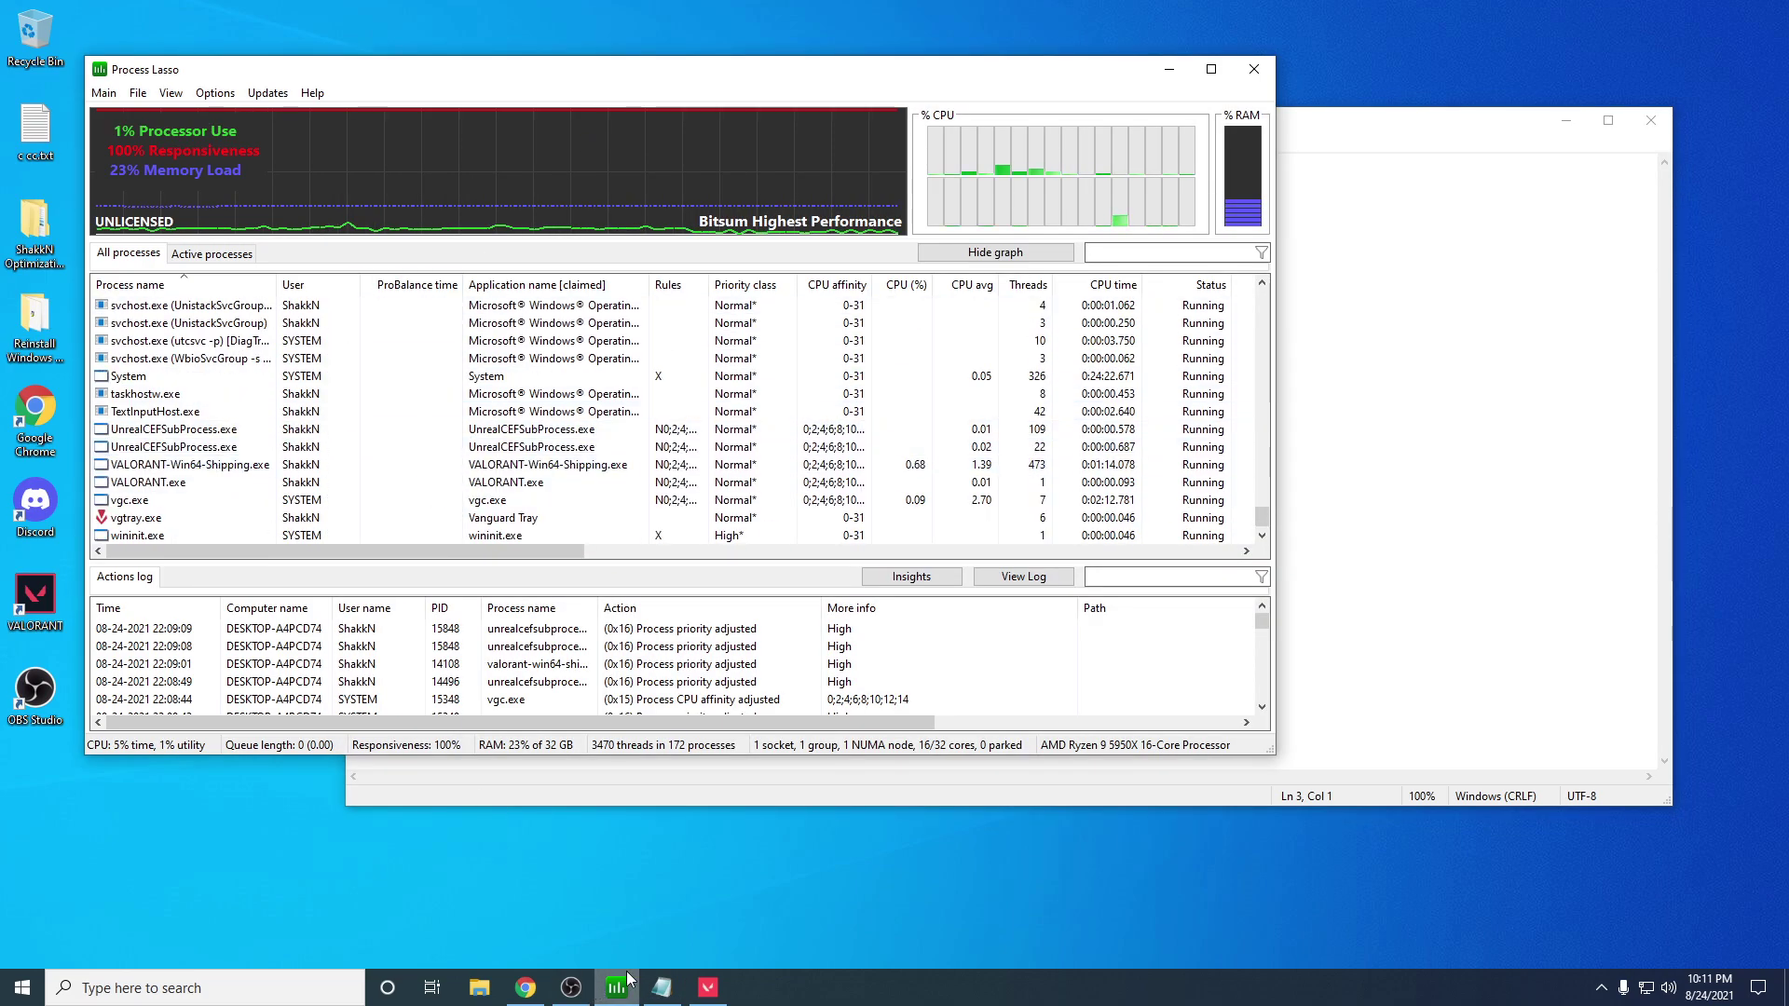
pyautogui.click(172, 486)
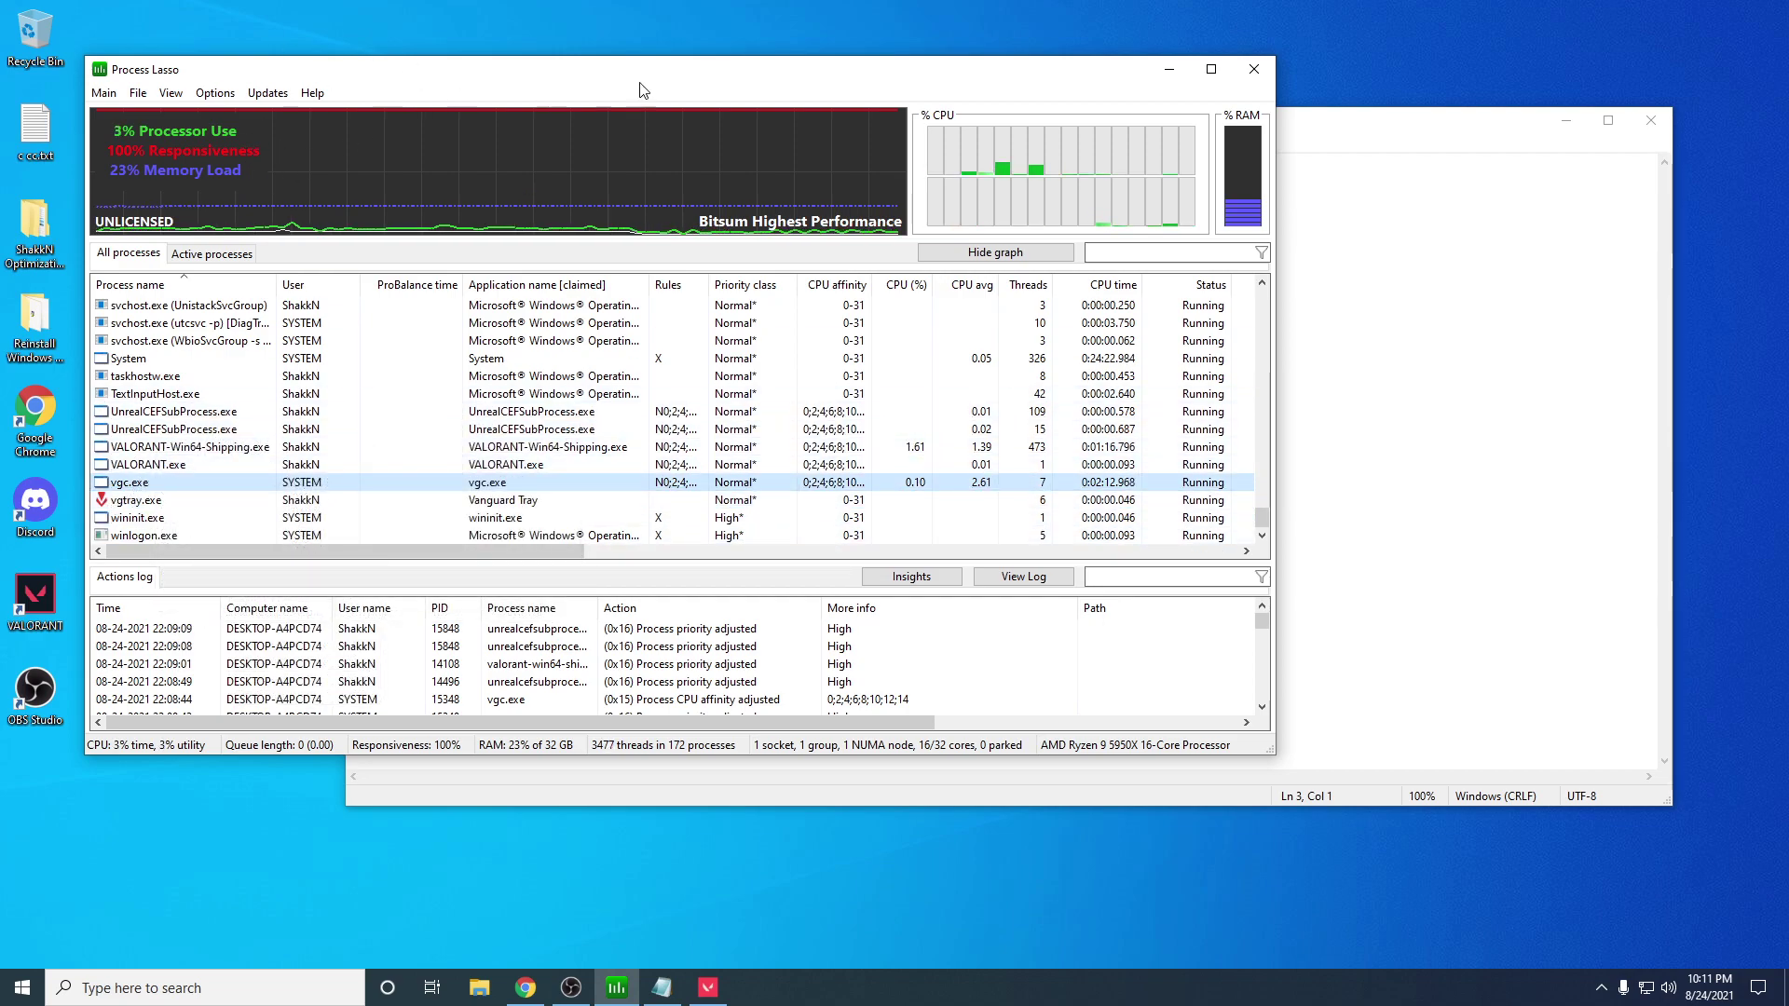
# Step: Toggle Forced Mode on under Options, then switch it back off
pyautogui.moveTo(621, 75); pyautogui.dragTo(690, 64)
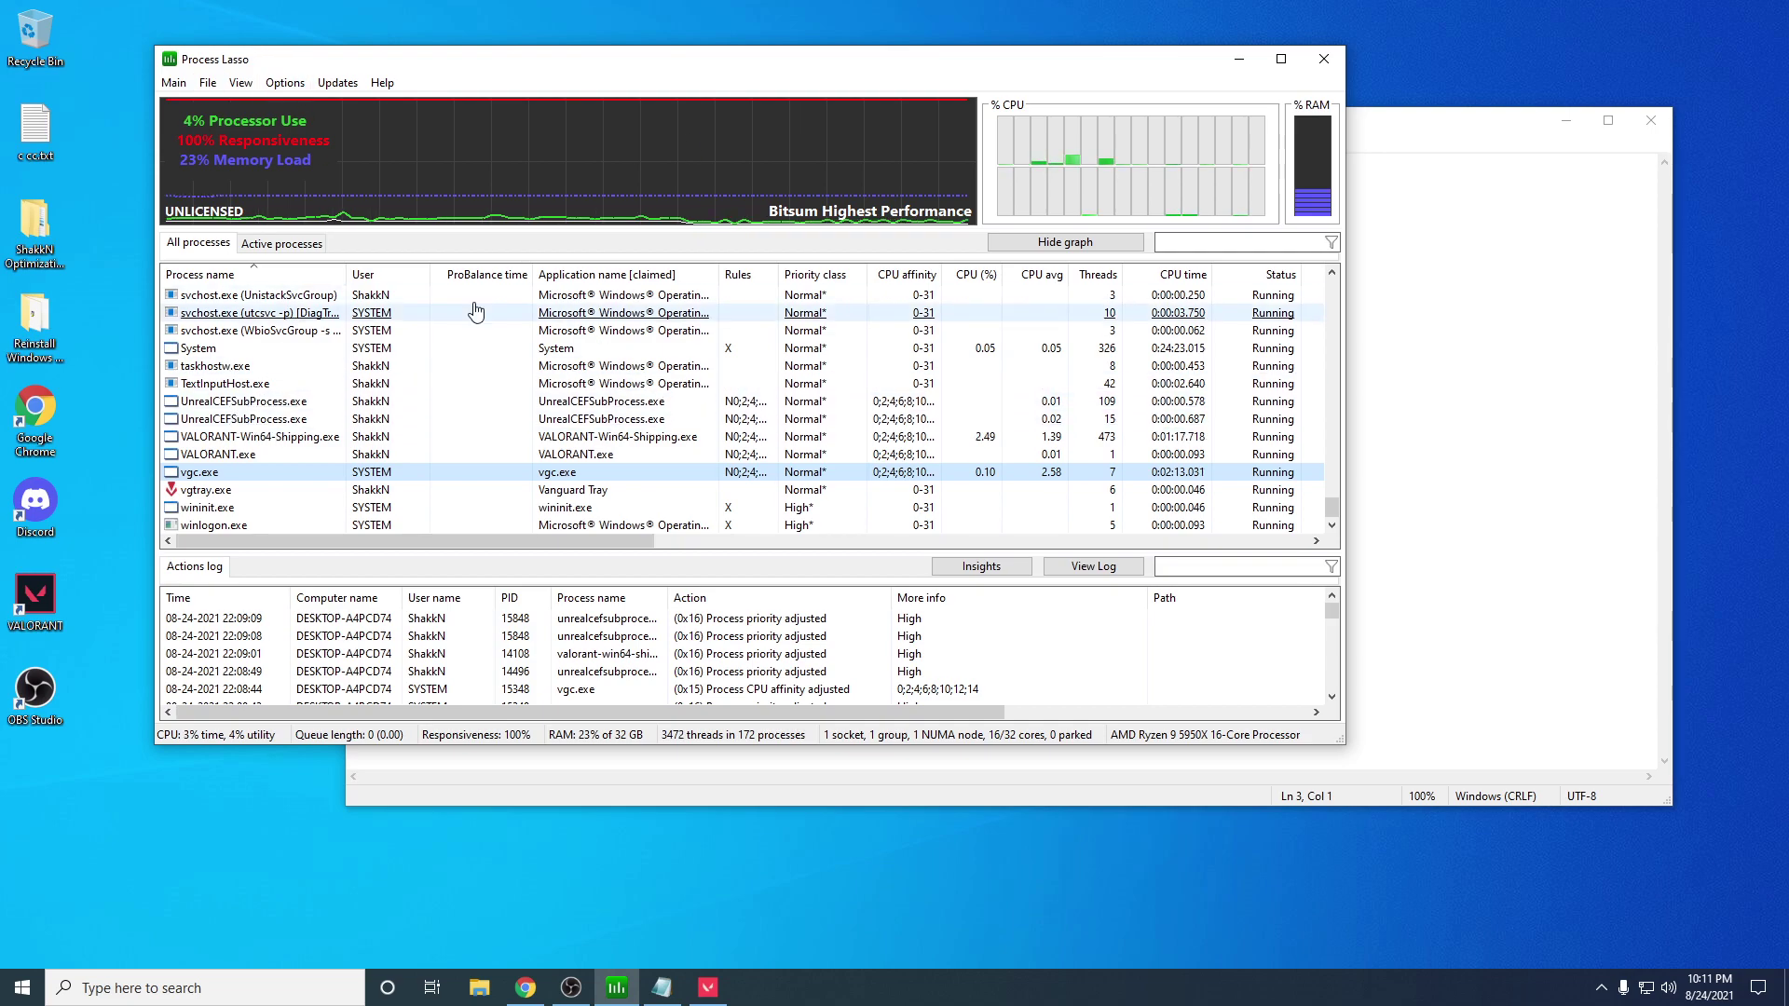
pyautogui.click(284, 83)
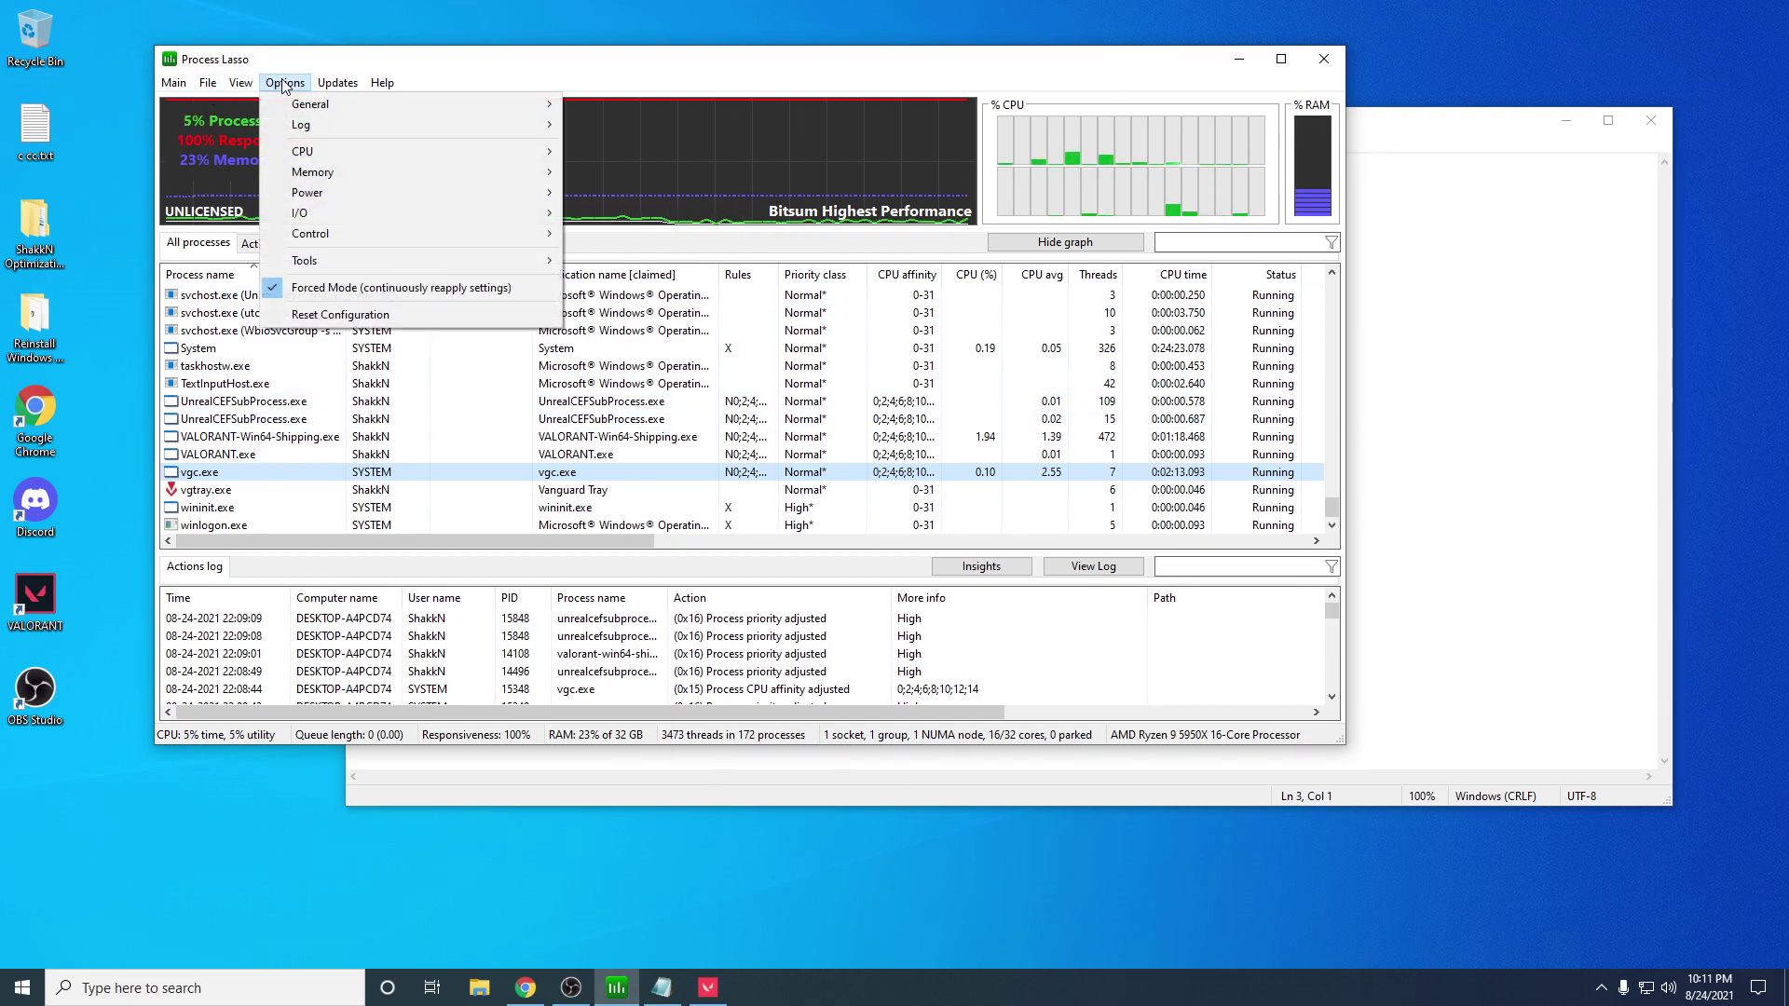
pyautogui.moveTo(336, 153)
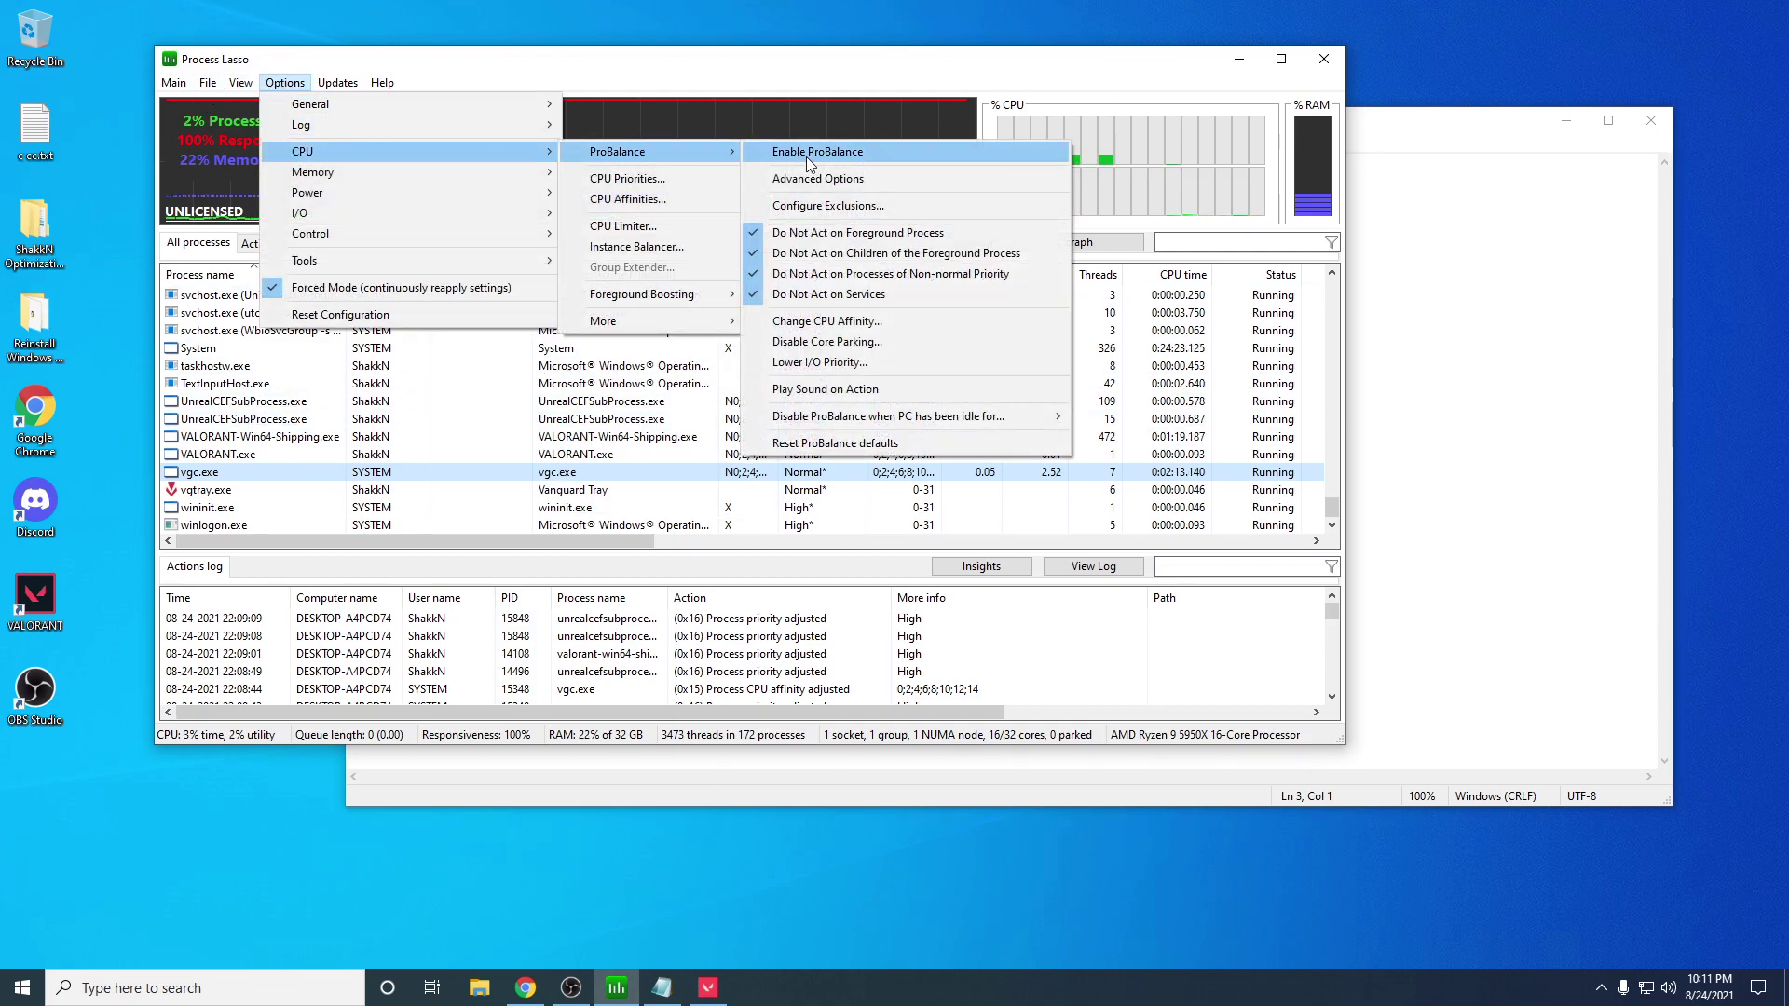
pyautogui.moveTo(363, 268)
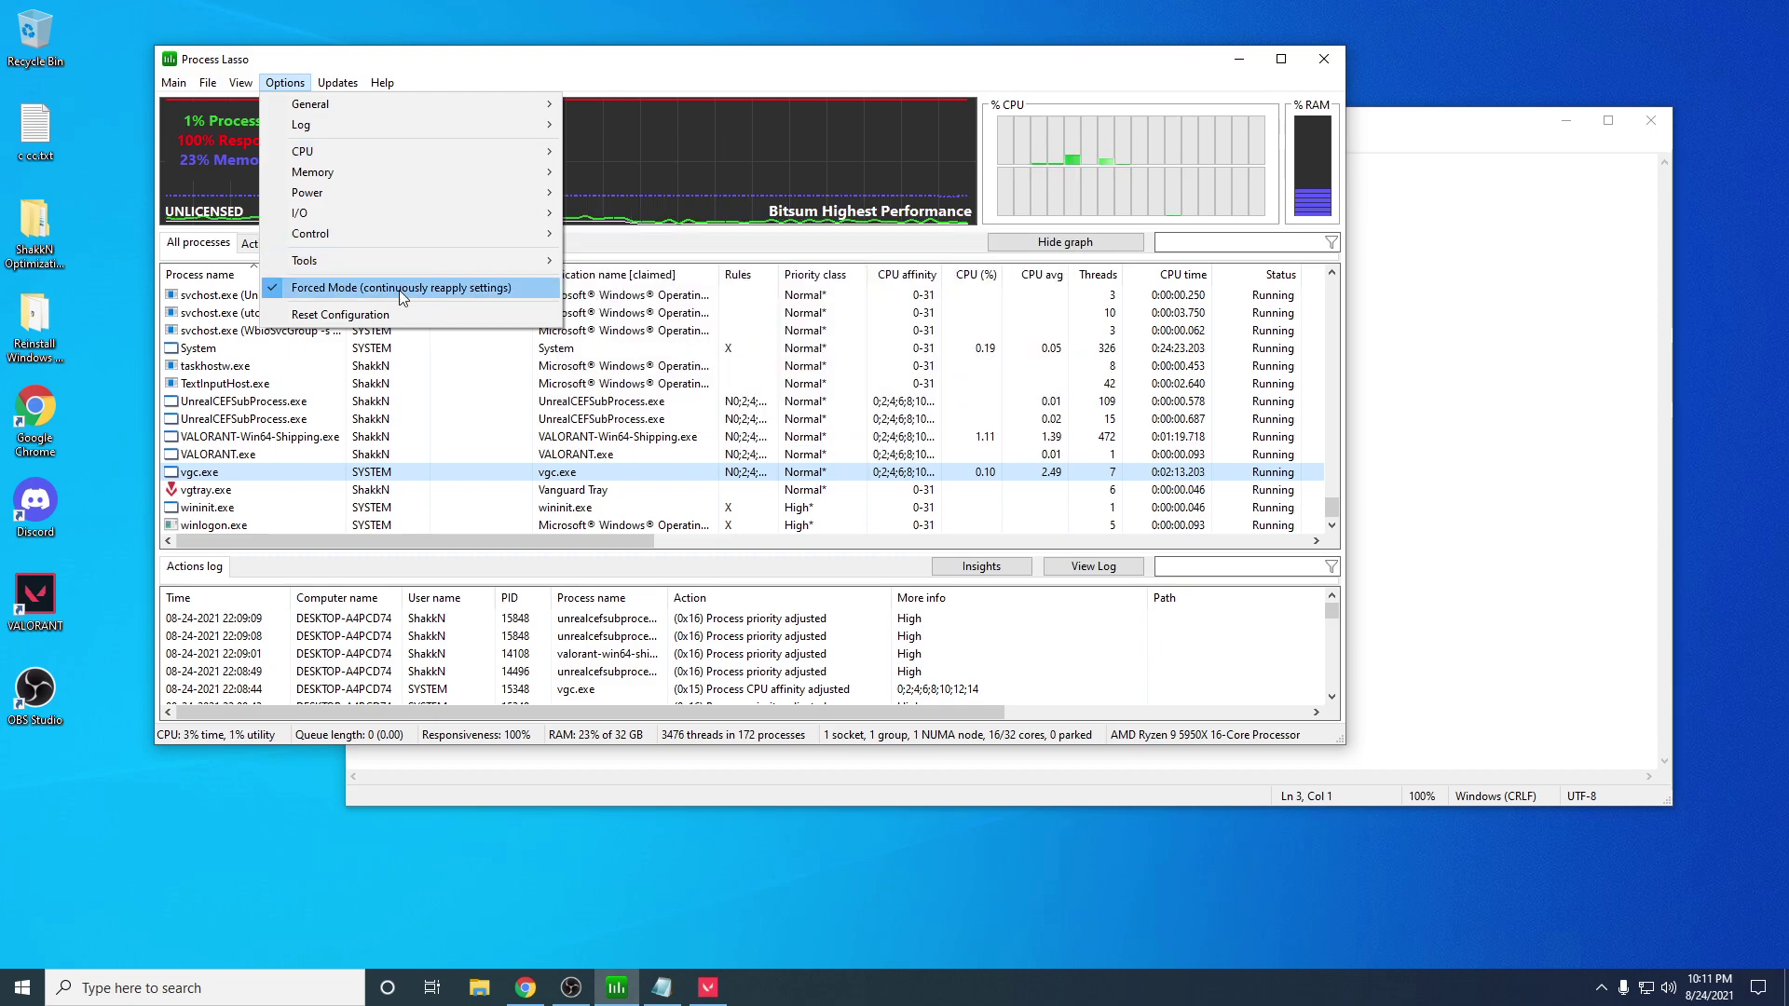
pyautogui.click(333, 288)
pyautogui.click(285, 82)
pyautogui.click(333, 289)
# Step: Select UnrealCEFSubProcess.exe through vgc.exe and open Select CPU Affinity for their current affinity
pyautogui.moveTo(195, 479)
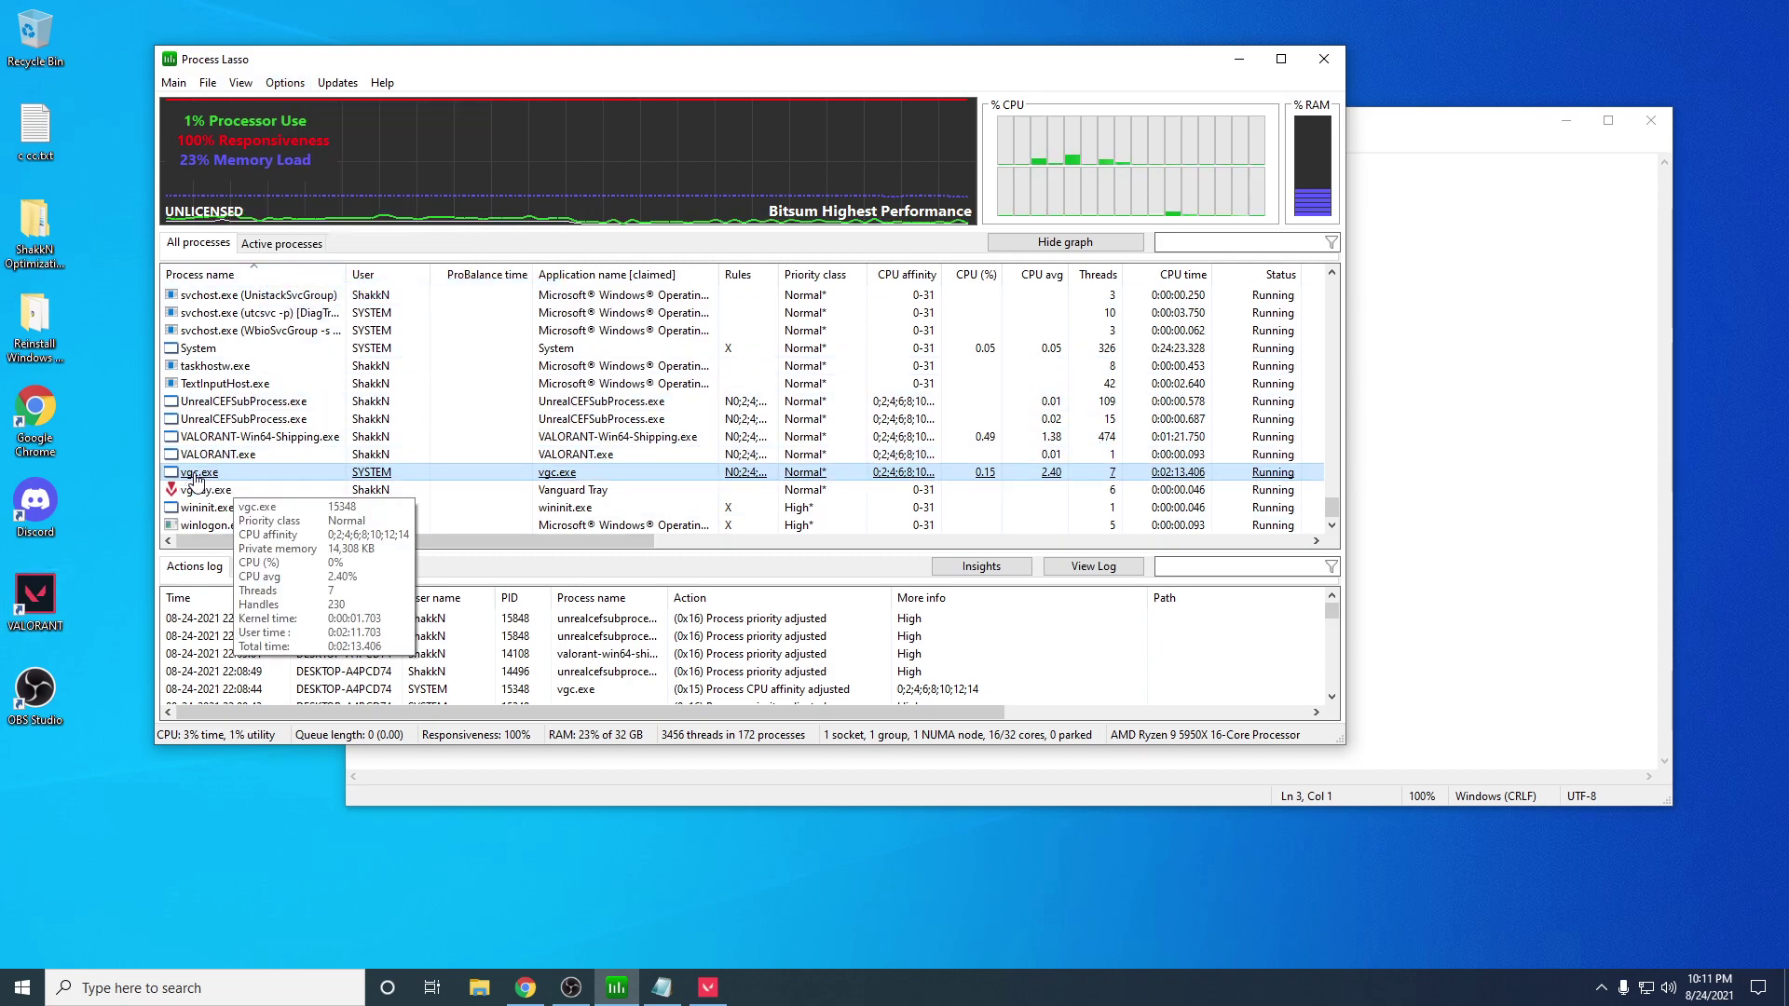
pyautogui.keyDown('shift'); pyautogui.click(237, 404); pyautogui.keyUp('shift')
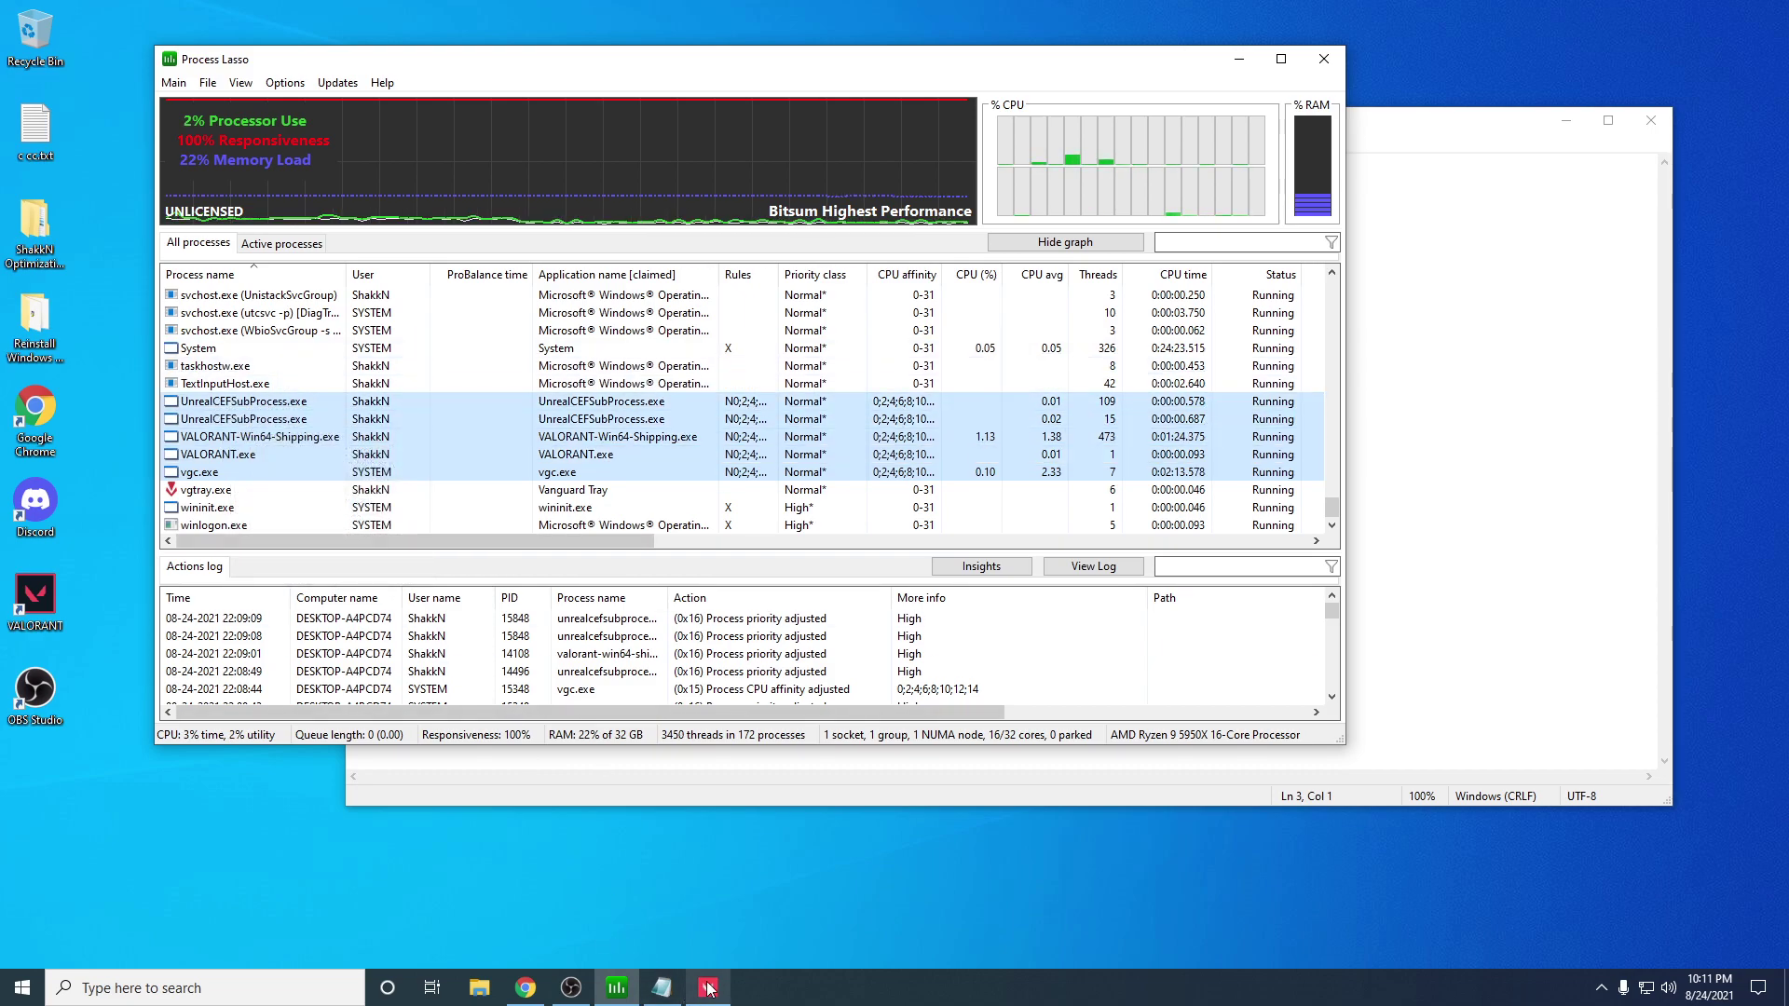
pyautogui.rightClick(344, 406)
pyautogui.moveTo(466, 431)
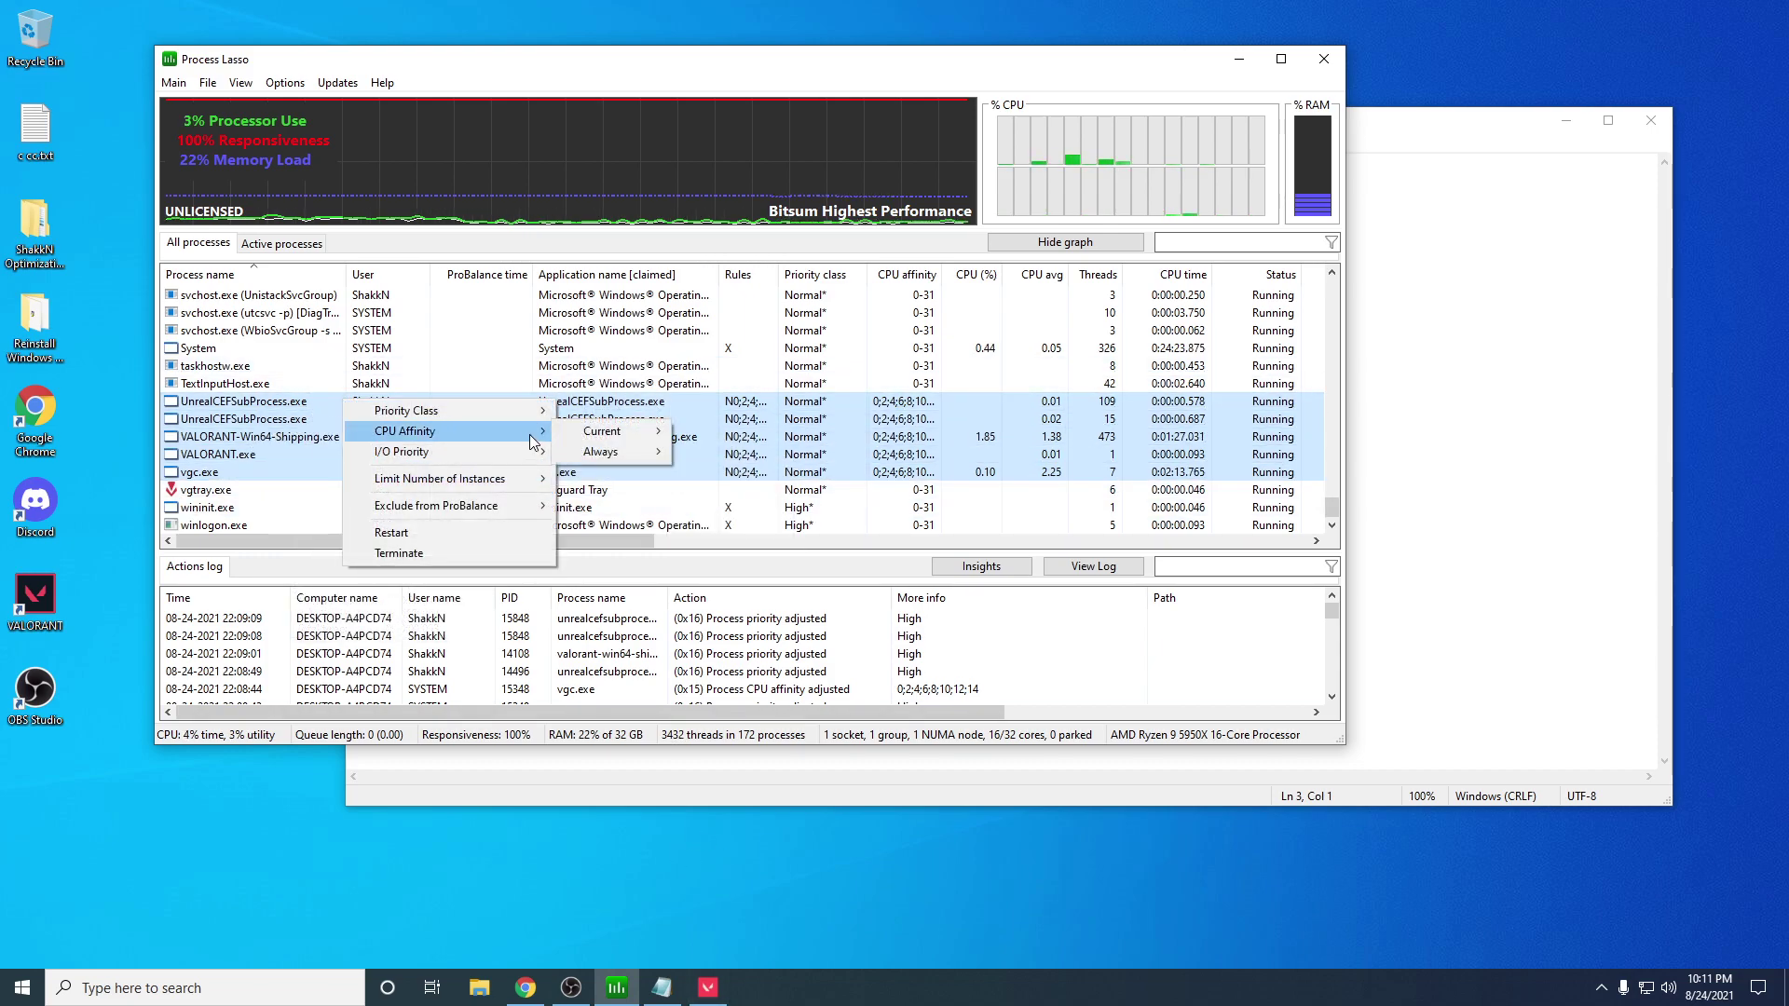
pyautogui.moveTo(602, 431)
pyautogui.click(718, 477)
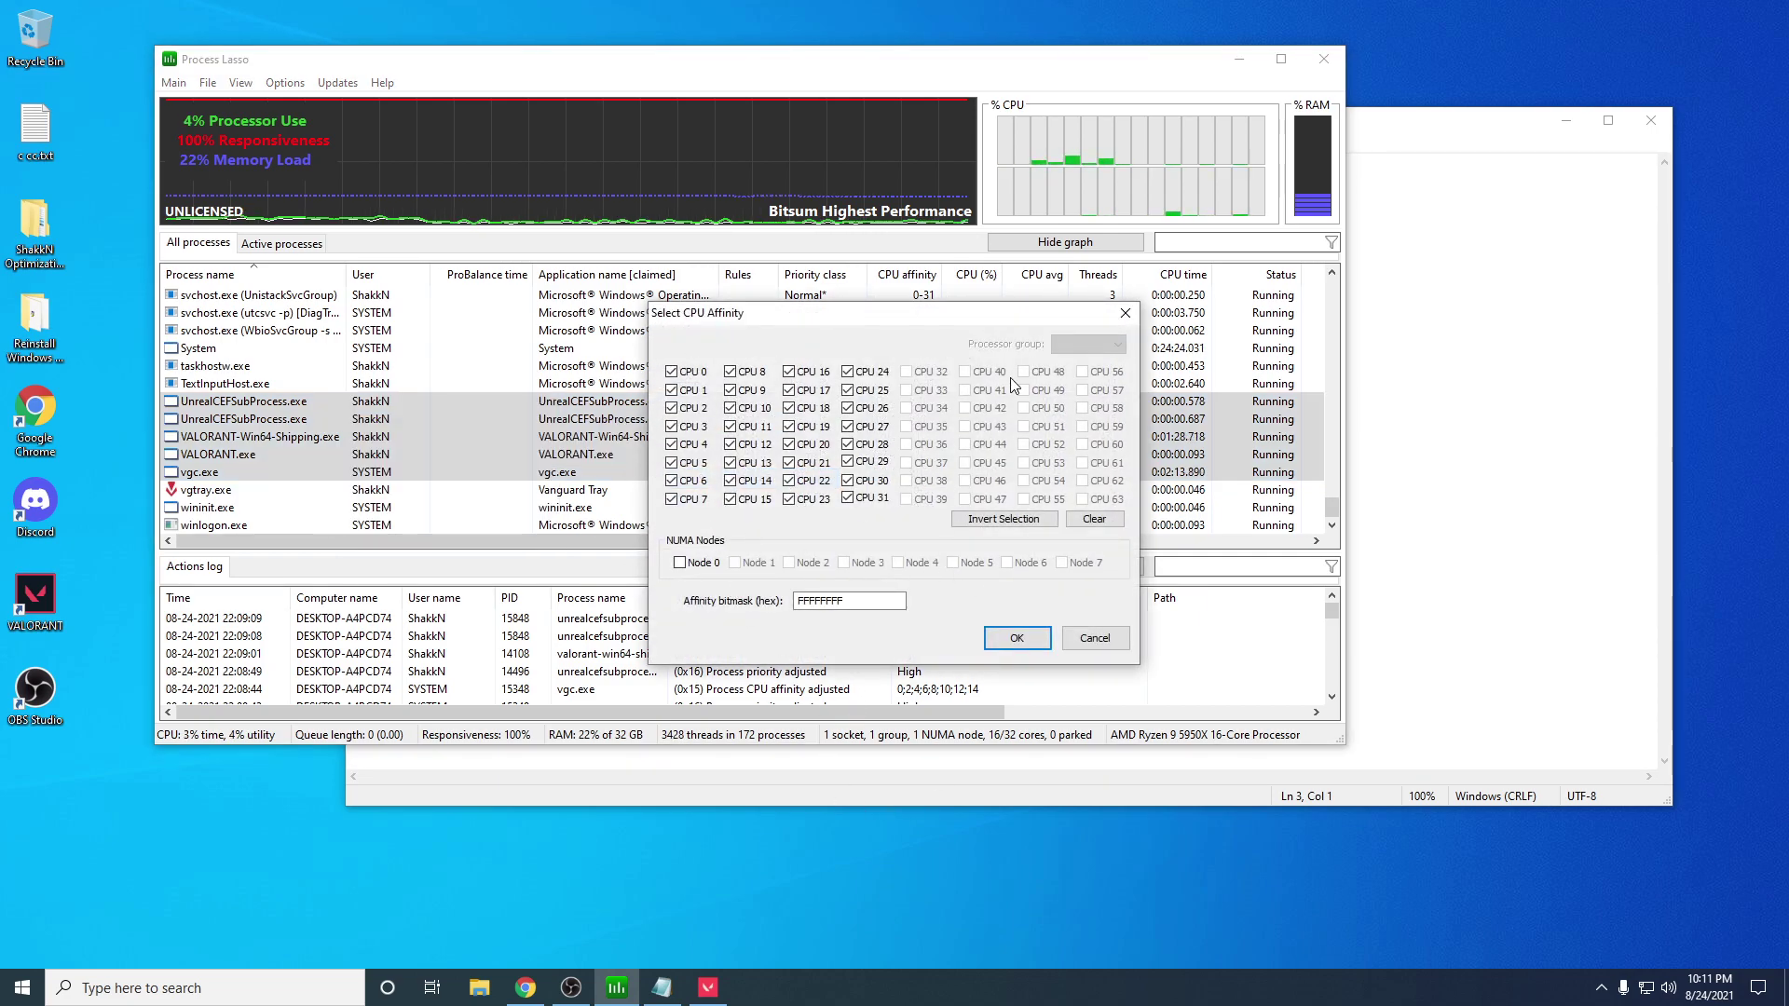
# Step: Clear all CPUs, then tick CPUs 0, 1 and 4–7 as a demonstration
pyautogui.click(1094, 519)
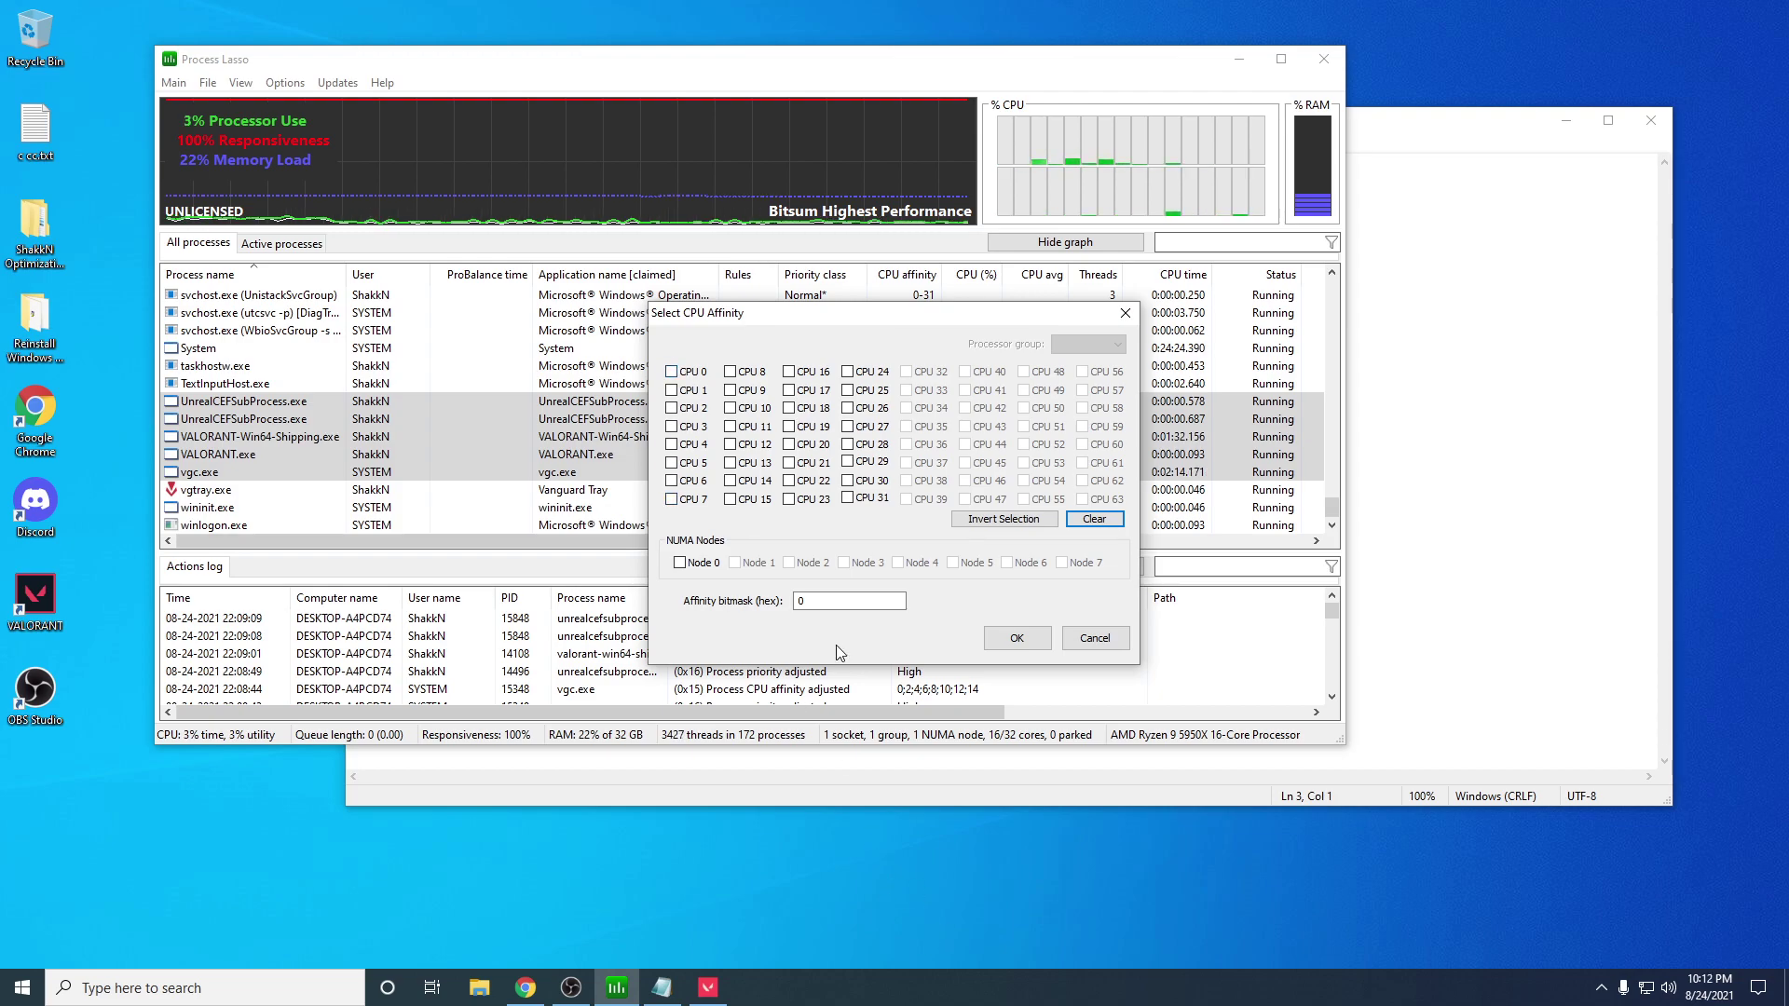
pyautogui.click(671, 371)
pyautogui.click(671, 389)
pyautogui.click(671, 444)
pyautogui.click(671, 463)
pyautogui.click(670, 480)
pyautogui.click(671, 499)
# Step: Untick the demonstration CPUs again so the bitmask returns to 0
pyautogui.click(671, 371)
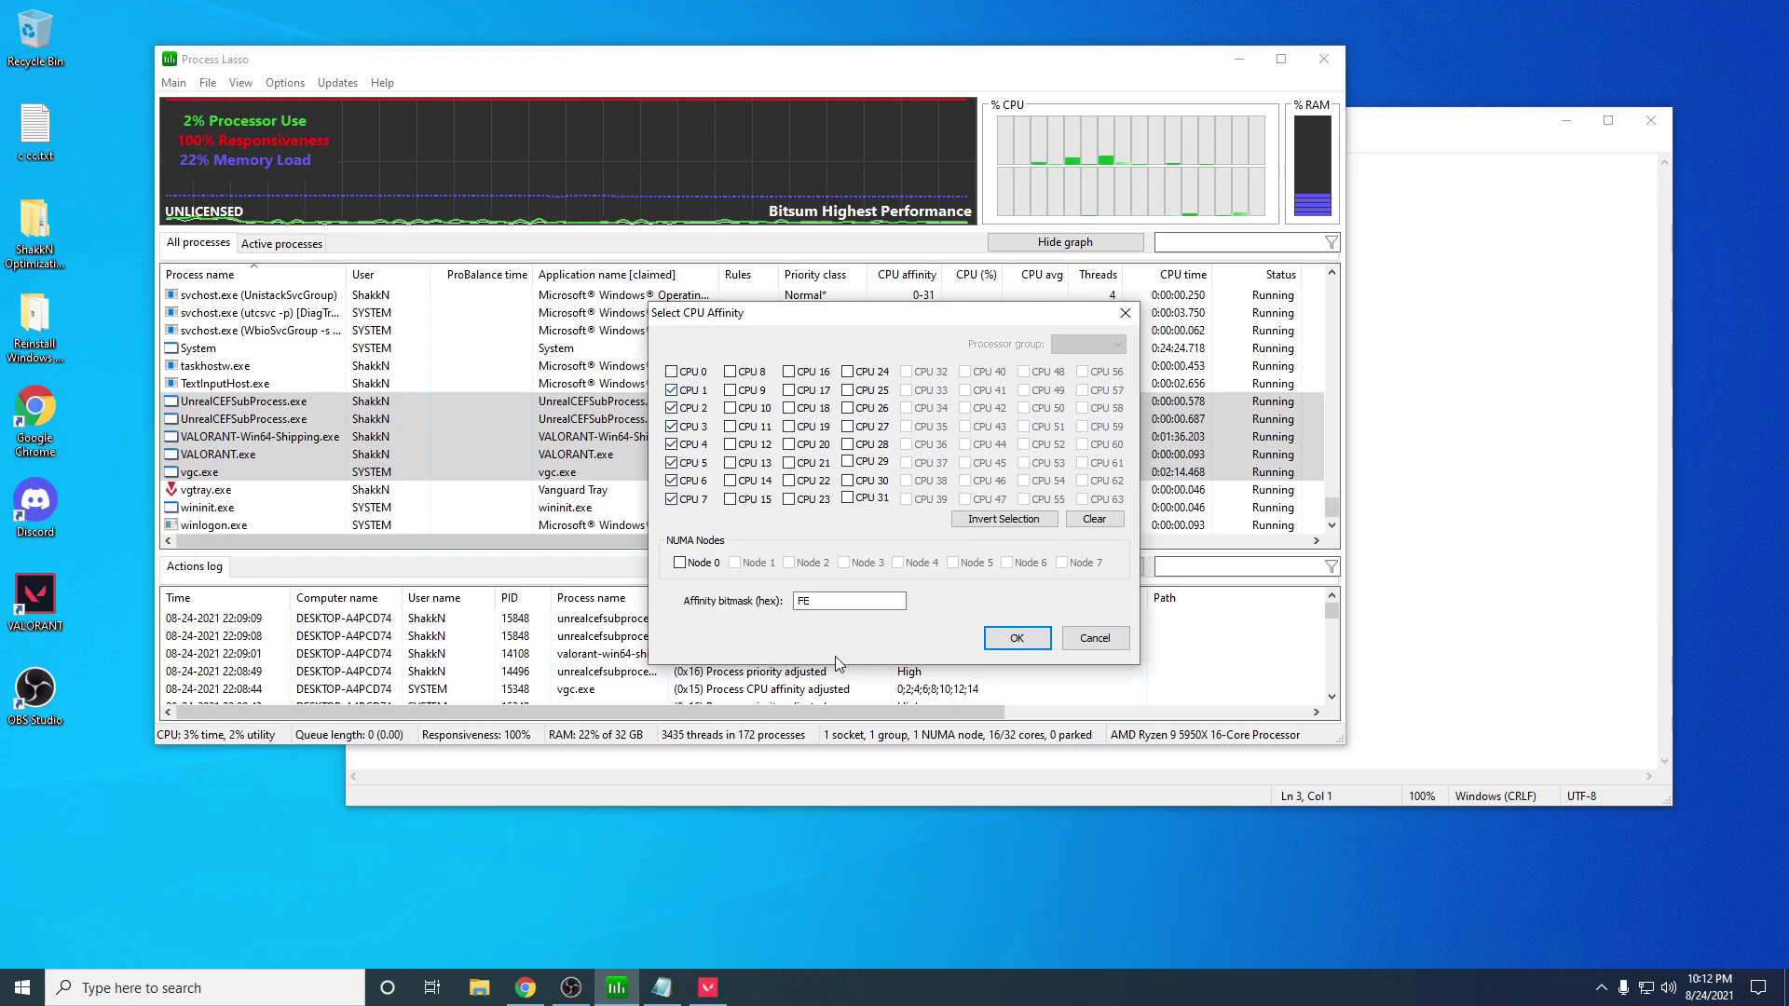
pyautogui.click(671, 389)
pyautogui.click(671, 445)
pyautogui.click(671, 463)
pyautogui.click(671, 501)
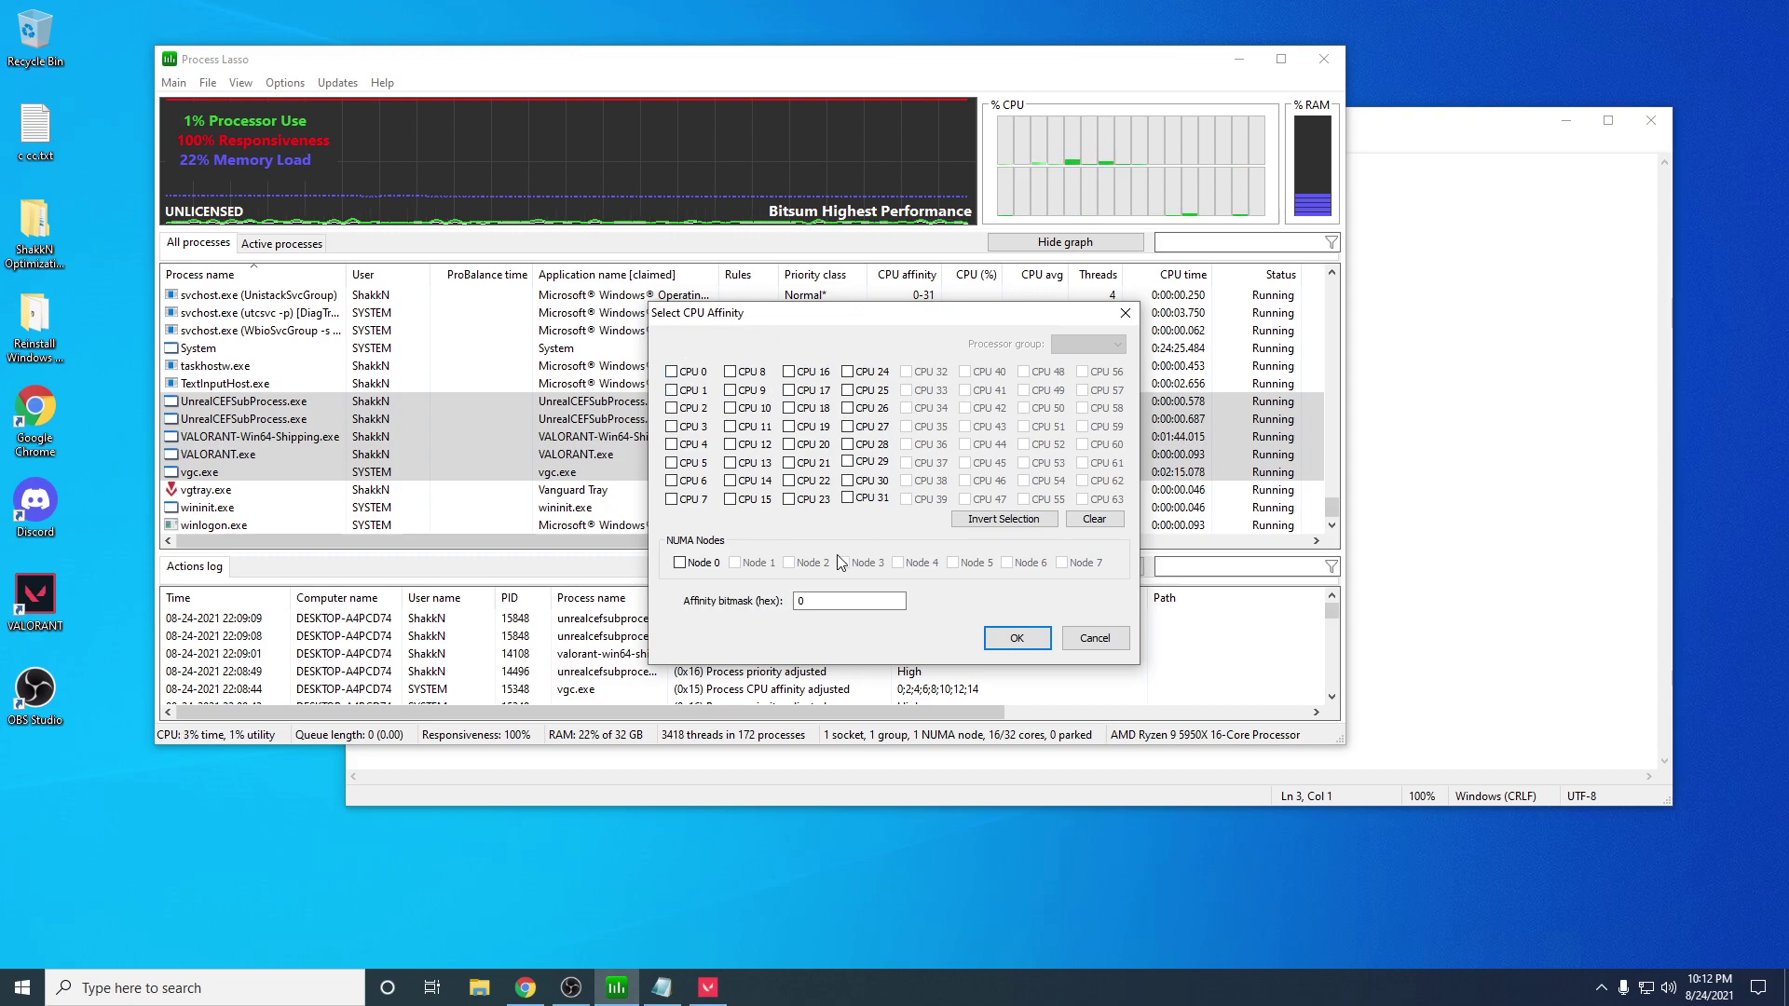
# Step: Tick several CPUs in the affinity list, including 0–5, 8 and 10–13
pyautogui.click(671, 373)
pyautogui.click(672, 408)
pyautogui.click(672, 426)
pyautogui.click(672, 444)
pyautogui.click(672, 463)
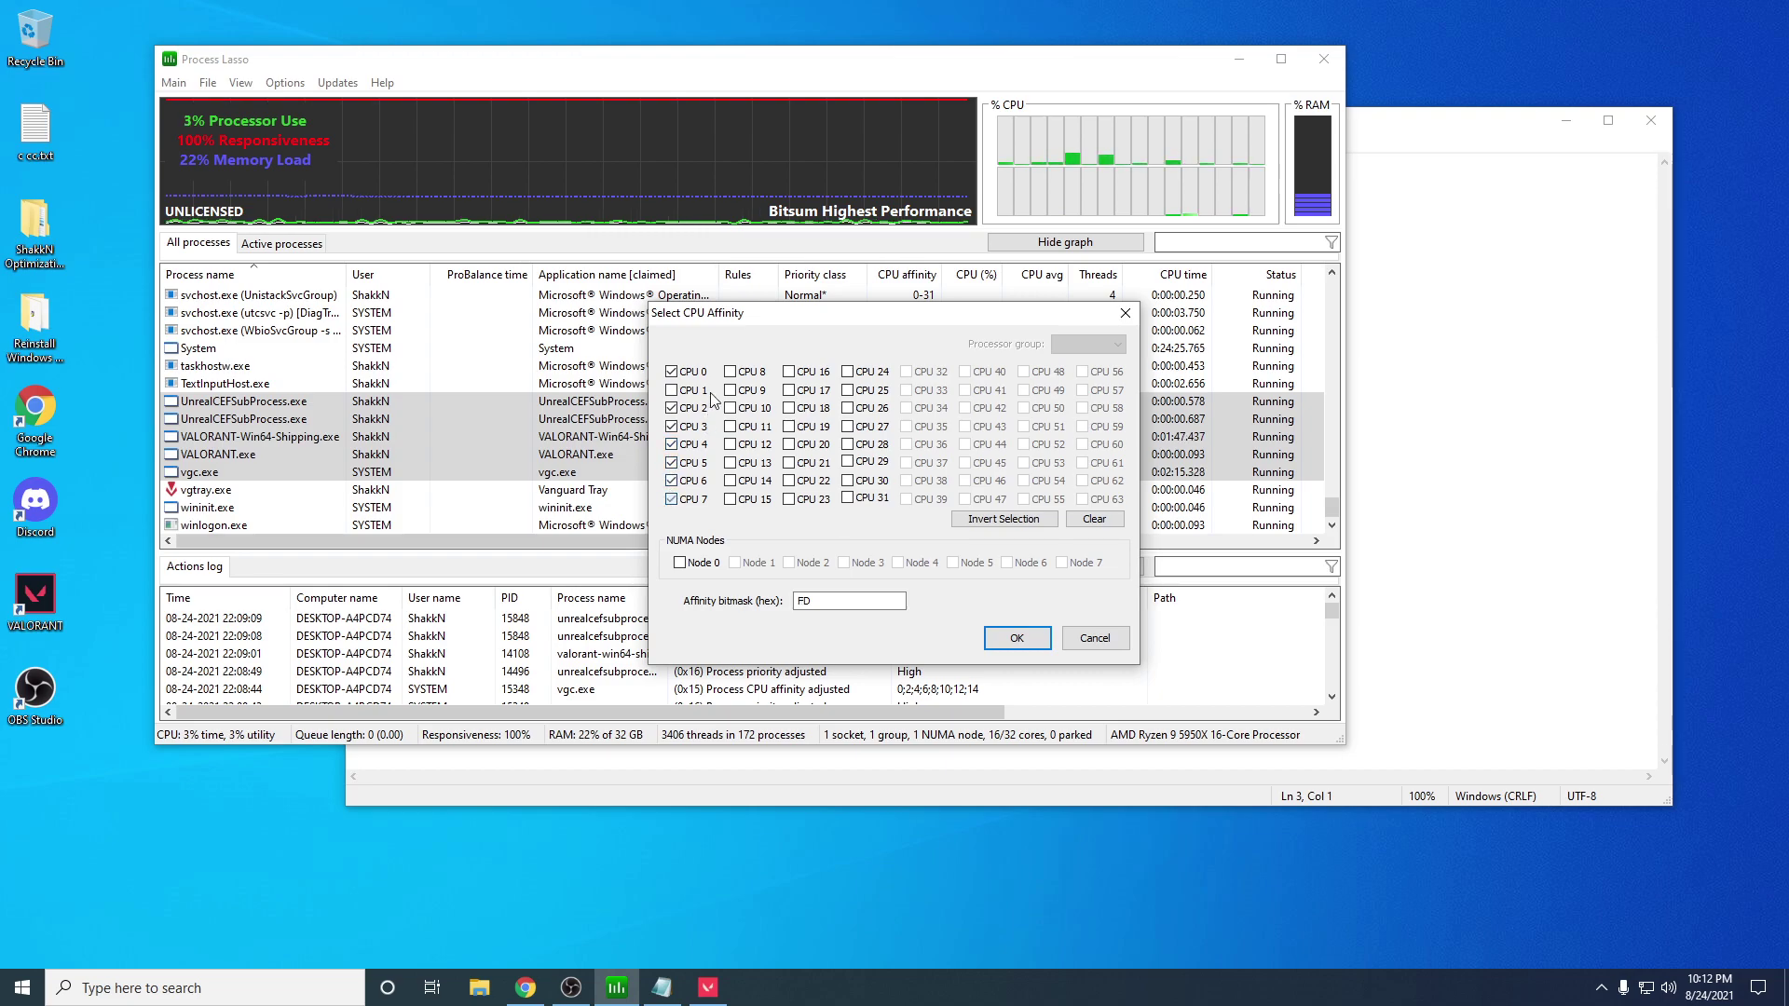
pyautogui.click(731, 373)
pyautogui.click(671, 390)
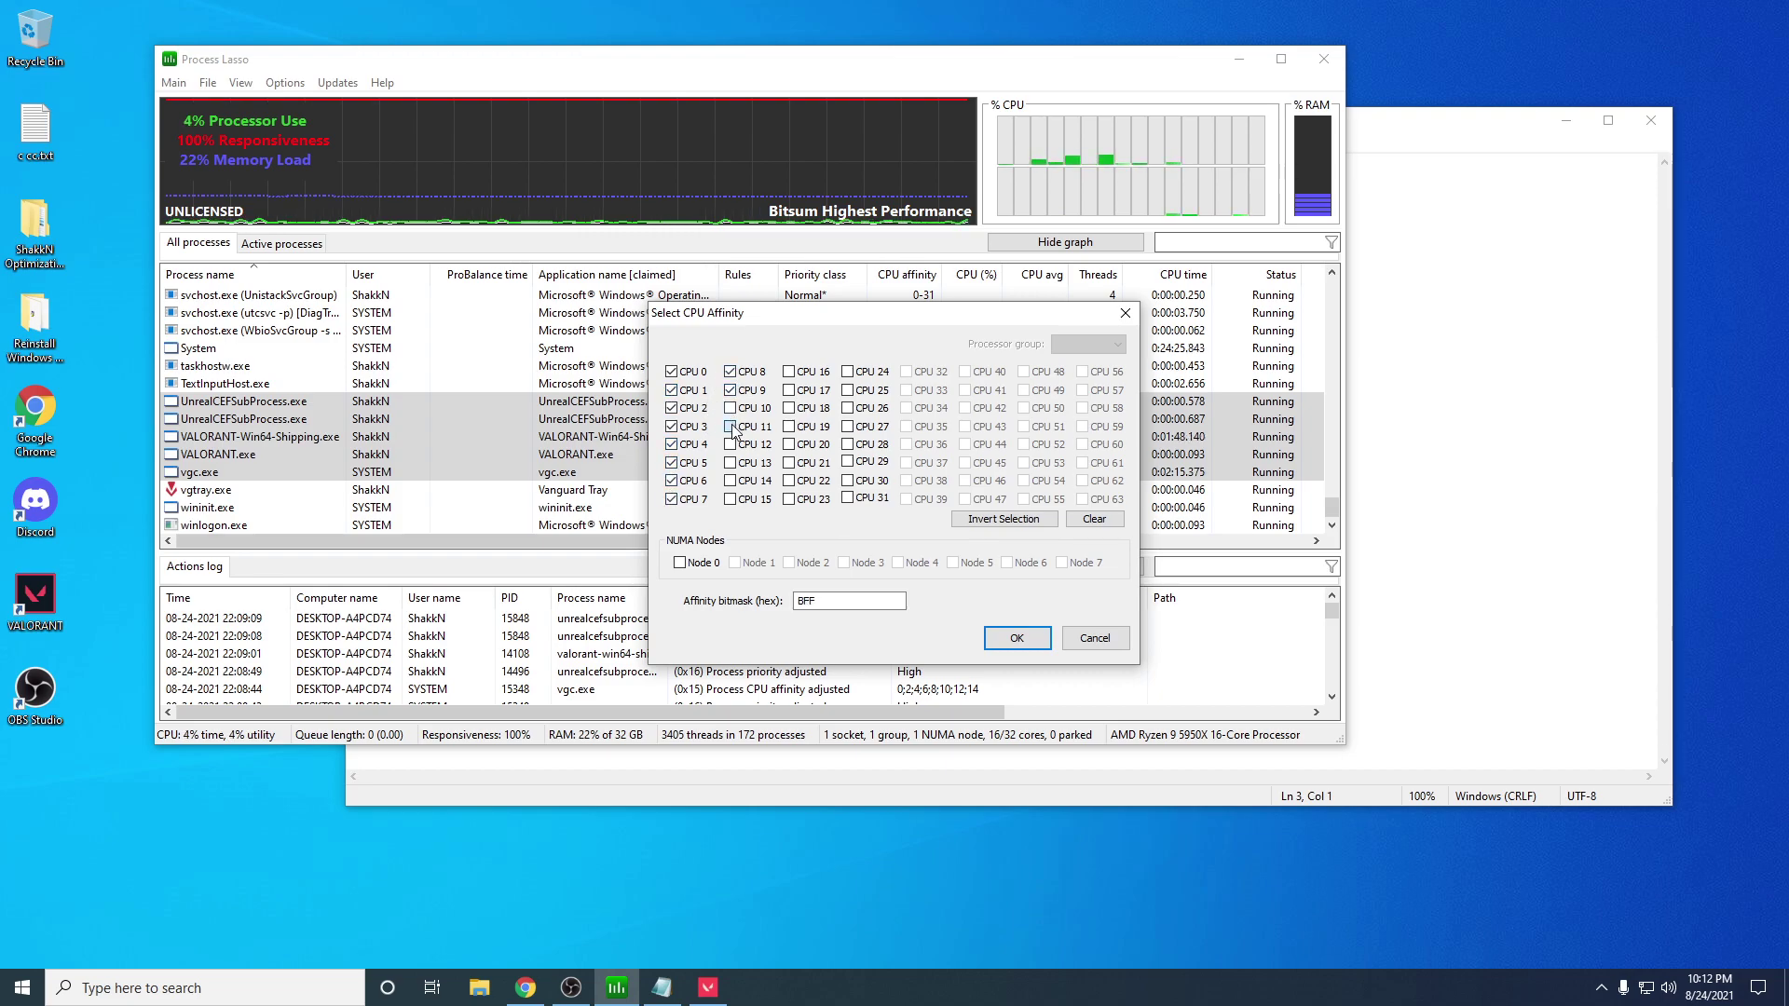
pyautogui.click(731, 427)
pyautogui.click(731, 445)
pyautogui.click(731, 463)
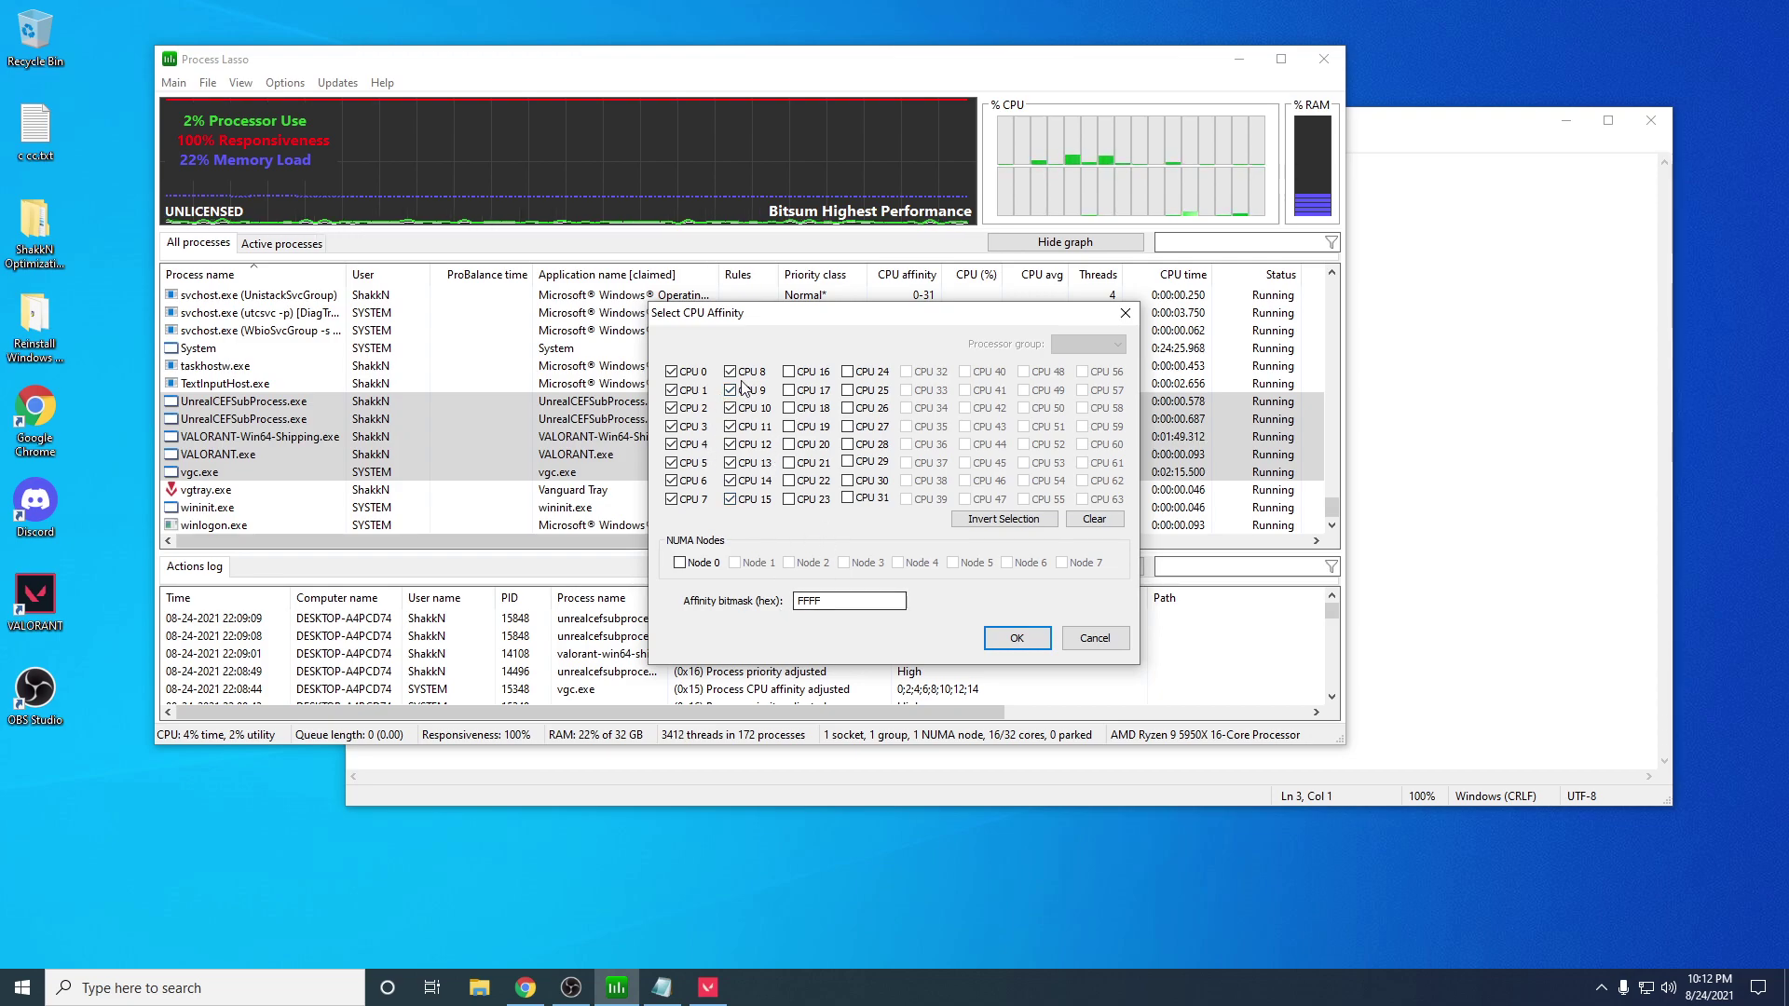
# Step: Enter affinity bitmask 555 to select CPUs 0, 2, 4, 6, 8, 10 and apply it
pyautogui.doubleClick(825, 601)
pyautogui.write('555')
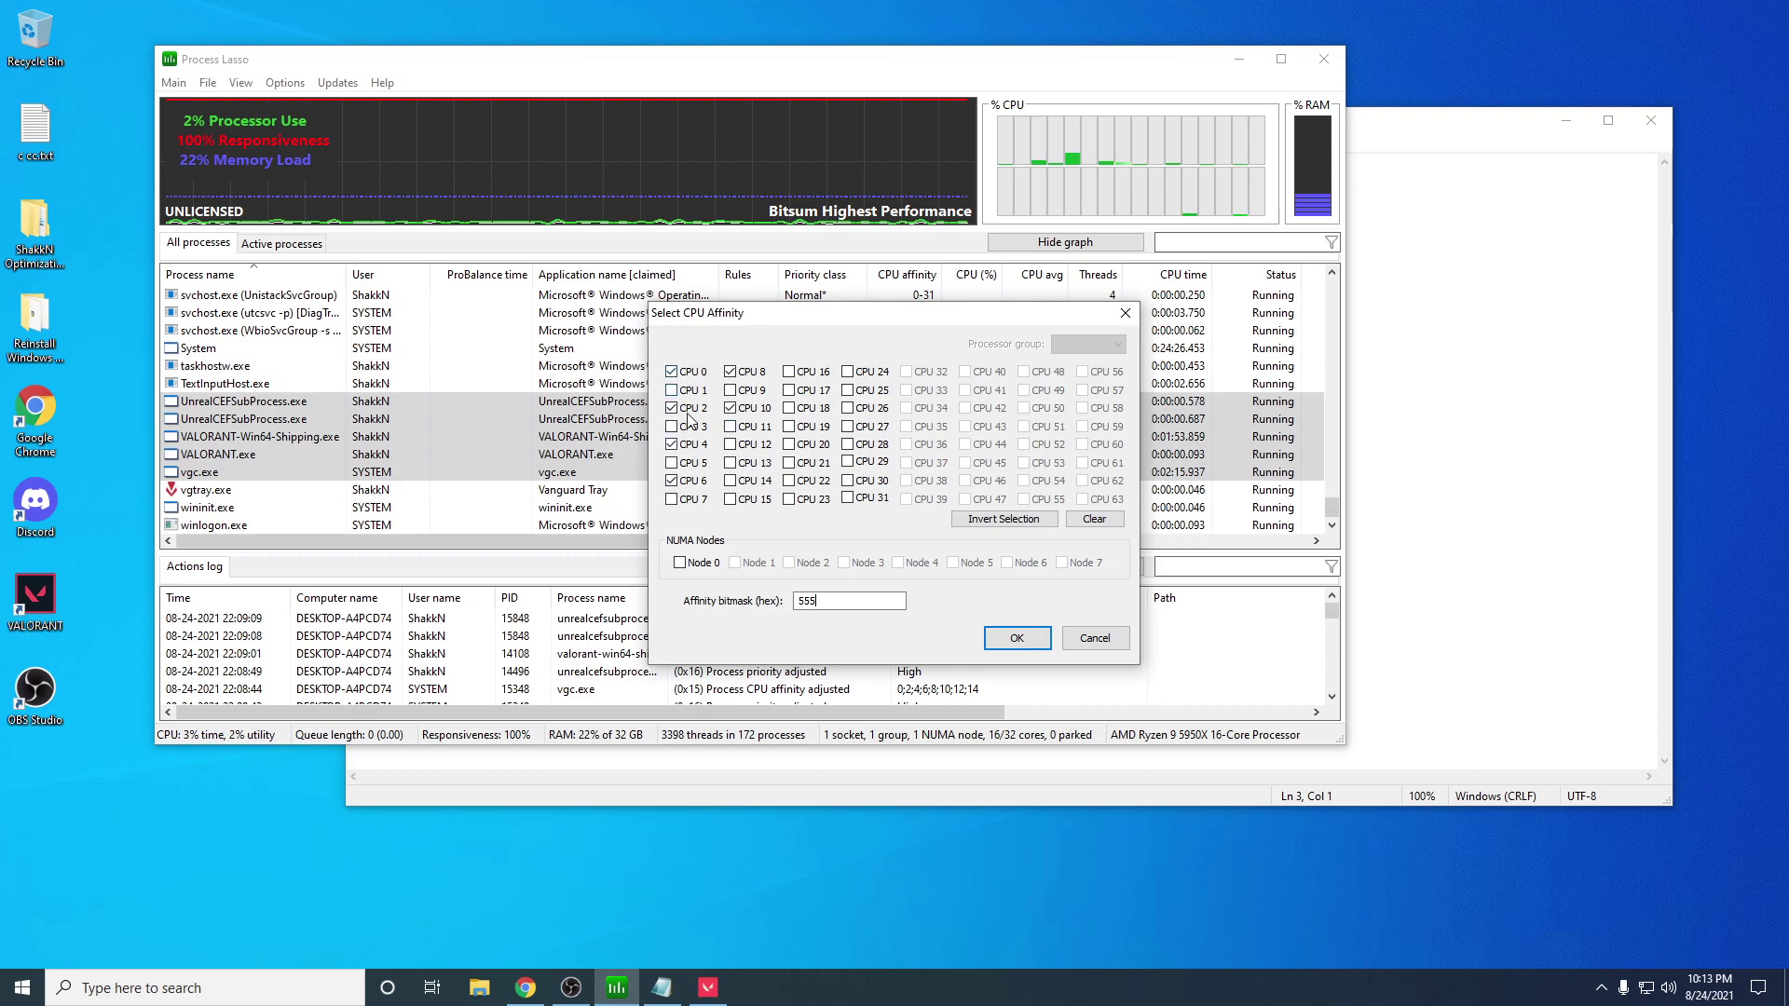
pyautogui.doubleClick(826, 602)
pyautogui.write('555')
pyautogui.click(1016, 637)
pyautogui.scroll(6, 493, 401)
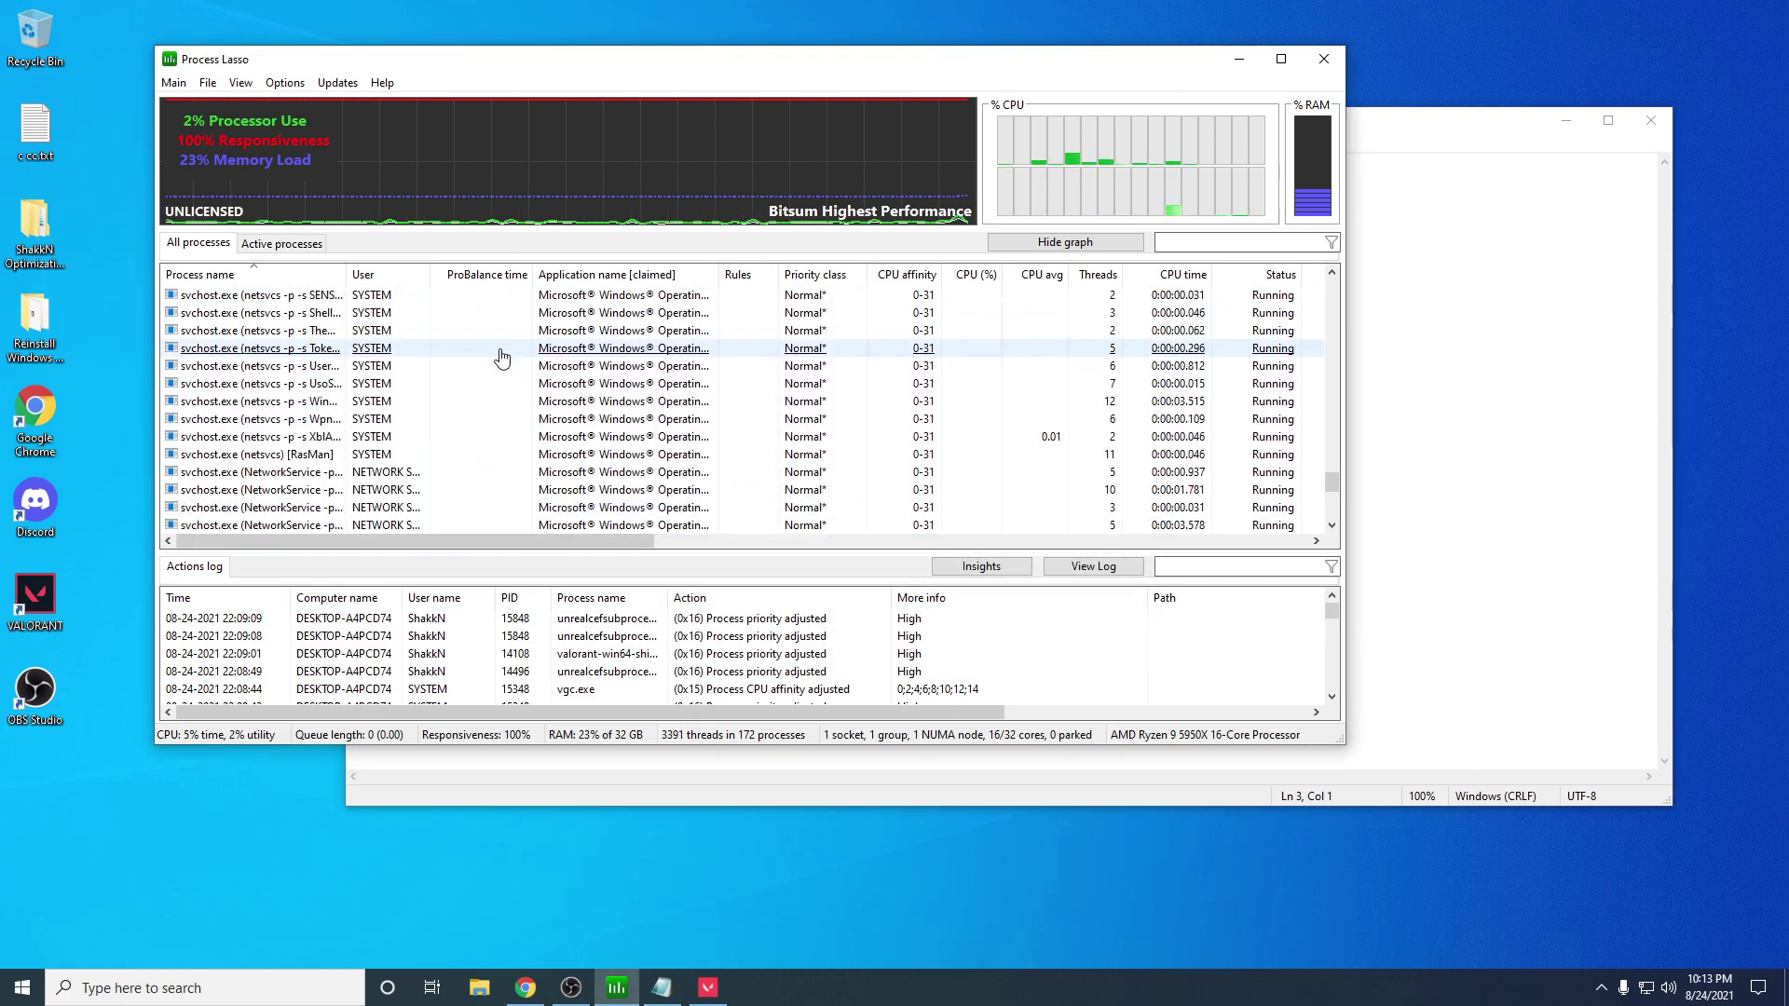
# Step: Briefly open and close Discord, then select all six Discord.exe processes in the list
pyautogui.scroll(4, 411, 379)
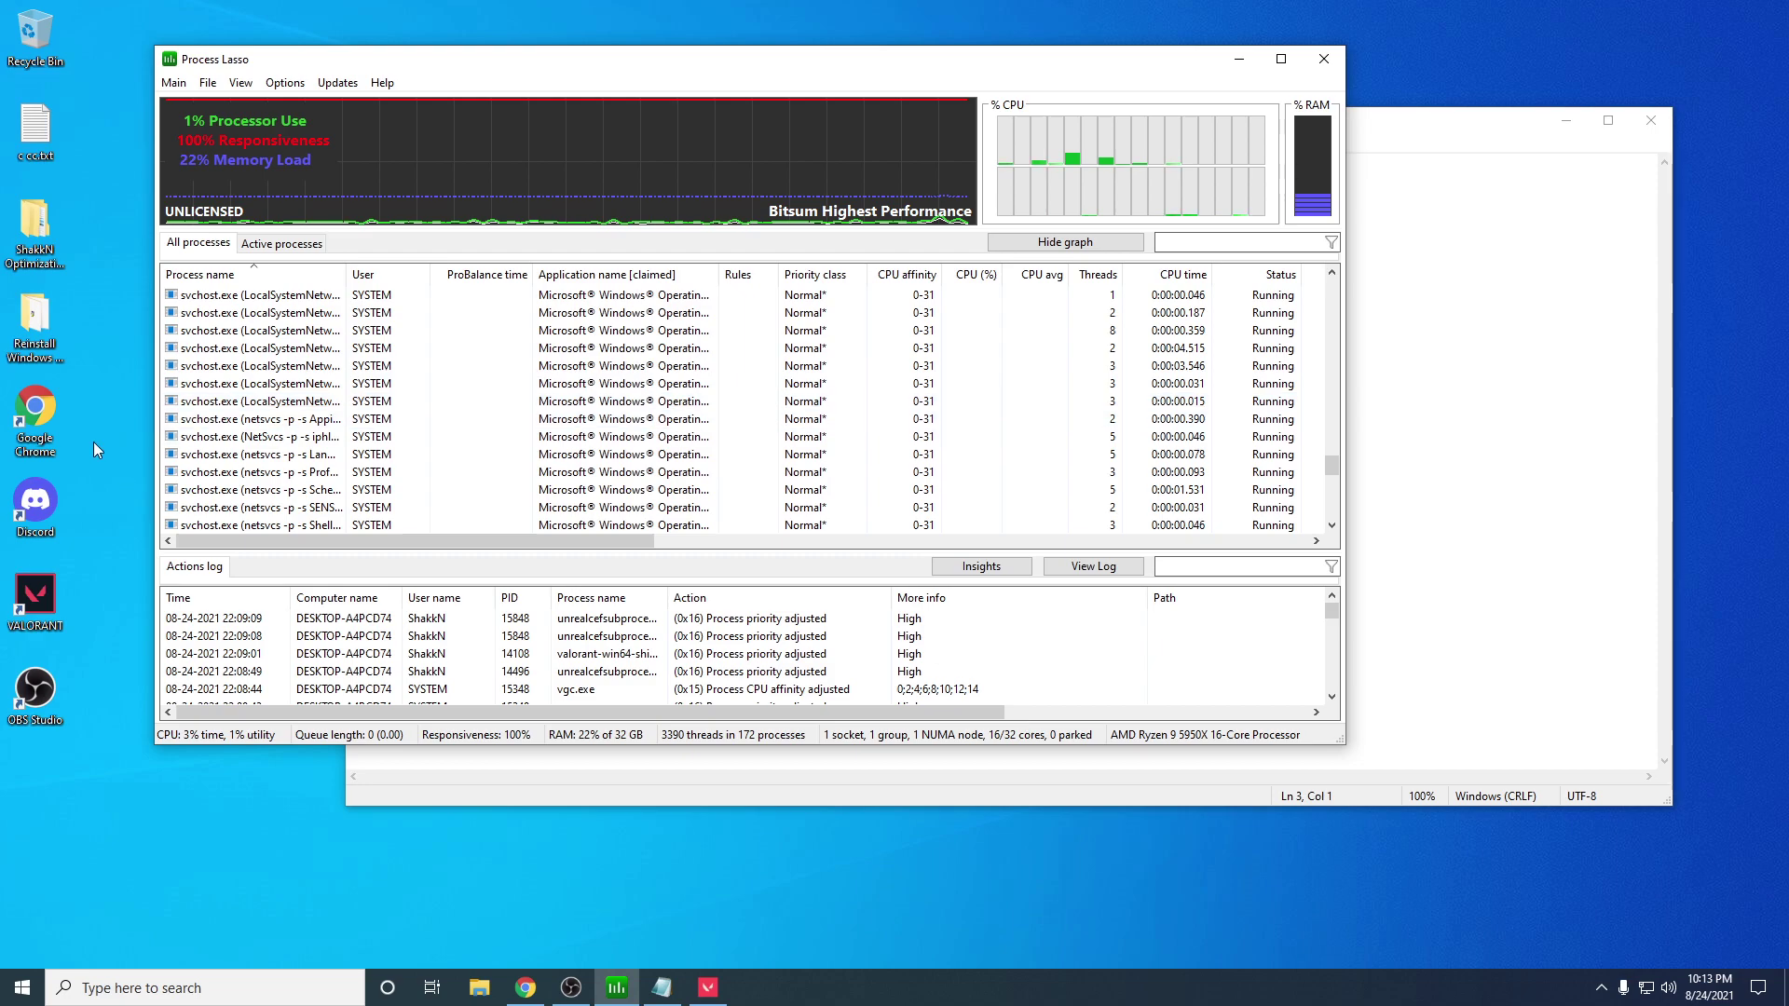
pyautogui.scroll(7, 838, 419)
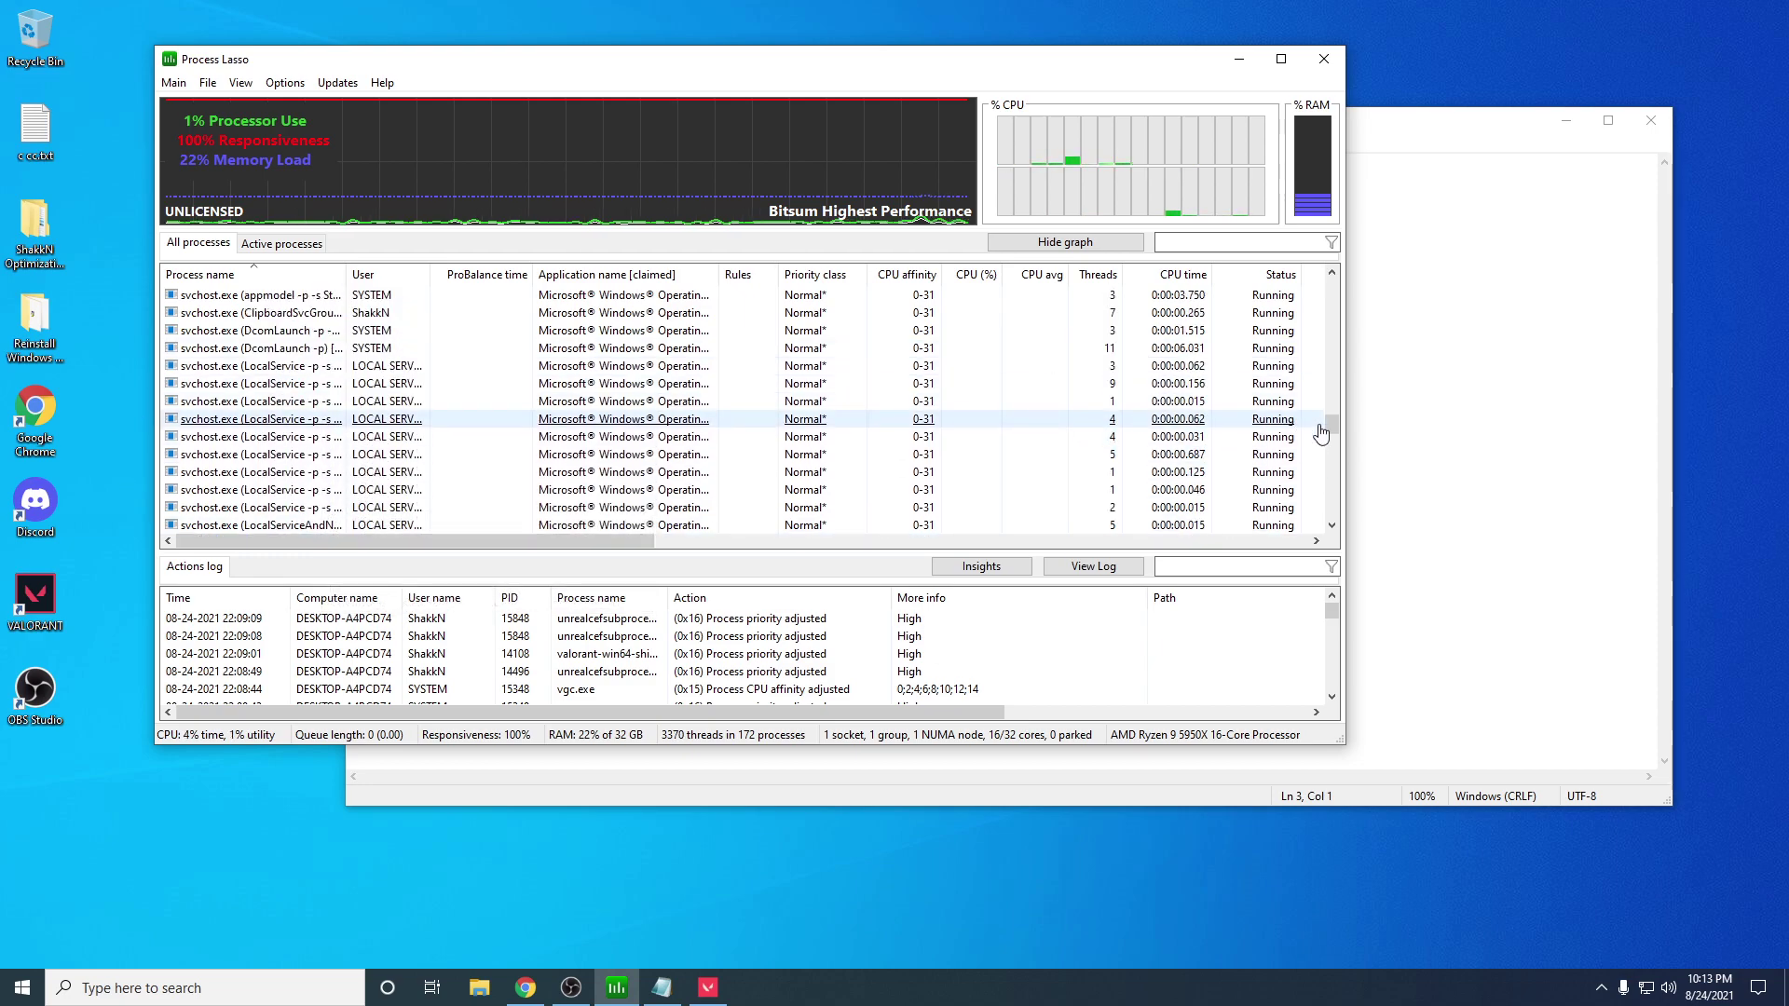
pyautogui.moveTo(1322, 433); pyautogui.dragTo(1326, 332)
pyautogui.doubleClick(37, 503)
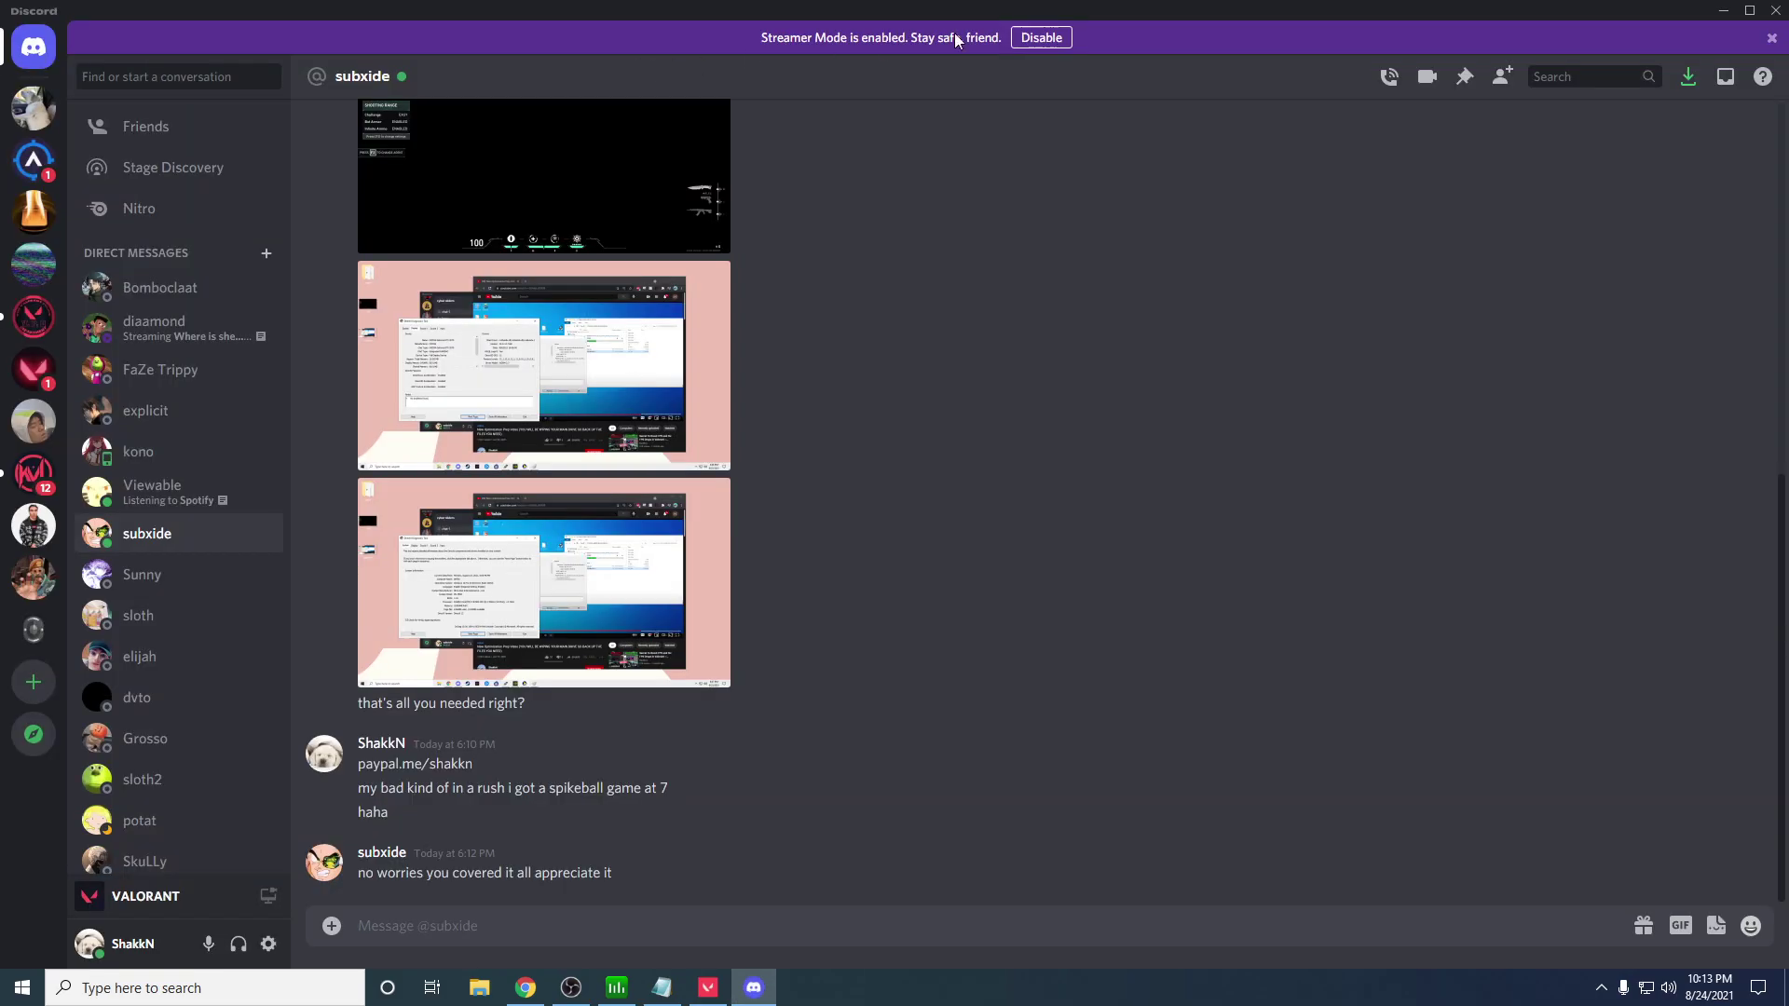
pyautogui.click(1775, 11)
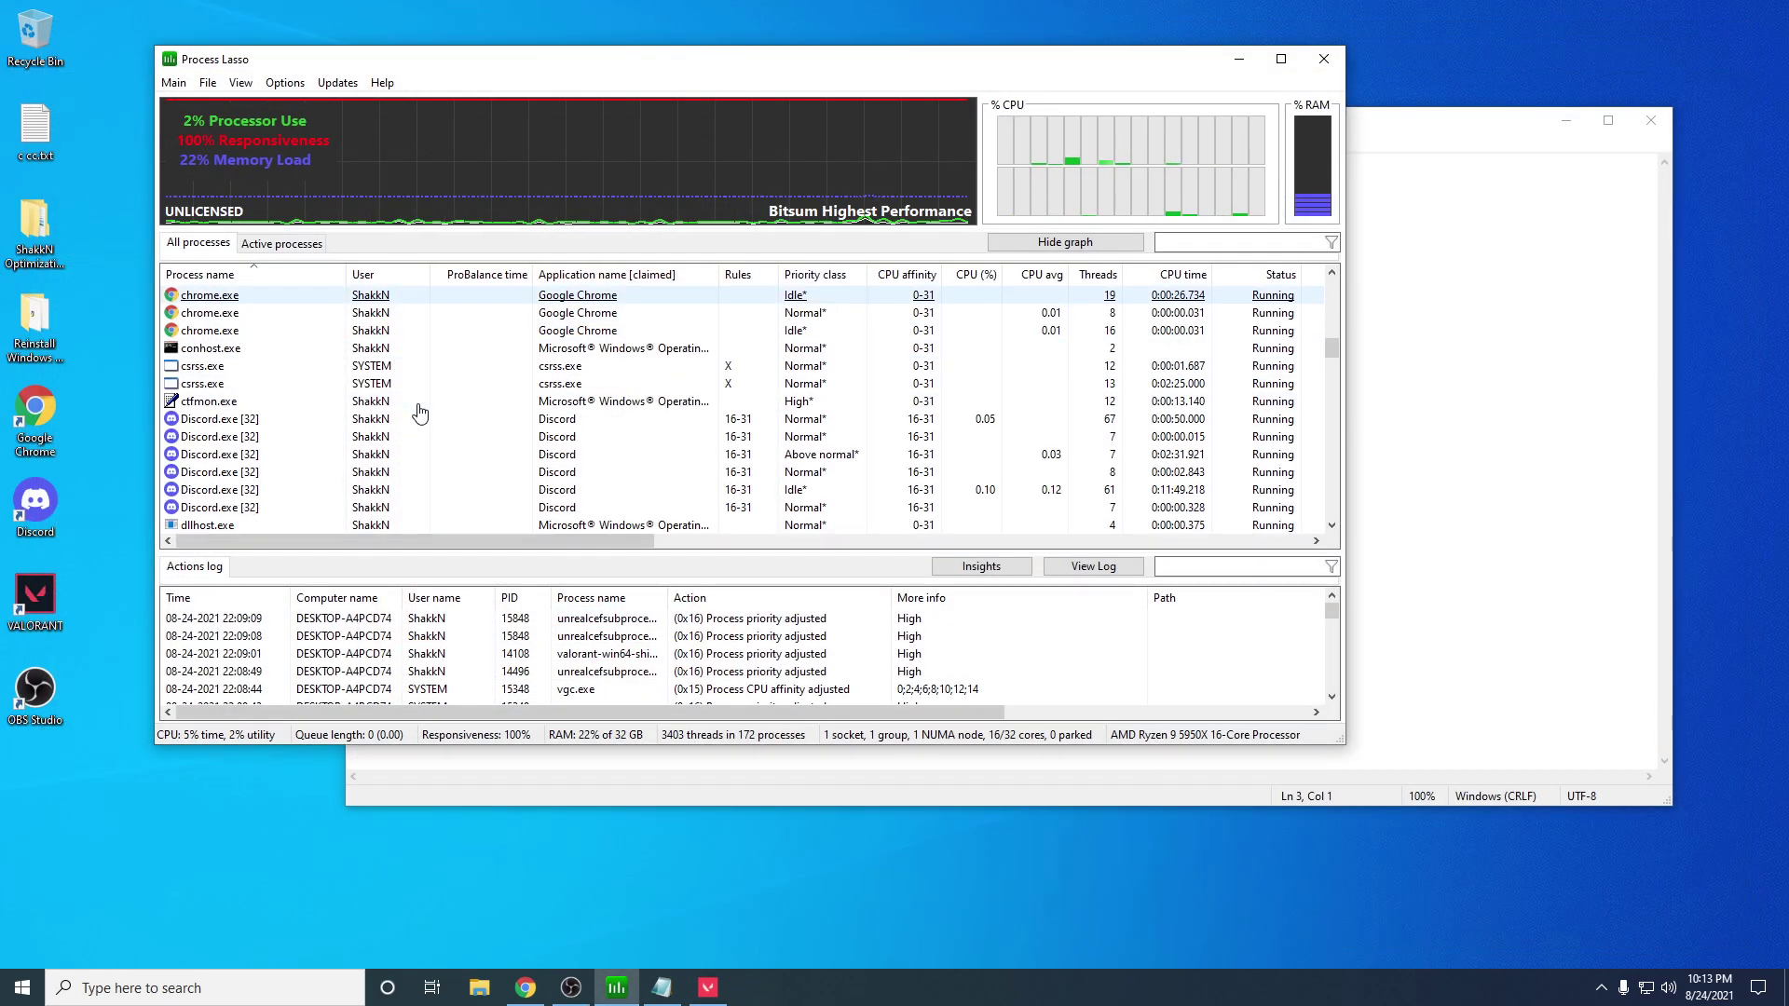
pyautogui.click(418, 418)
pyautogui.keyDown('shift'); pyautogui.click(213, 508); pyautogui.keyUp('shift')
pyautogui.rightClick(564, 424)
pyautogui.moveTo(810, 475)
pyautogui.click(966, 502)
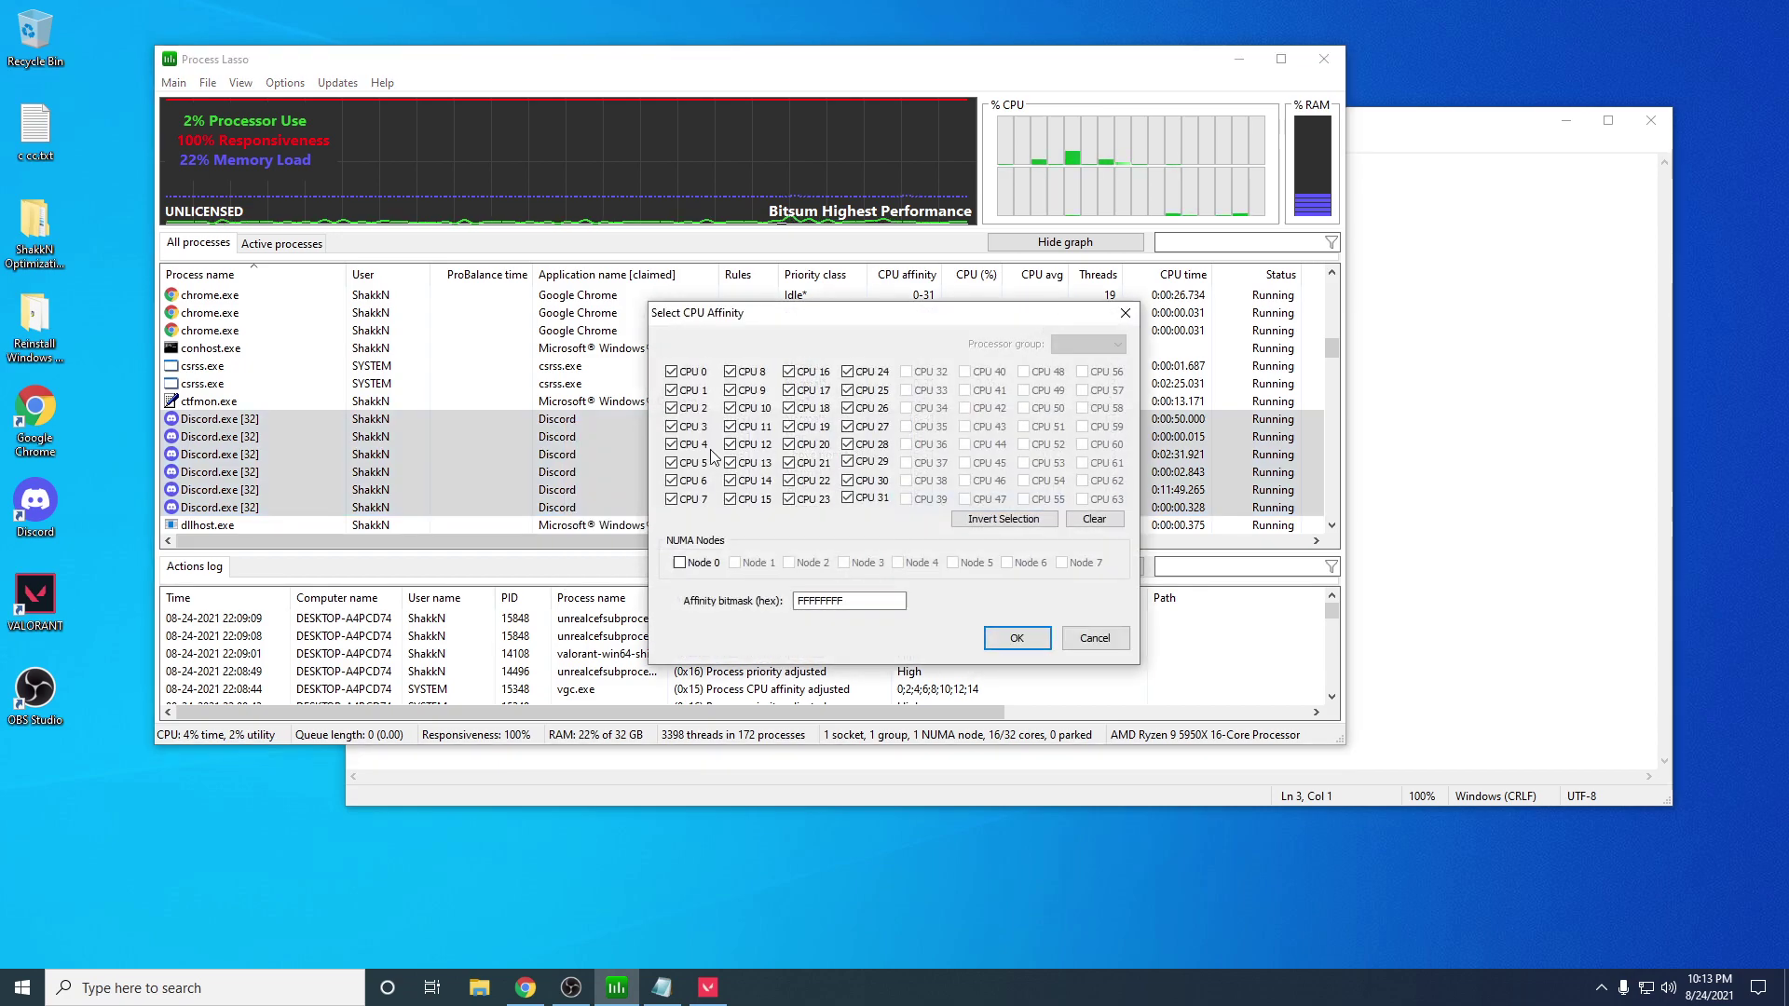
pyautogui.doubleClick(849, 600)
pyautogui.write('555')
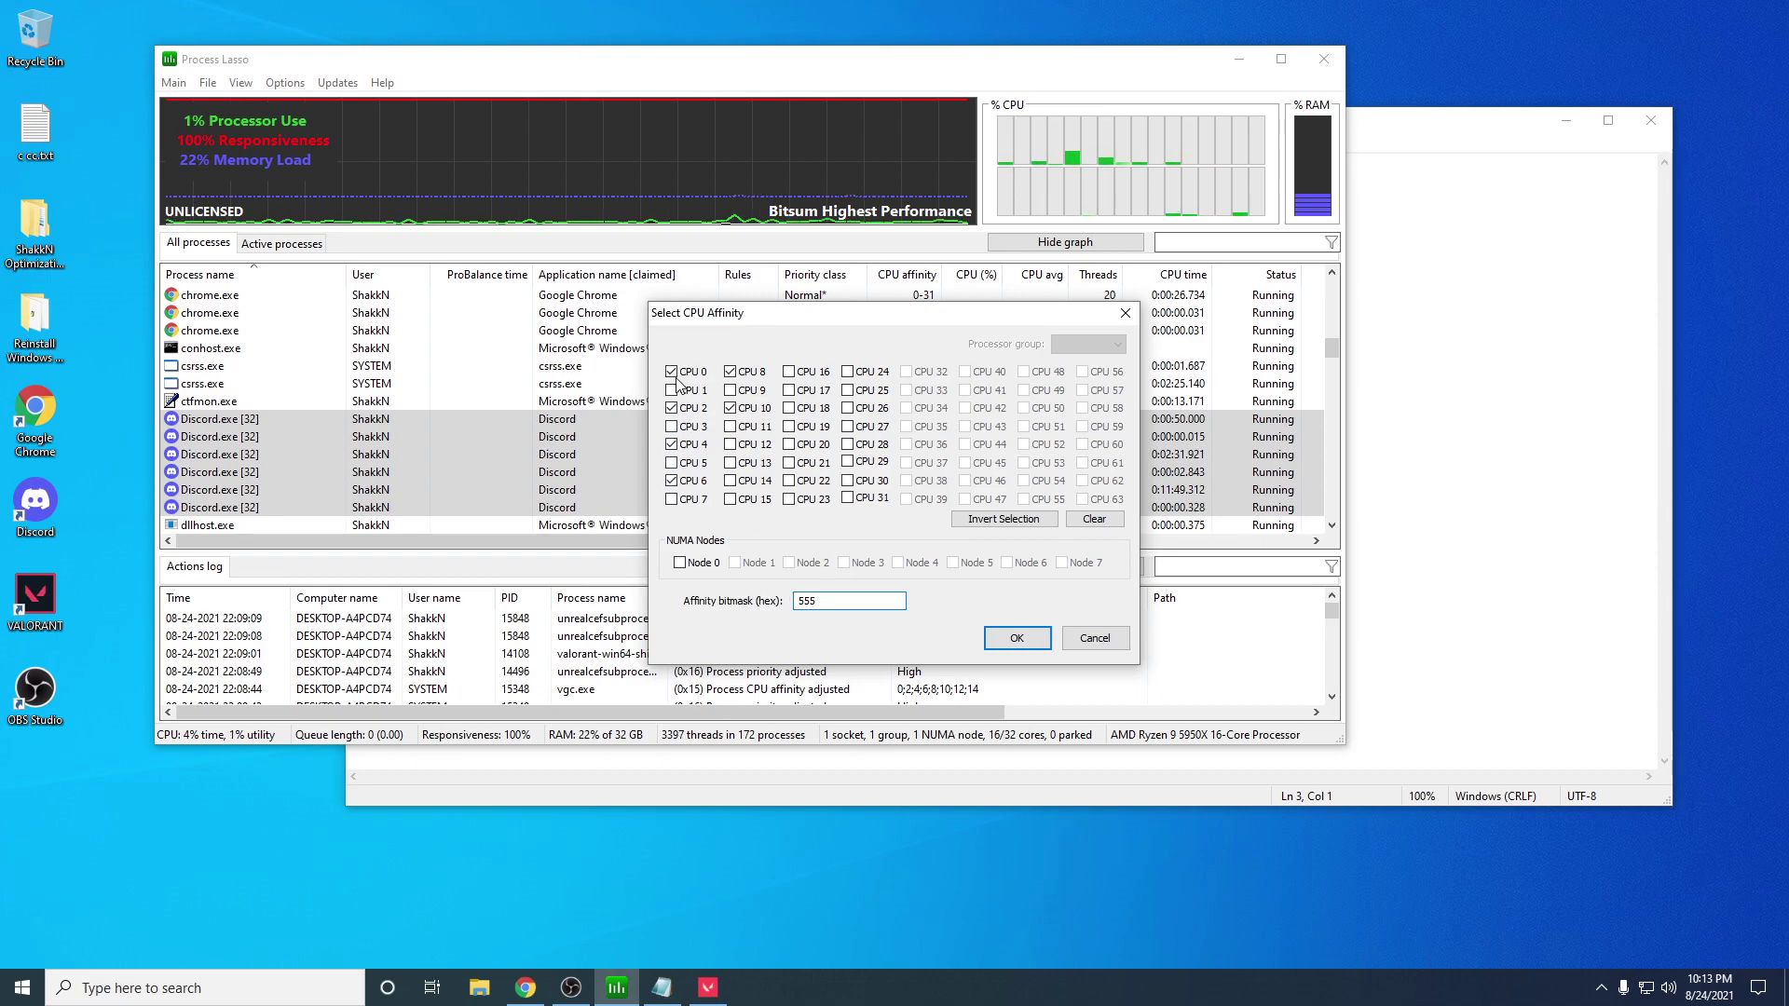
pyautogui.click(672, 481)
pyautogui.click(672, 444)
pyautogui.click(672, 408)
pyautogui.click(672, 372)
pyautogui.click(731, 371)
pyautogui.click(730, 408)
pyautogui.click(731, 445)
pyautogui.click(730, 463)
pyautogui.click(732, 500)
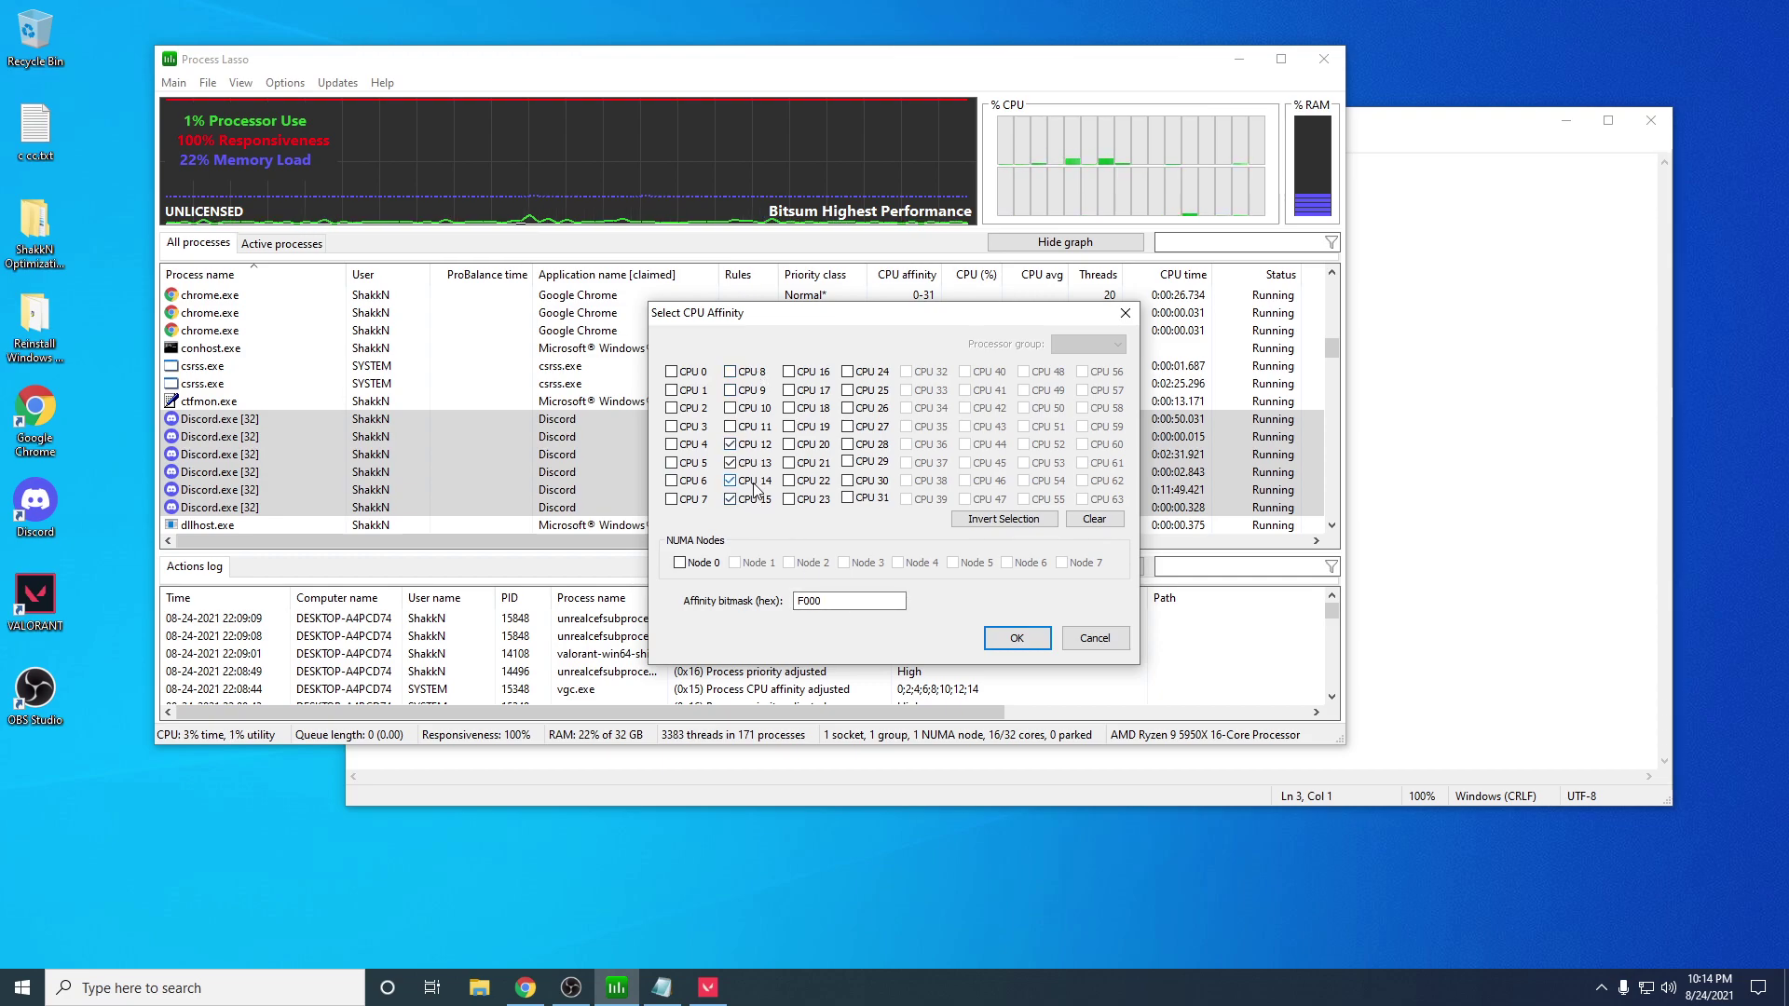
pyautogui.click(673, 390)
pyautogui.click(671, 426)
pyautogui.click(673, 463)
pyautogui.click(673, 500)
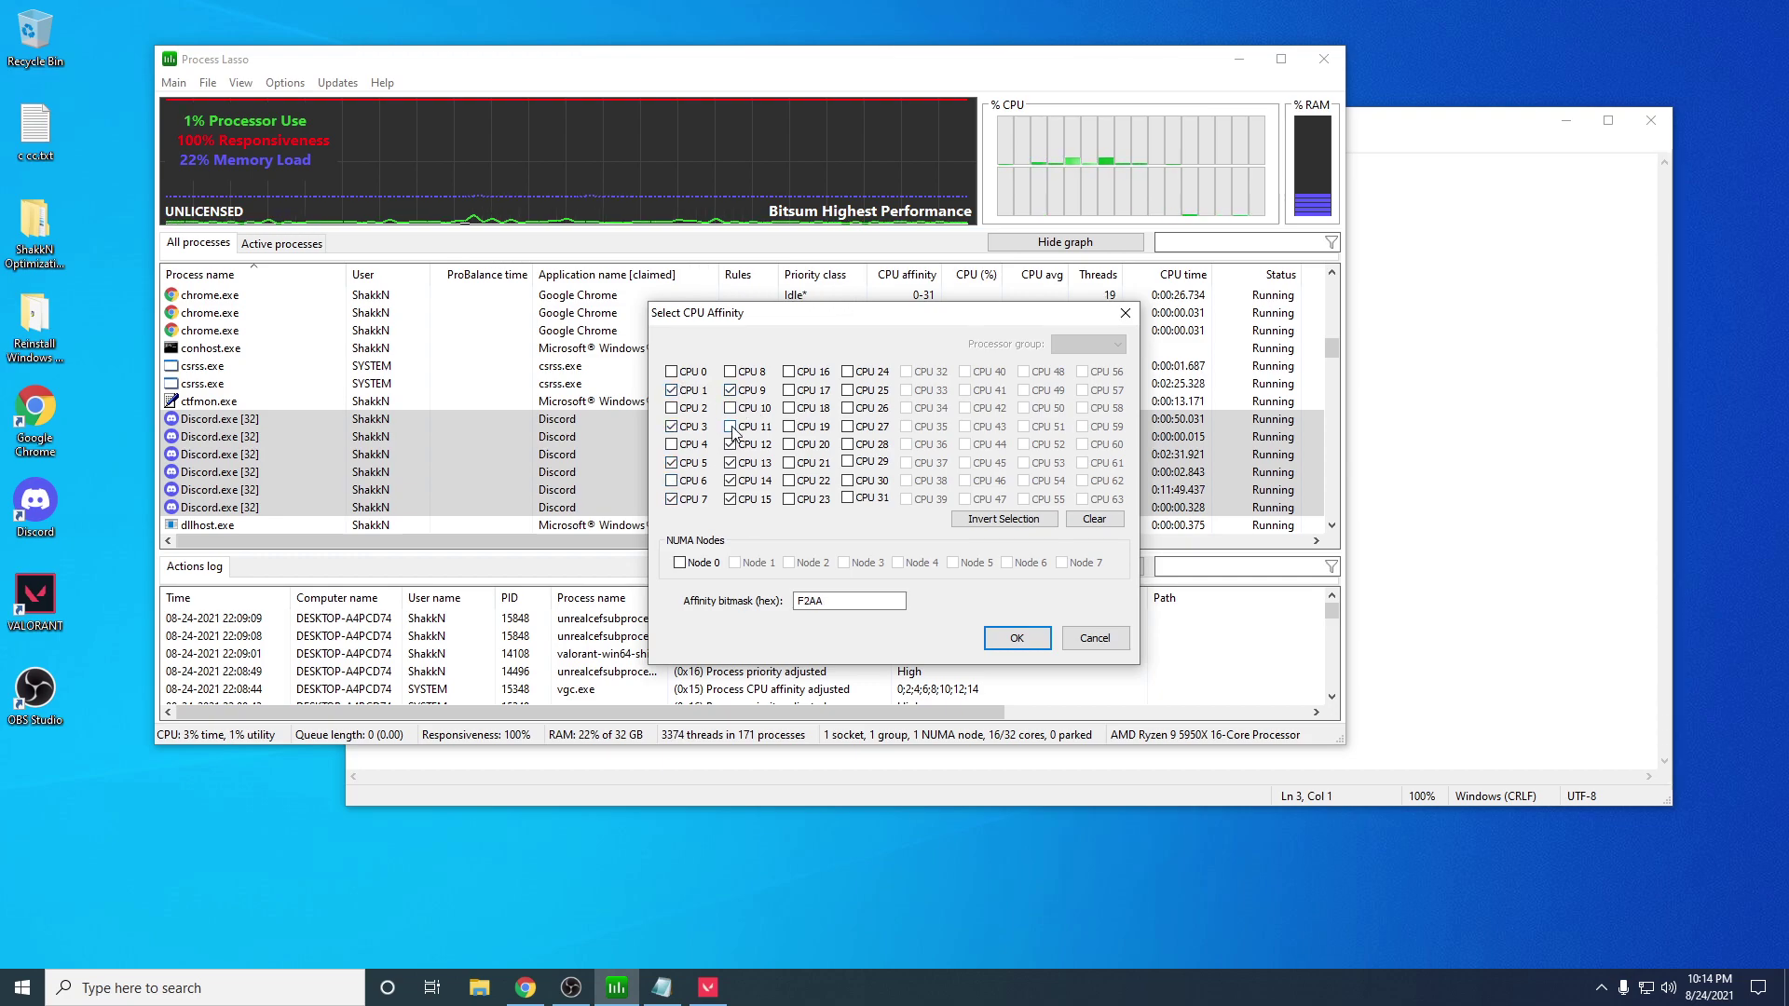
pyautogui.click(731, 428)
pyautogui.click(672, 426)
pyautogui.click(672, 463)
pyautogui.click(672, 499)
pyautogui.click(730, 427)
pyautogui.click(732, 390)
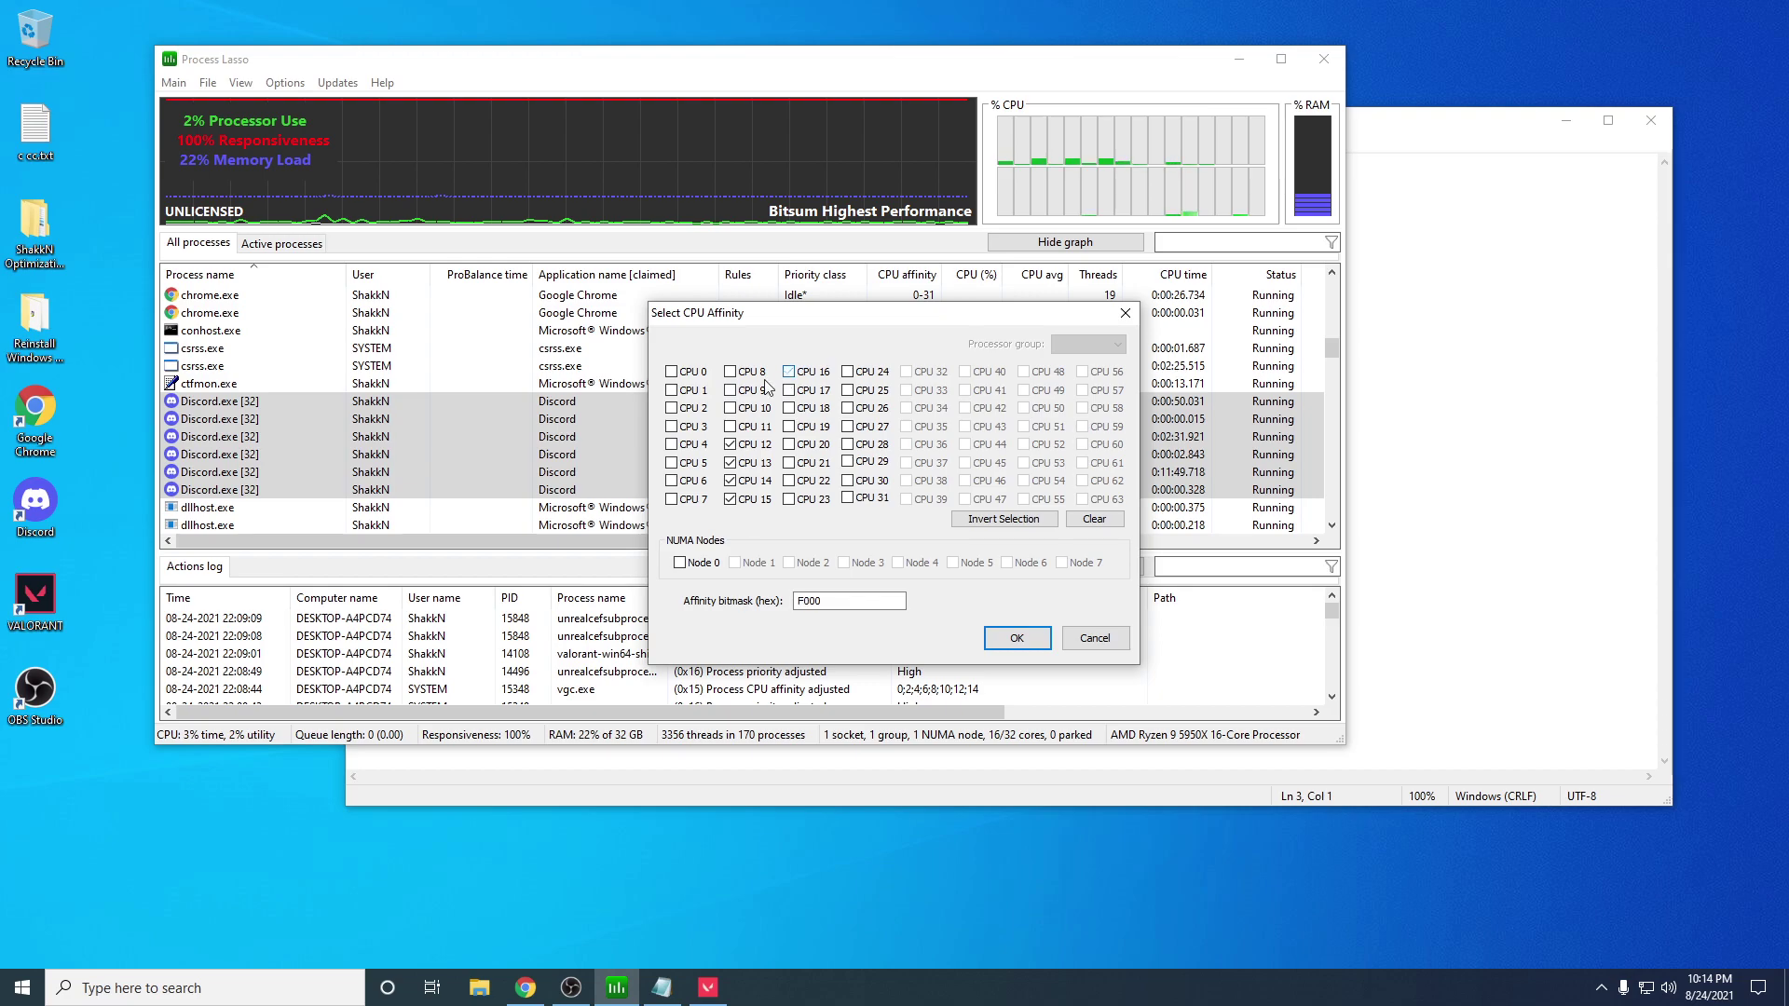
pyautogui.click(791, 429)
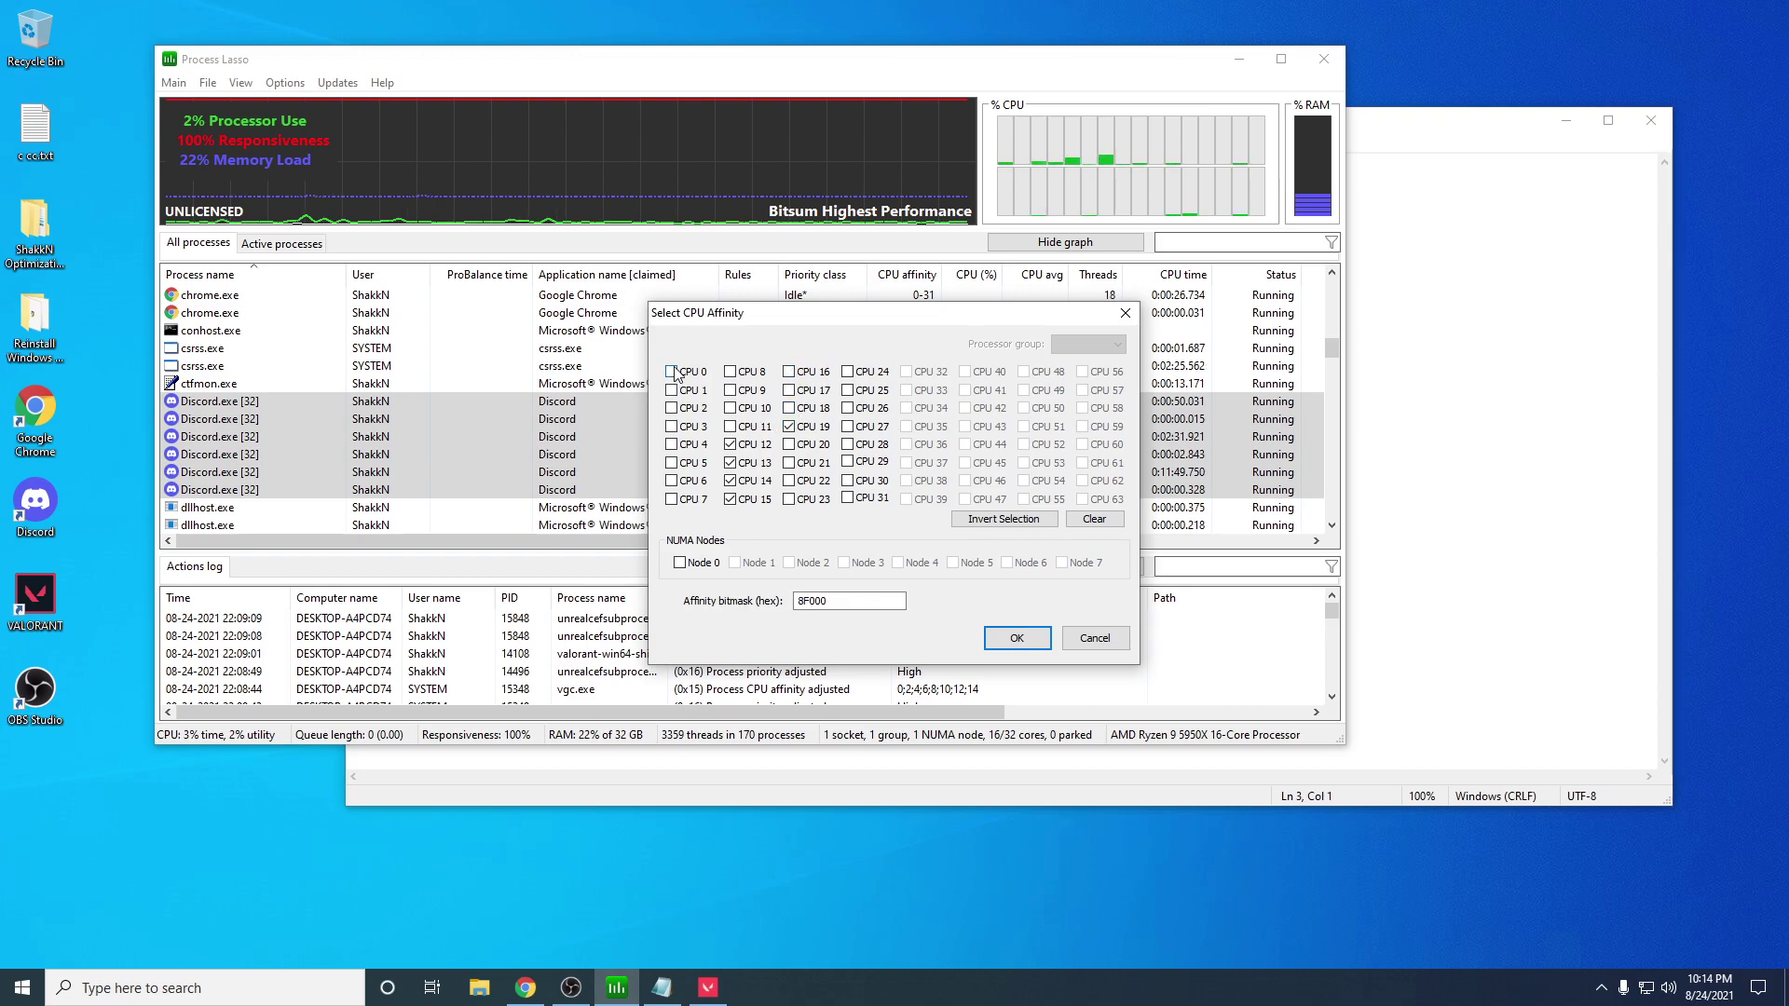
pyautogui.click(790, 409)
pyautogui.click(790, 391)
pyautogui.click(790, 372)
pyautogui.moveTo(798, 600); pyautogui.dragTo(835, 598)
pyautogui.click(1092, 637)
# Step: Select obs64.exe and obs-ffmpeg-mux.exe and open their Always > Select CPU Affinity dialog
pyautogui.scroll(-7, 450, 428)
pyautogui.rightClick(263, 419)
pyautogui.click(239, 424)
pyautogui.keyDown('ctrl'); pyautogui.click(220, 408); pyautogui.keyUp('ctrl')
pyautogui.rightClick(352, 422)
pyautogui.moveTo(419, 441)
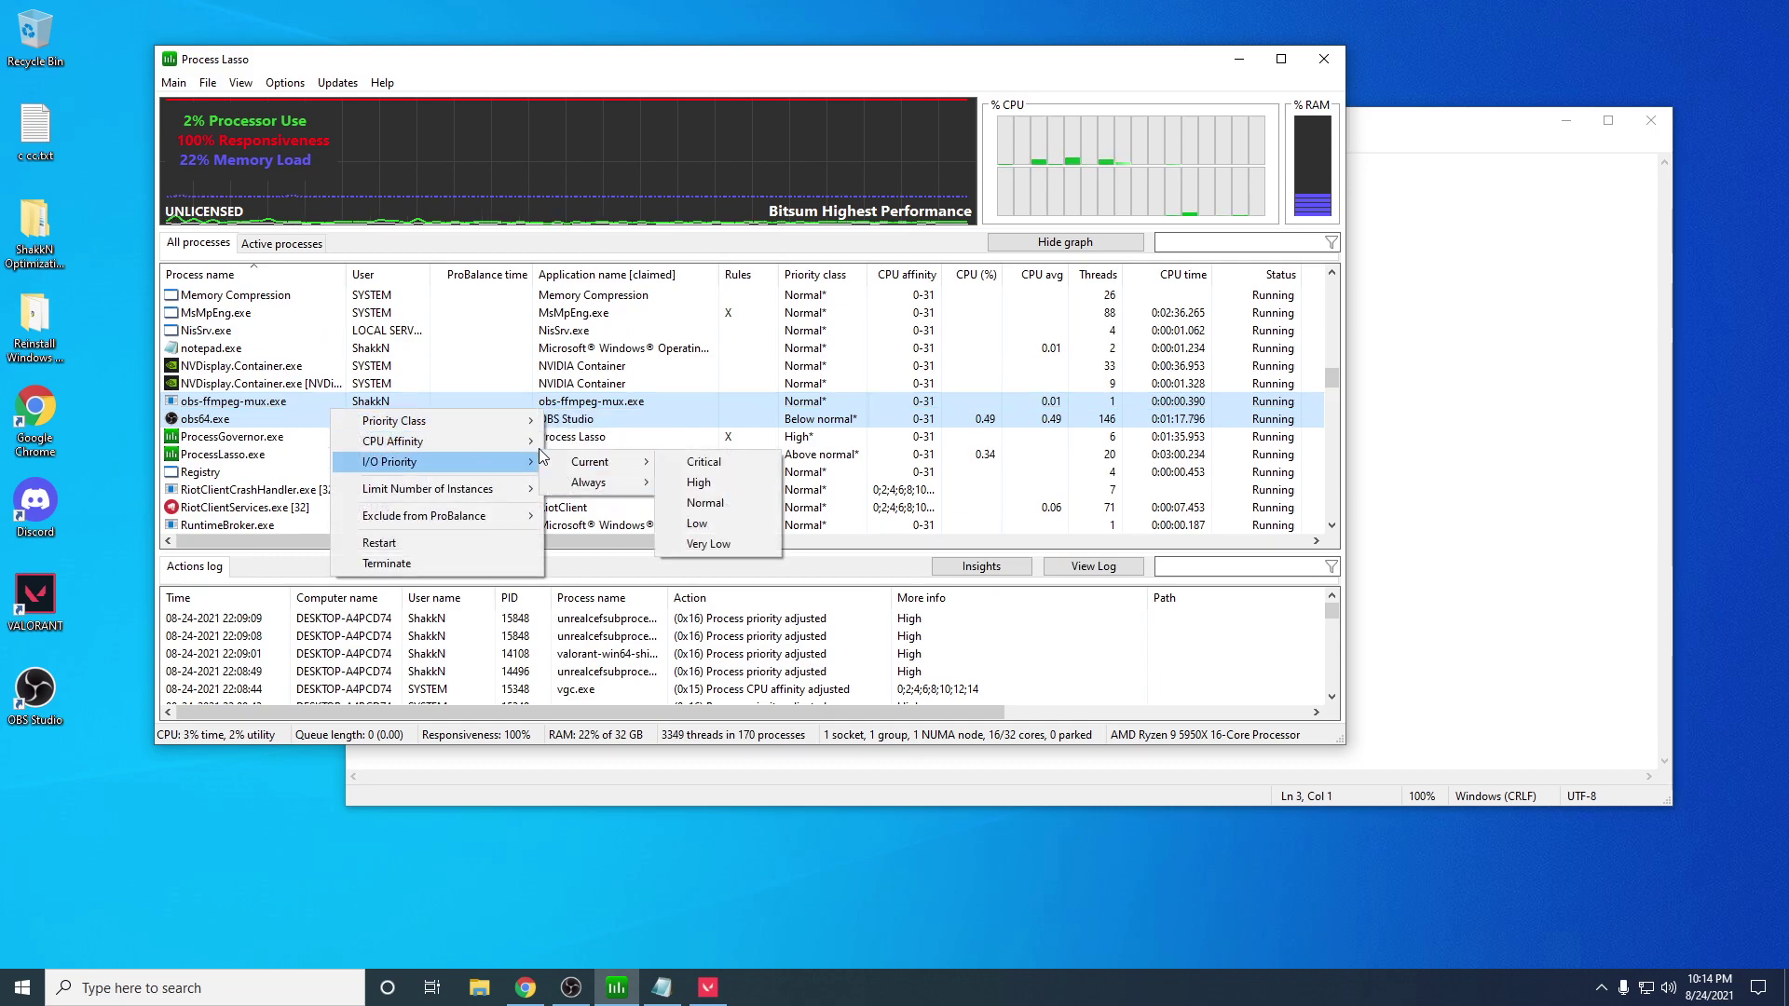
pyautogui.moveTo(601, 461)
pyautogui.click(700, 491)
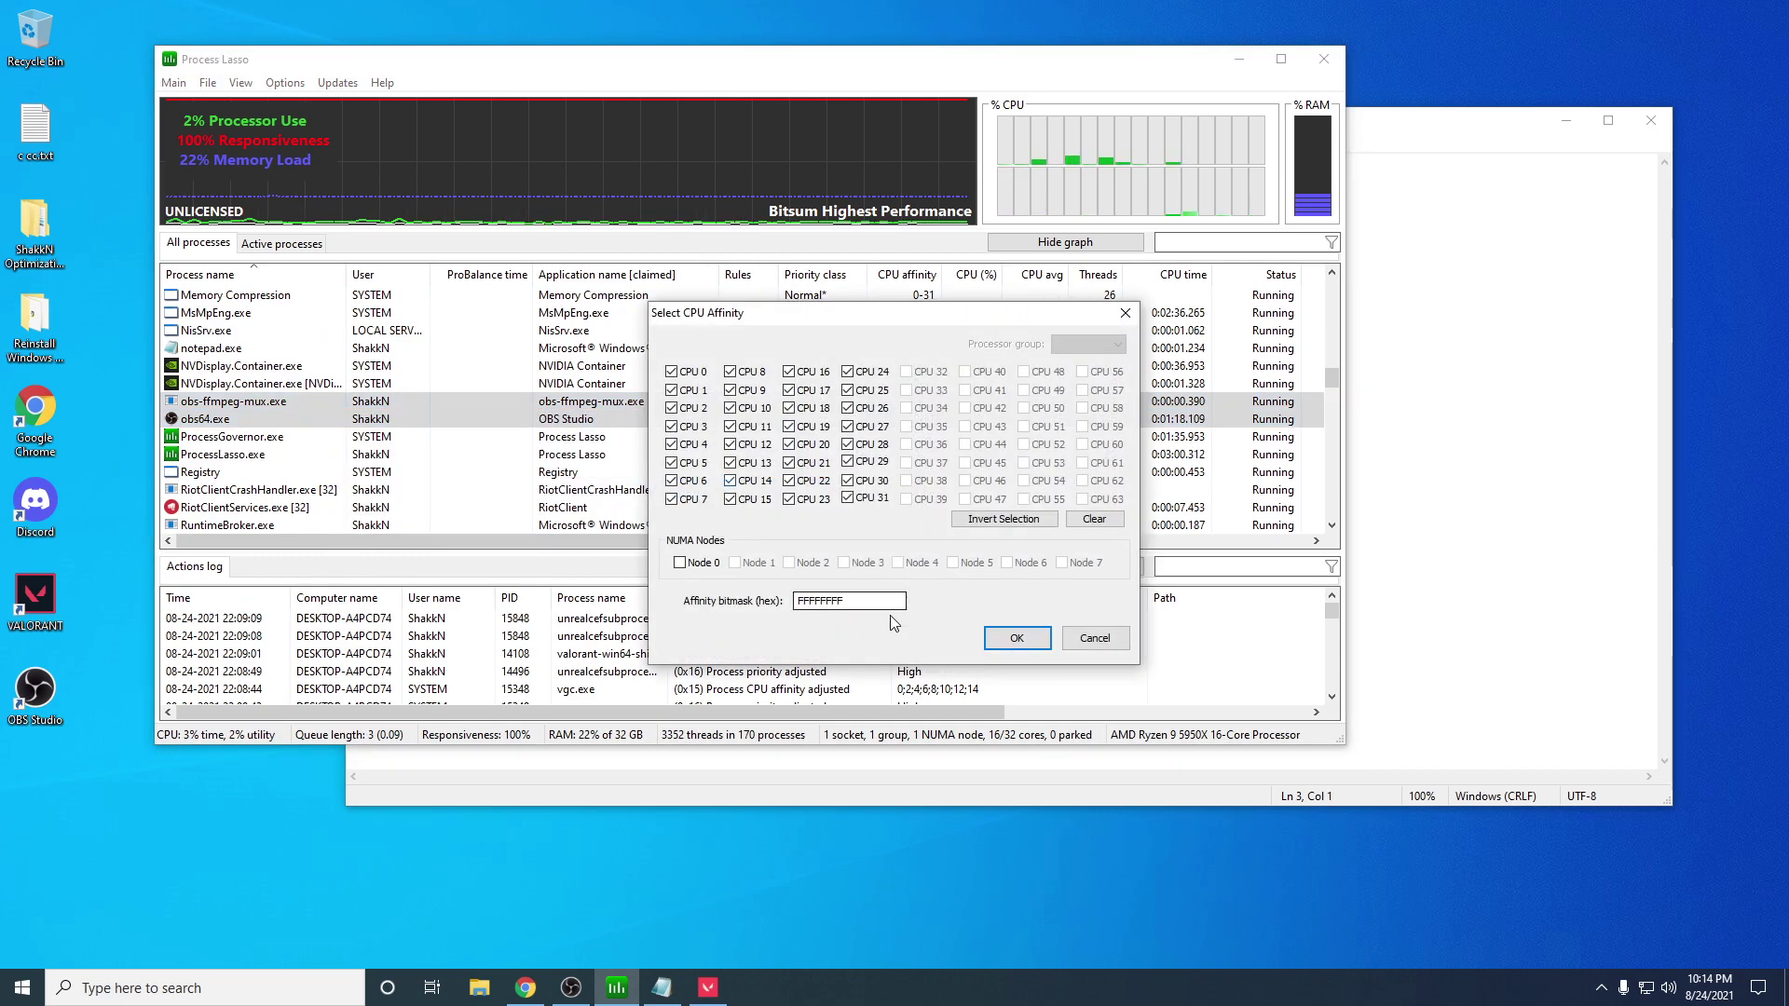
# Step: Leave CPUs 12–15 and 19 checked (bitmask 8F000) and confirm with OK
pyautogui.click(788, 427)
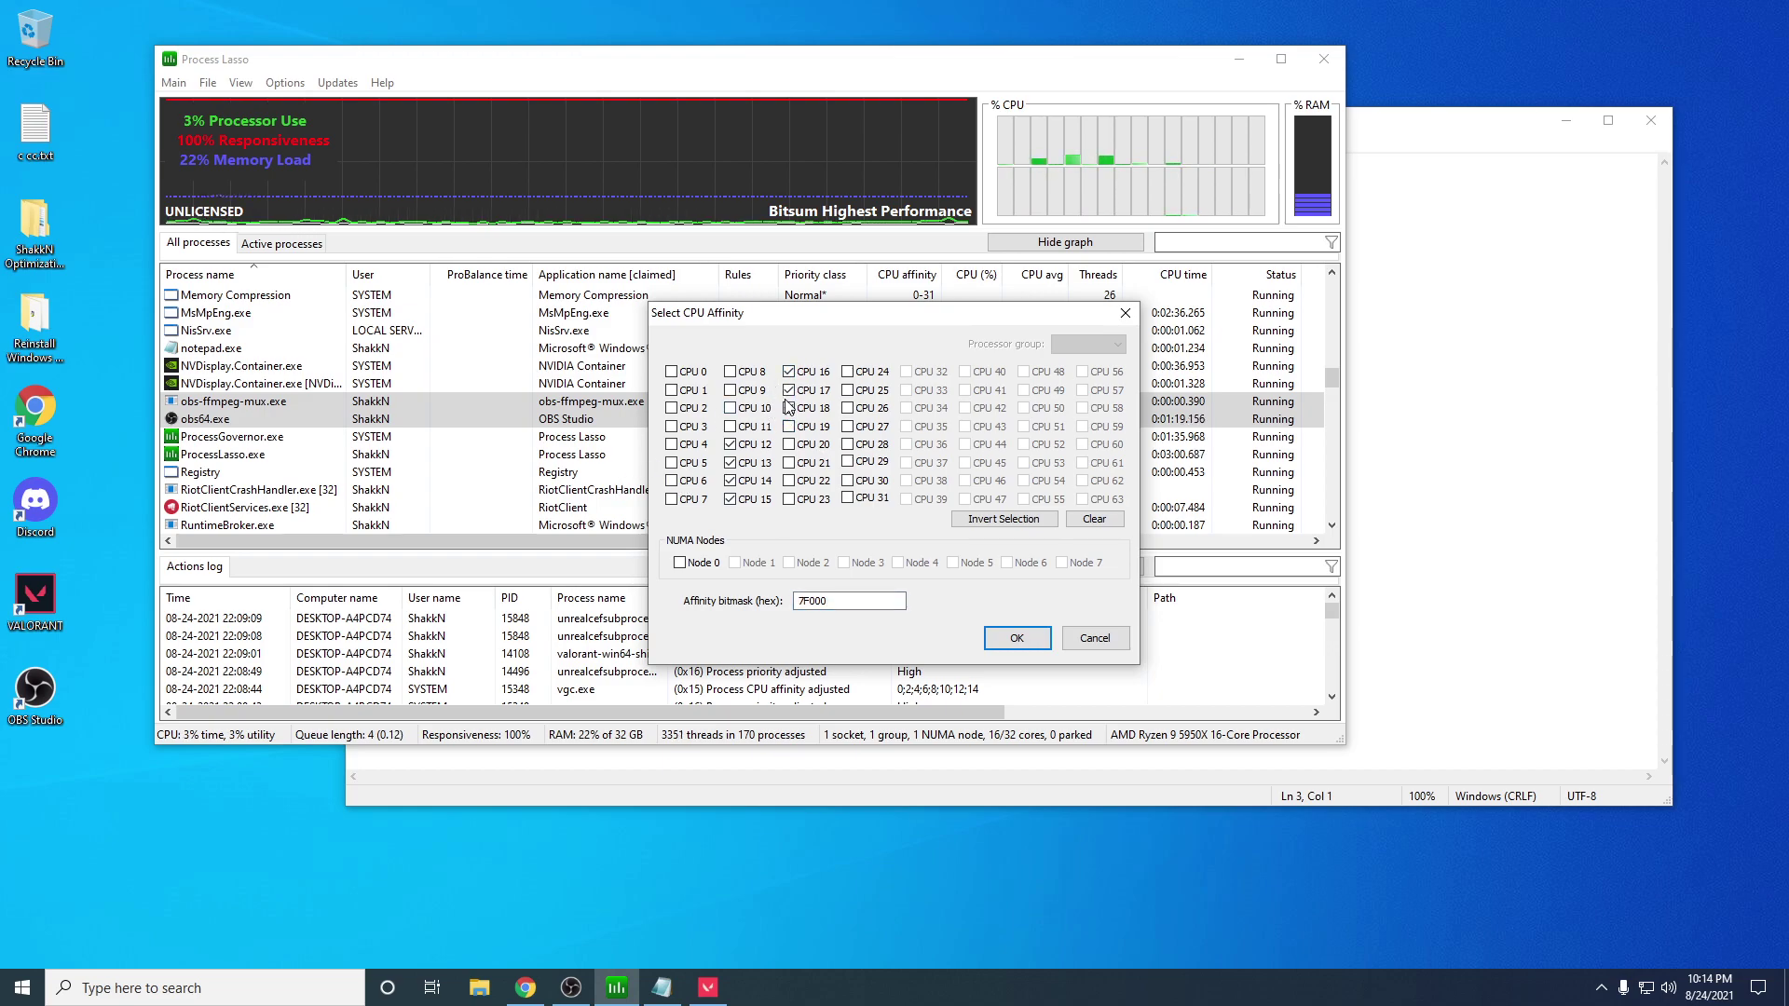
pyautogui.click(788, 408)
pyautogui.click(789, 427)
pyautogui.click(788, 390)
pyautogui.click(788, 371)
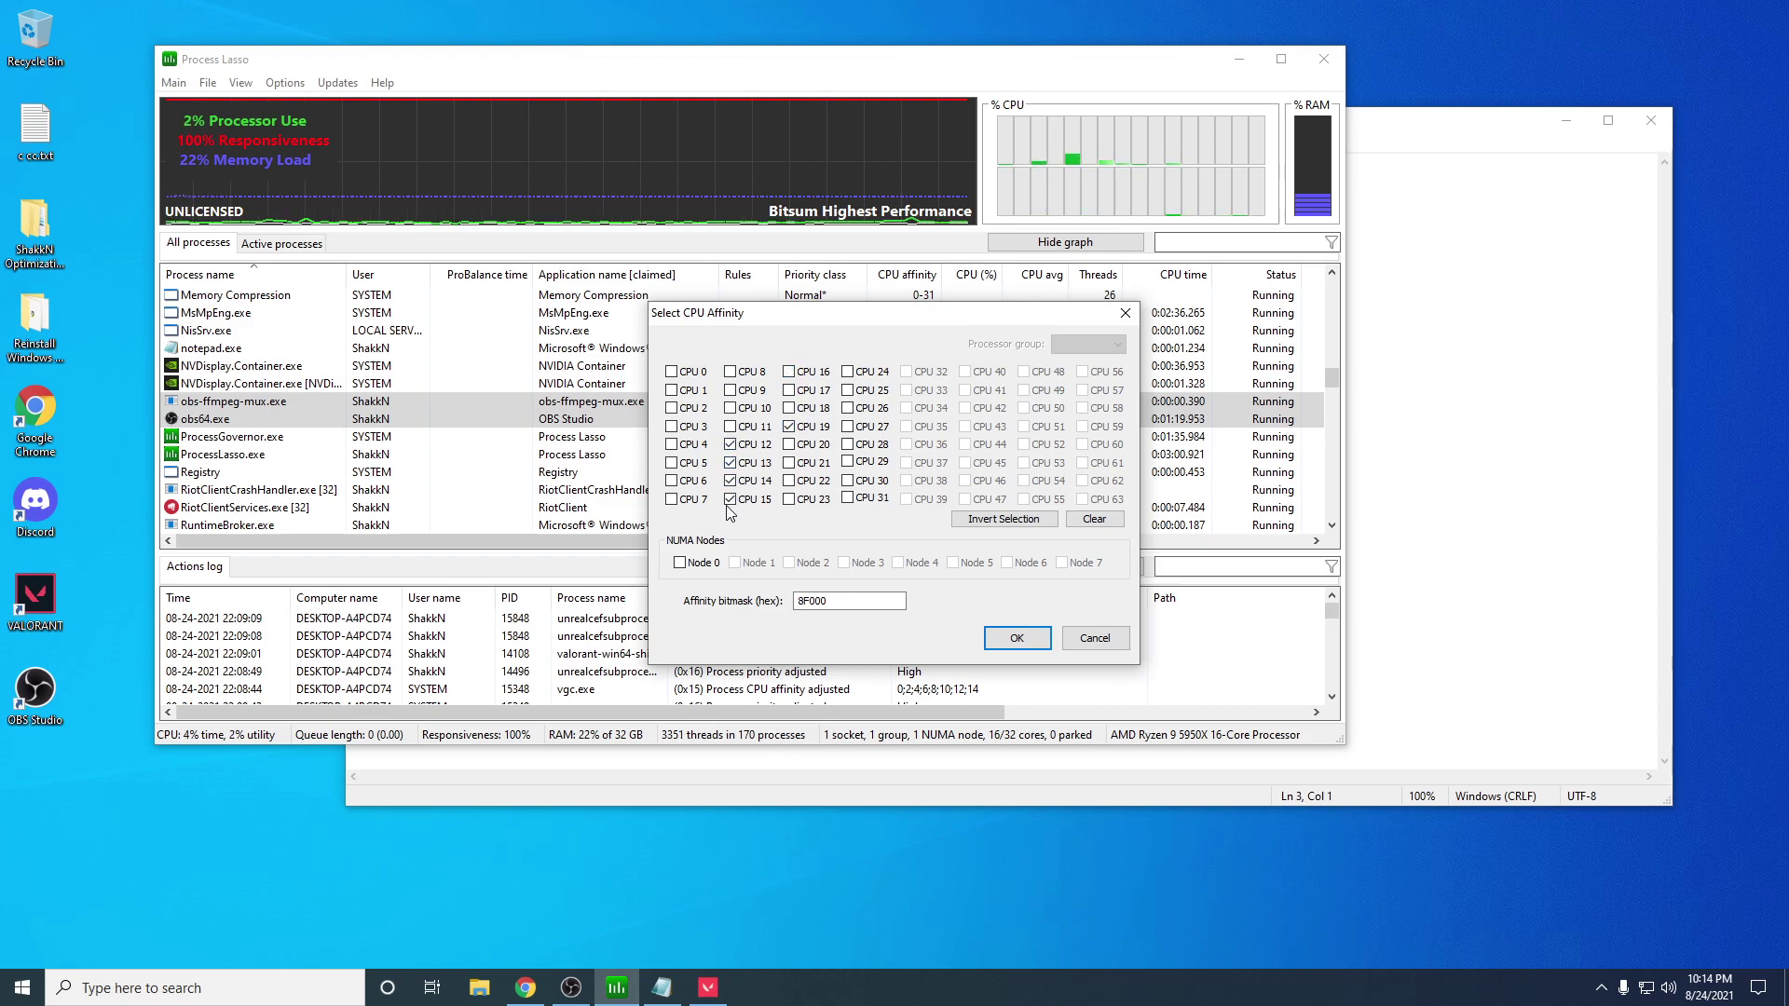
pyautogui.click(1017, 638)
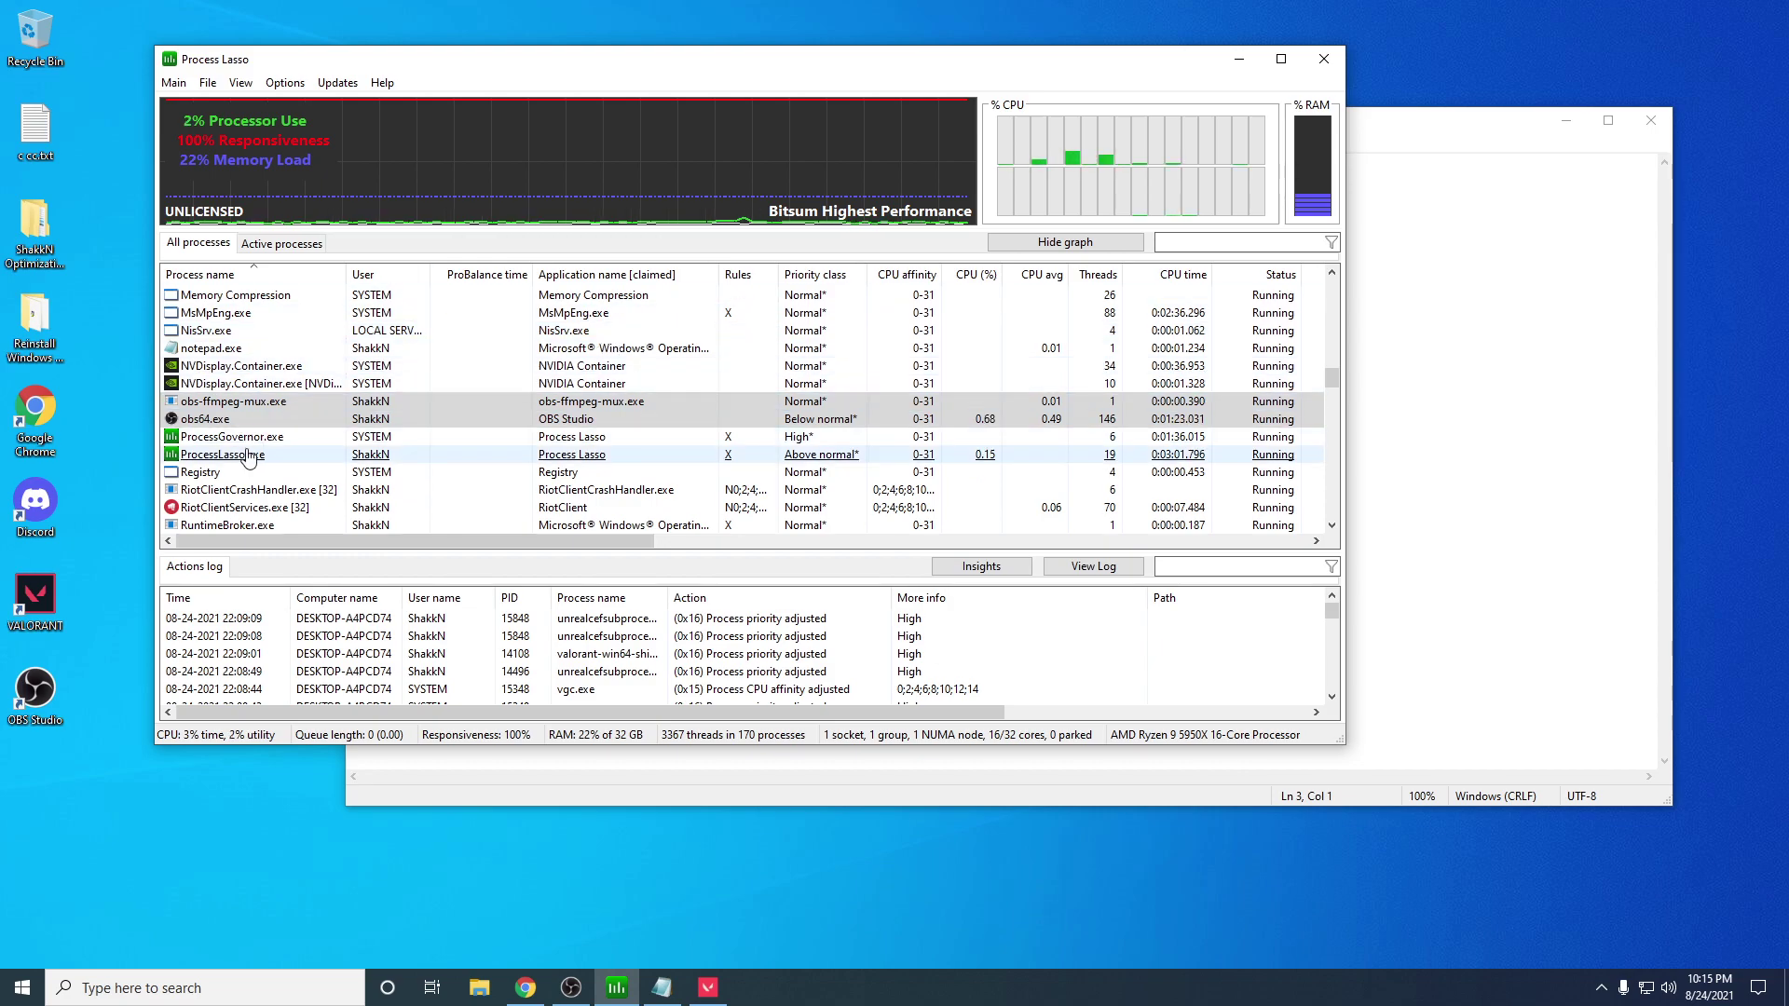
# Step: Scroll down the process list to the vgtray.exe and vgc.exe entries
pyautogui.scroll(-9, 512, 456)
pyautogui.scroll(-10, 512, 456)
pyautogui.click(284, 490)
pyautogui.click(299, 472)
# Step: Check Task Manager's performance view, then close it with Alt+F4
pyautogui.click(842, 972)
pyautogui.rightClick(841, 971)
pyautogui.click(908, 886)
pyautogui.click(313, 152)
pyautogui.moveTo(438, 110); pyautogui.dragTo(787, 122)
pyautogui.hotkey('alt', 'F4')
# Step: Open Always CPU affinity for UnrealCEFSubProcess.exe through vgc.exe and clear every CPU
pyautogui.click(280, 400)
pyautogui.keyDown('shift'); pyautogui.click(224, 471); pyautogui.keyUp('shift')
pyautogui.rightClick(360, 445)
pyautogui.moveTo(447, 471)
pyautogui.moveTo(611, 492)
pyautogui.click(723, 508)
pyautogui.click(1094, 519)
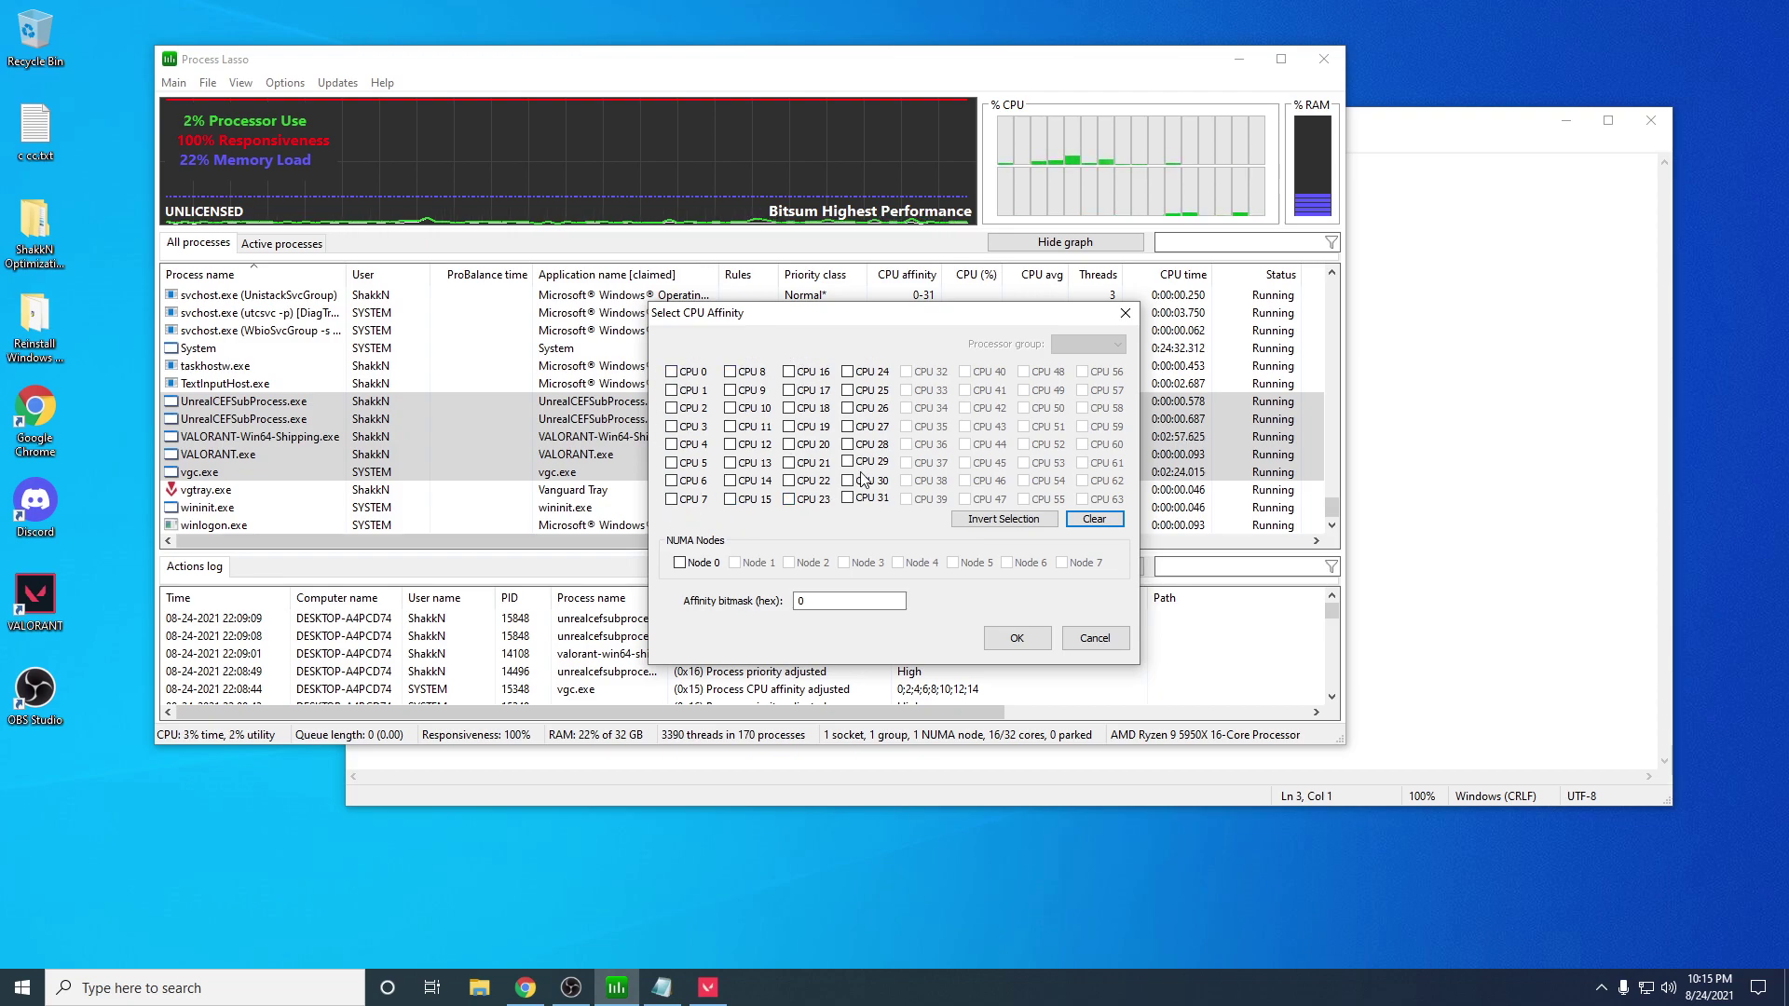
# Step: Tick the even CPUs for Valorant's affinity and replace the bitmask with 555
pyautogui.click(671, 371)
pyautogui.click(670, 407)
pyautogui.click(671, 443)
pyautogui.click(672, 480)
pyautogui.click(730, 408)
pyautogui.click(730, 444)
pyautogui.click(730, 480)
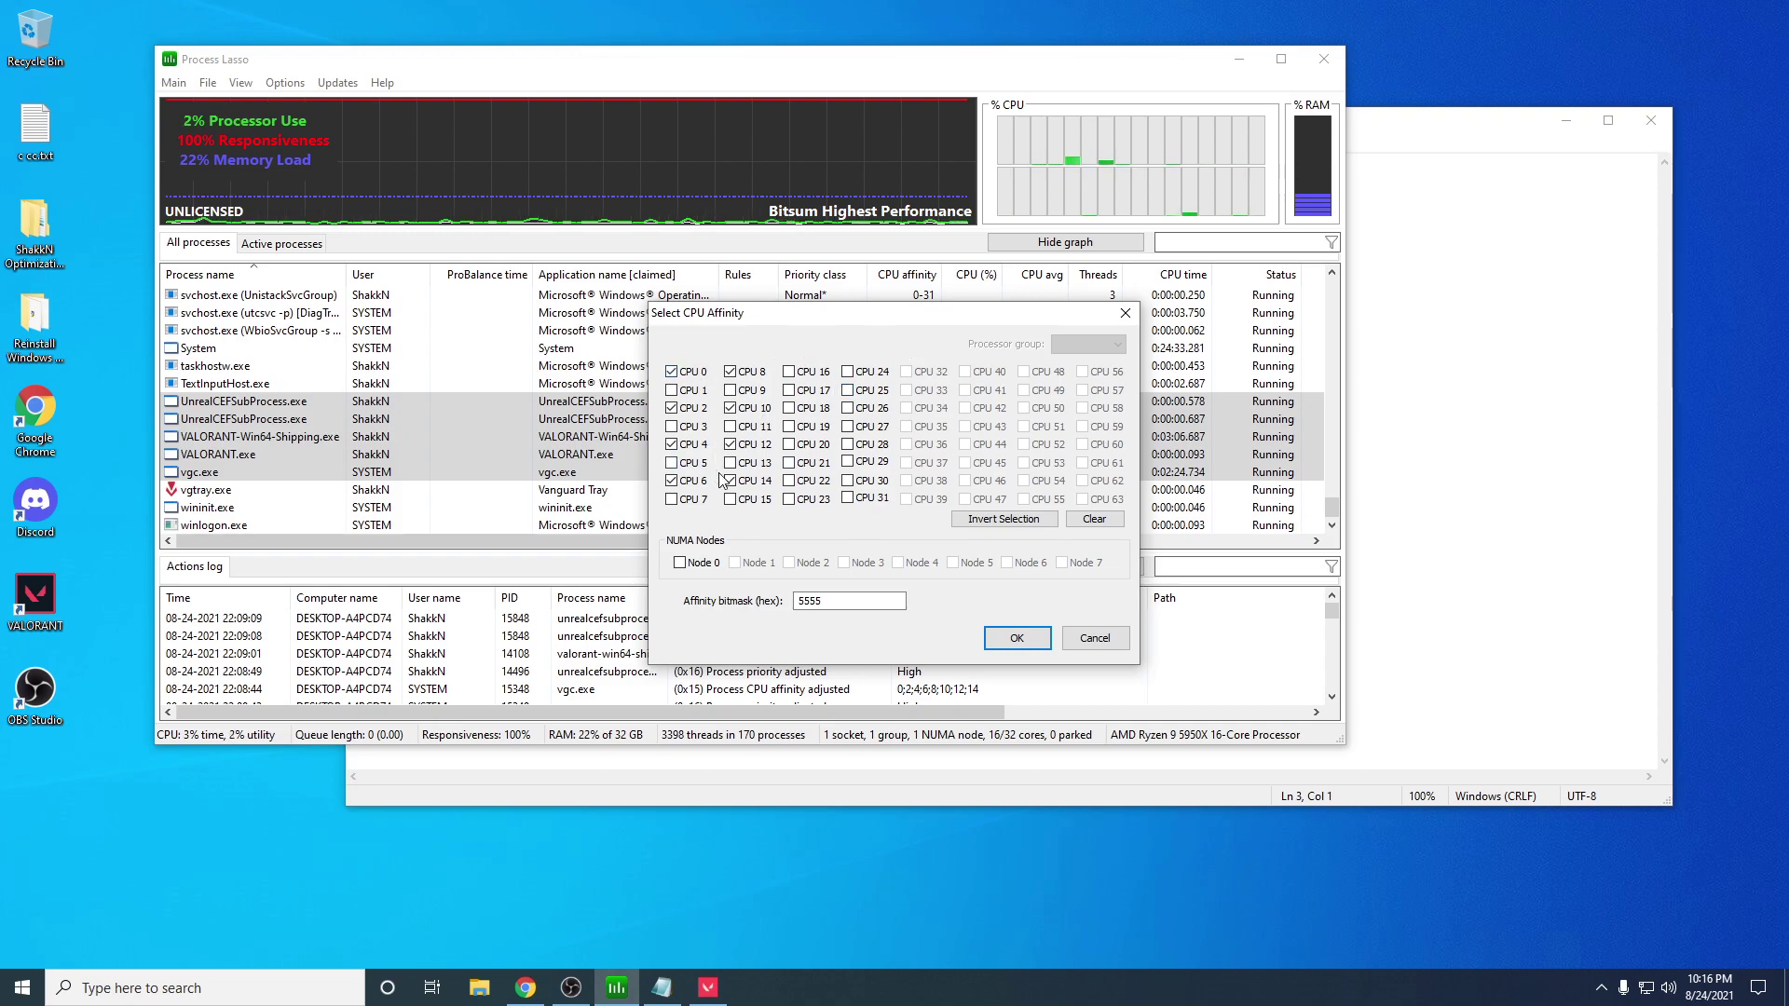
pyautogui.doubleClick(810, 601)
pyautogui.write('555')
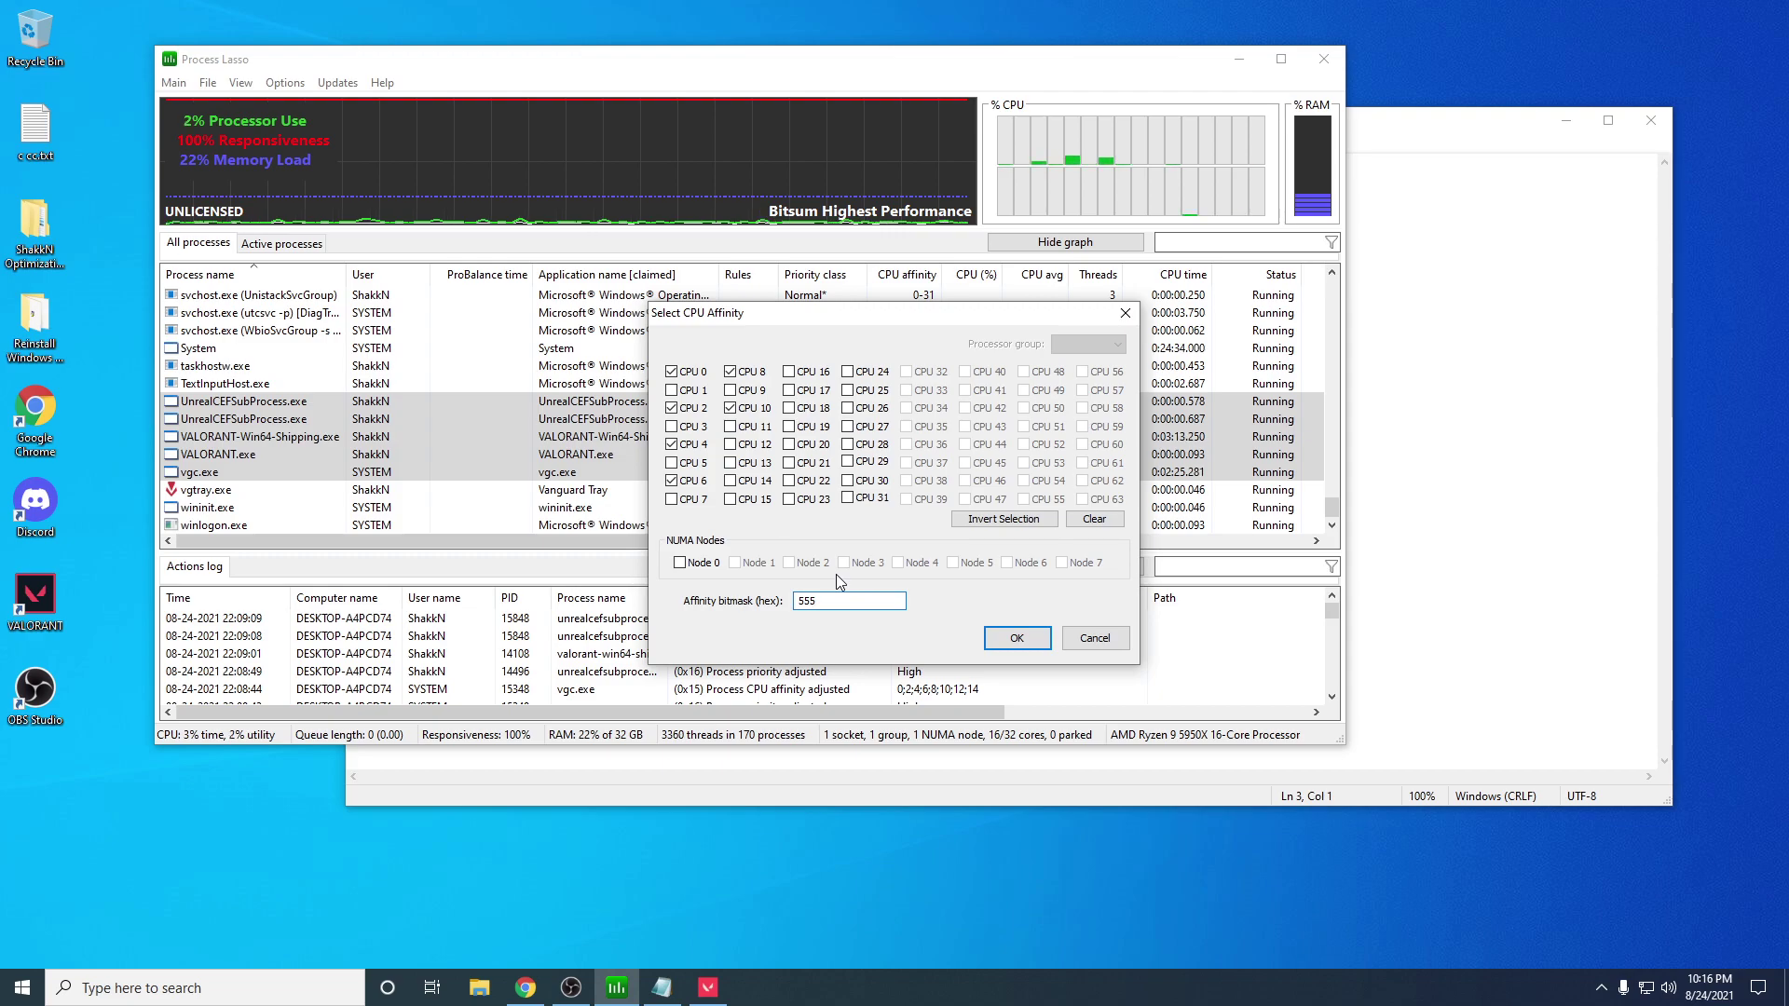
# Step: Replace Valorant's affinity bitmask 555 with 1555, on the way to 5555
pyautogui.moveTo(825, 601); pyautogui.dragTo(691, 603)
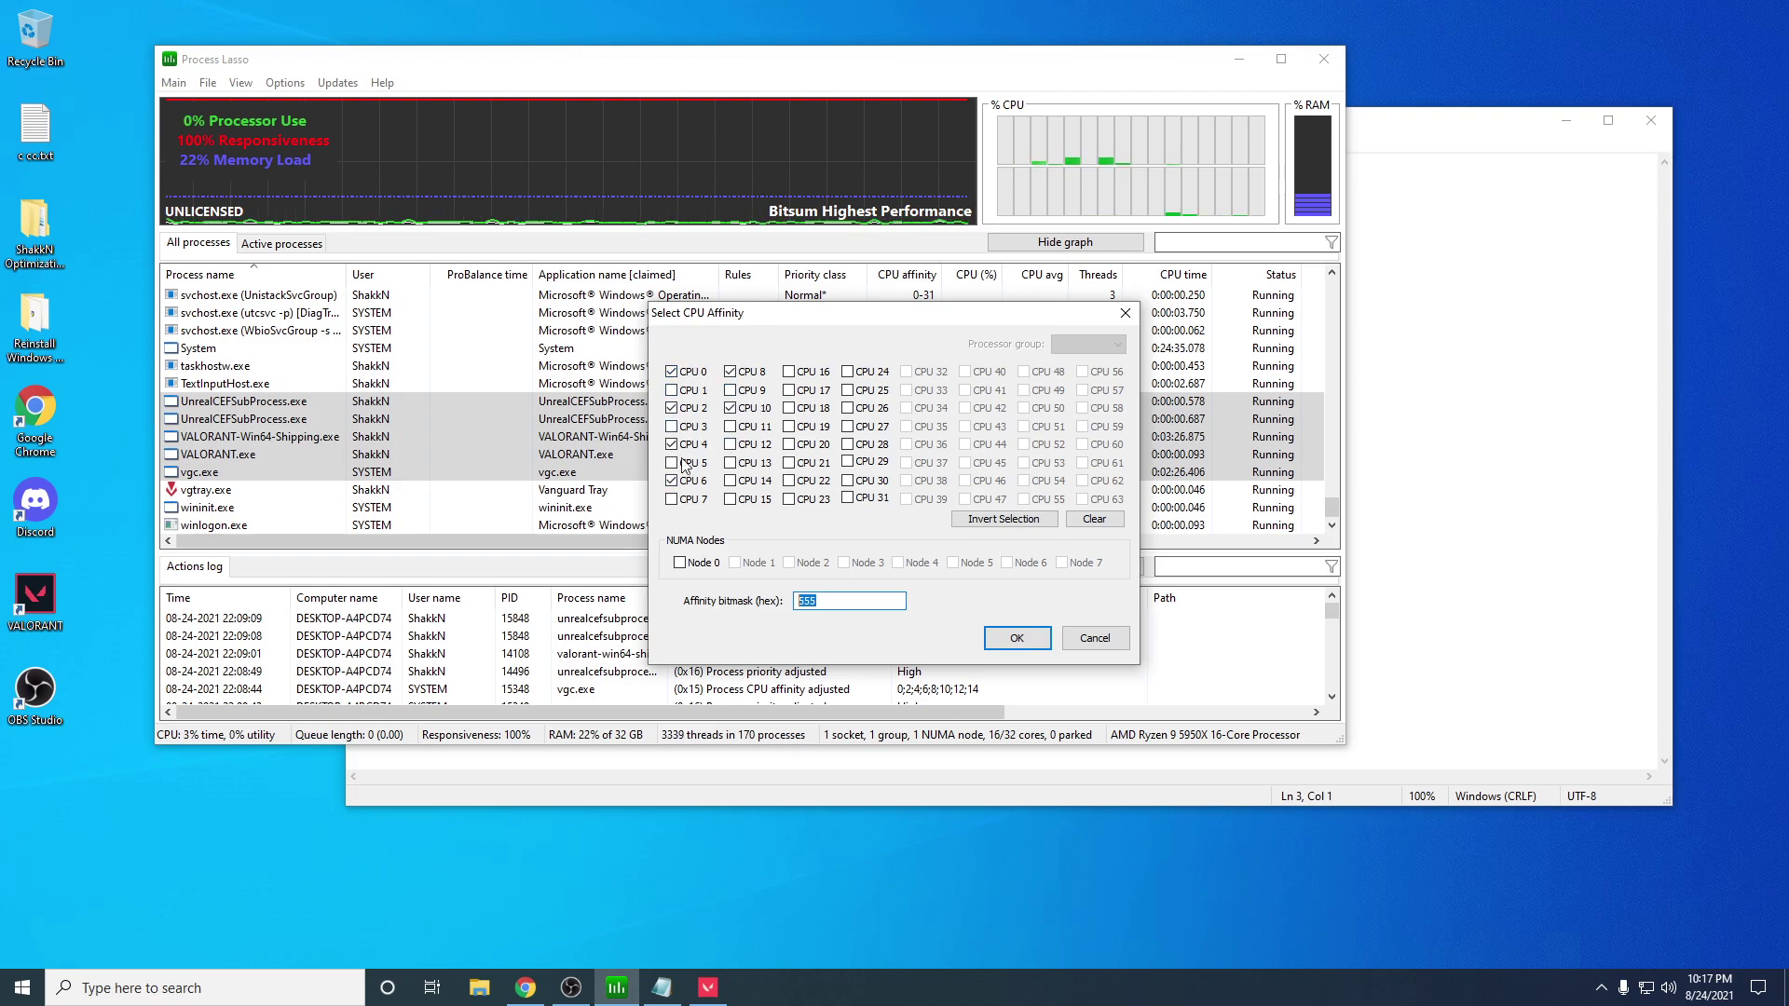
pyautogui.write('1555')
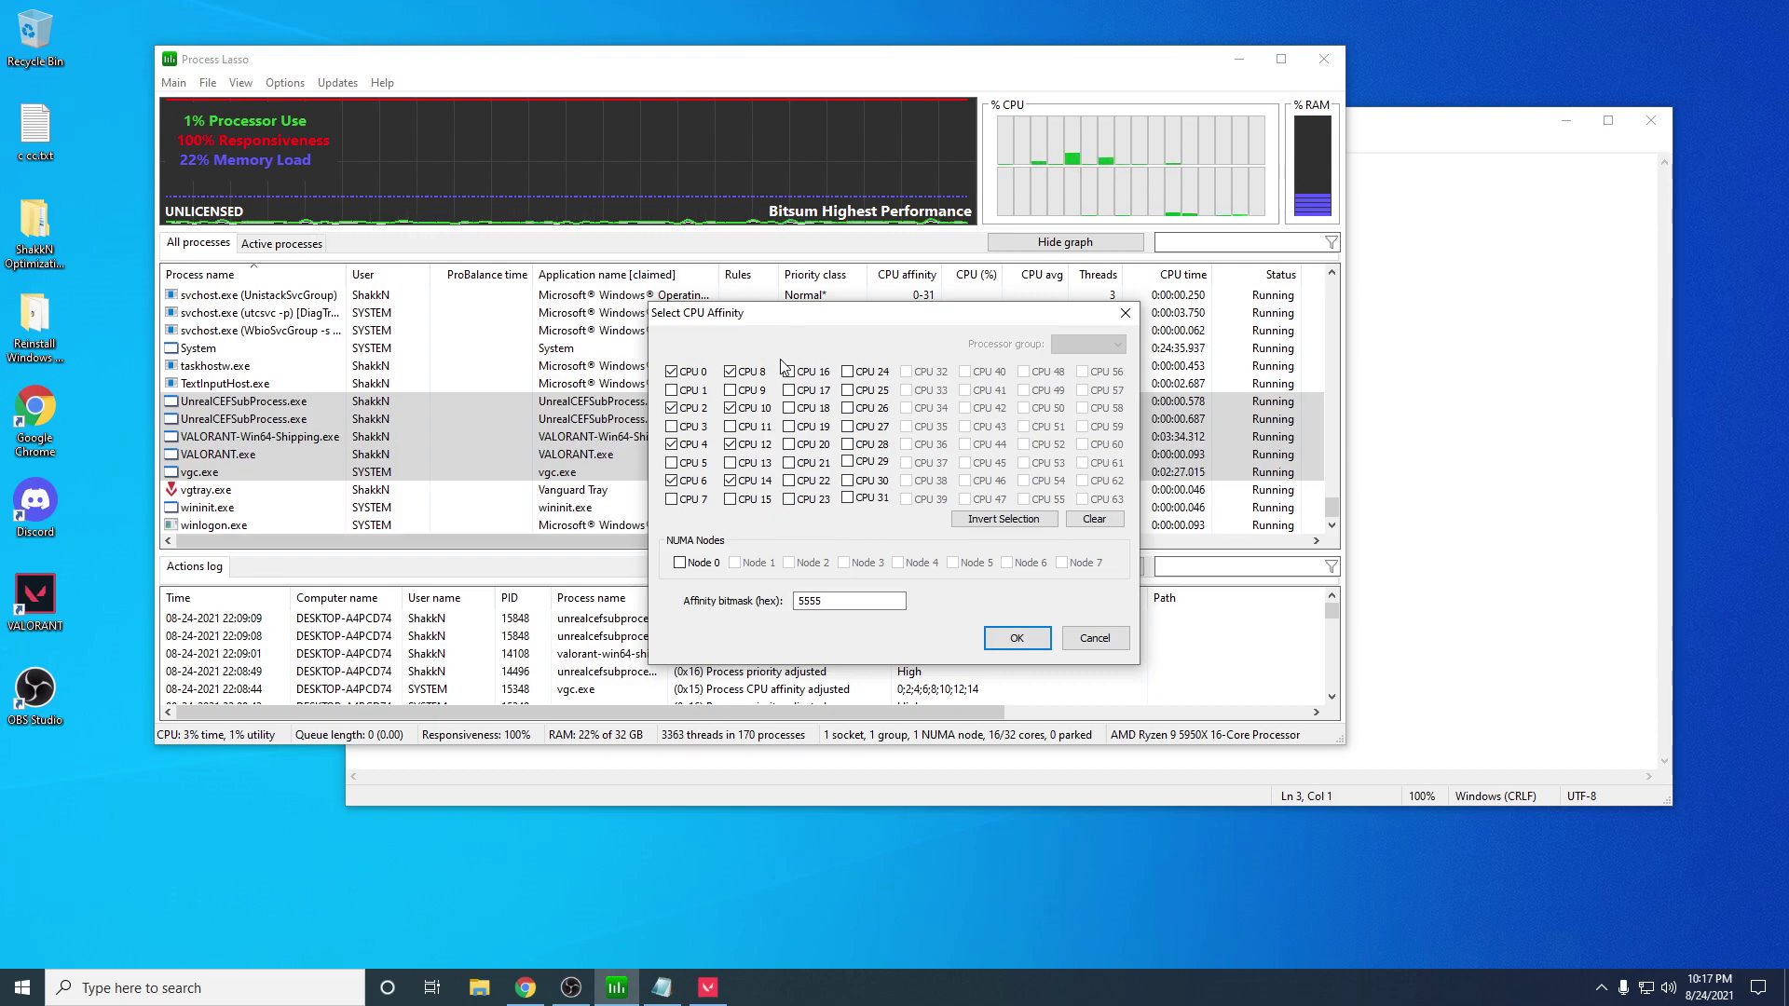
# Step: Apply the 5555 affinity to Valorant and select all six Discord.exe processes
pyautogui.click(1023, 638)
pyautogui.scroll(20, 458, 422)
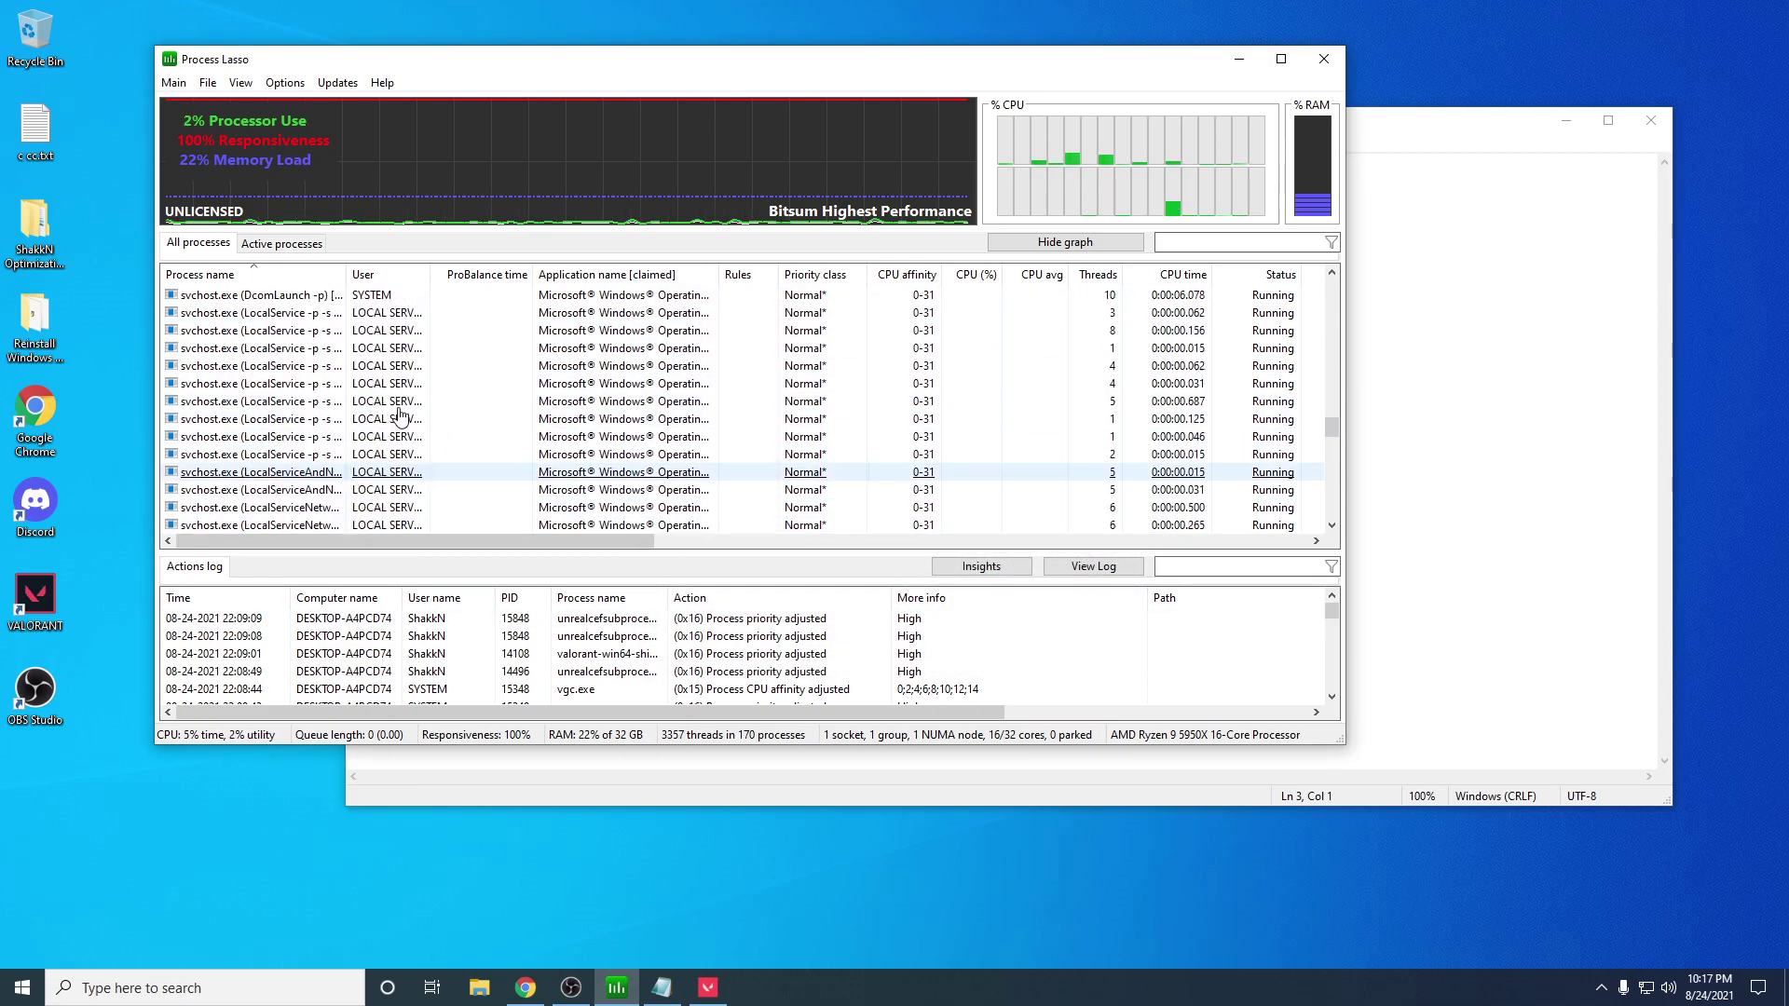
pyautogui.click(306, 366)
pyautogui.keyDown('shift'); pyautogui.click(282, 455); pyautogui.keyUp('shift')
# Step: Give the Discord processes a permanent CPU 16–31 affinity, bitmask FFFF0000
pyautogui.rightClick(383, 402)
pyautogui.moveTo(484, 433)
pyautogui.moveTo(643, 454)
pyautogui.click(732, 478)
pyautogui.write('FFF0000')
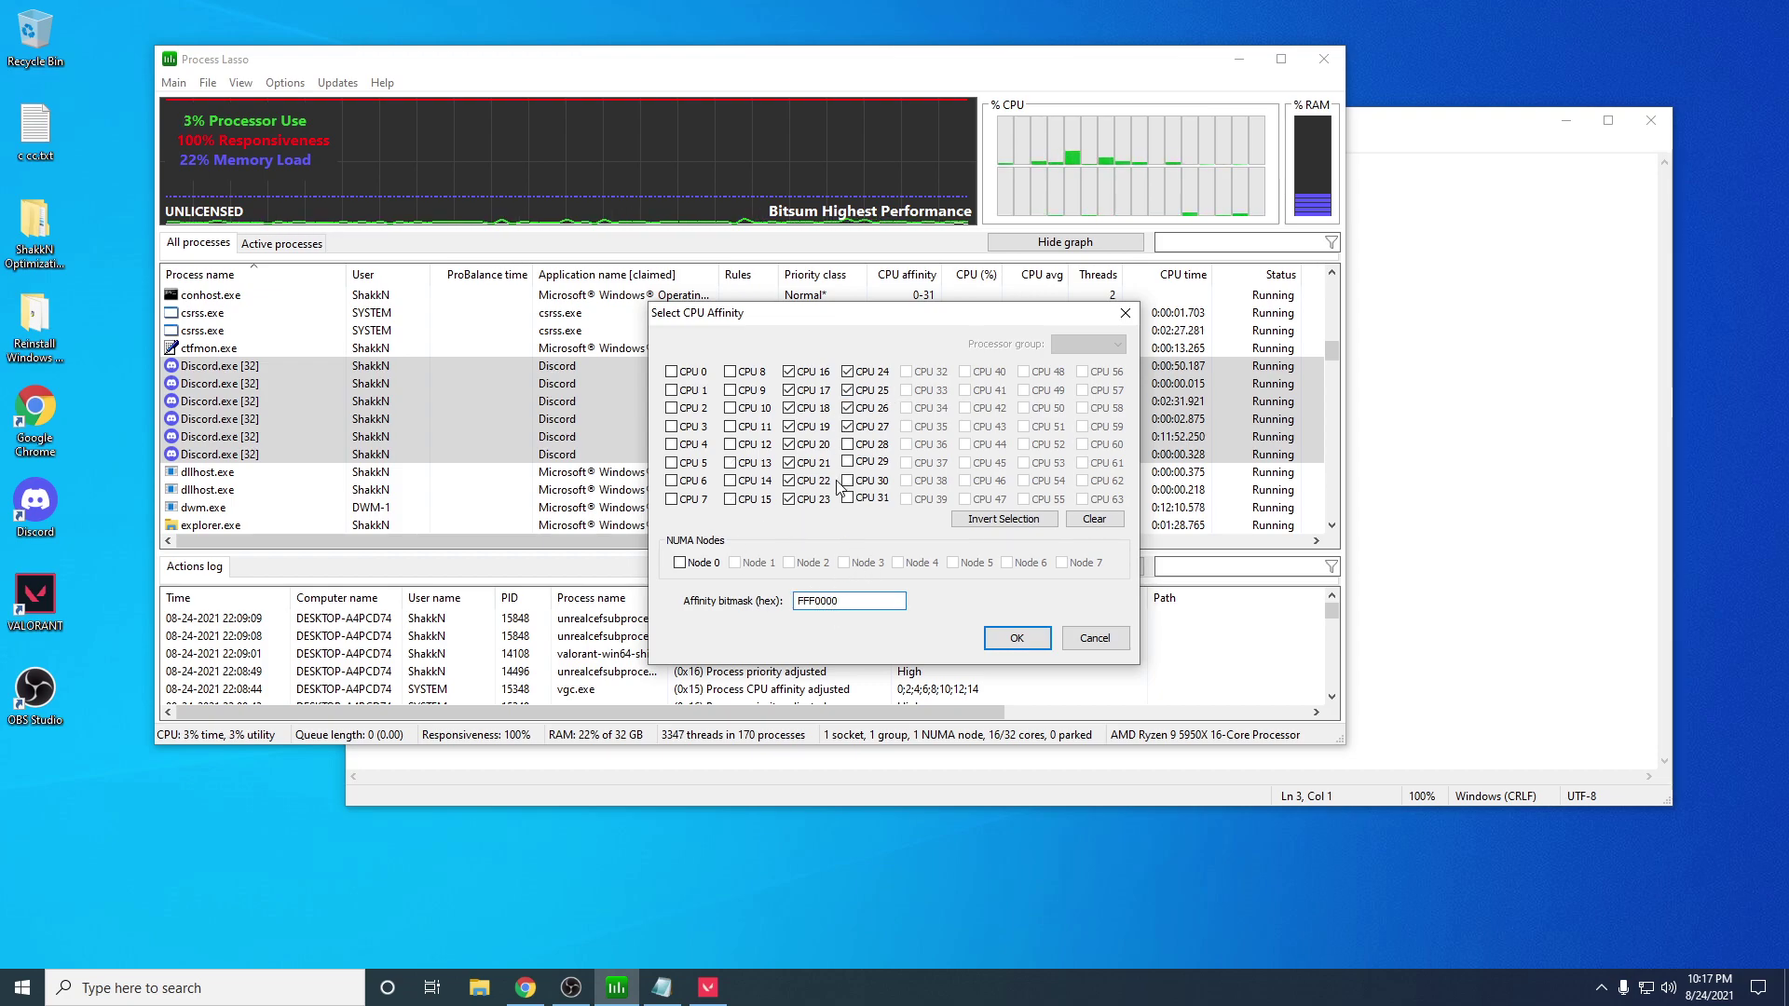
pyautogui.click(847, 445)
pyautogui.click(846, 462)
pyautogui.click(847, 481)
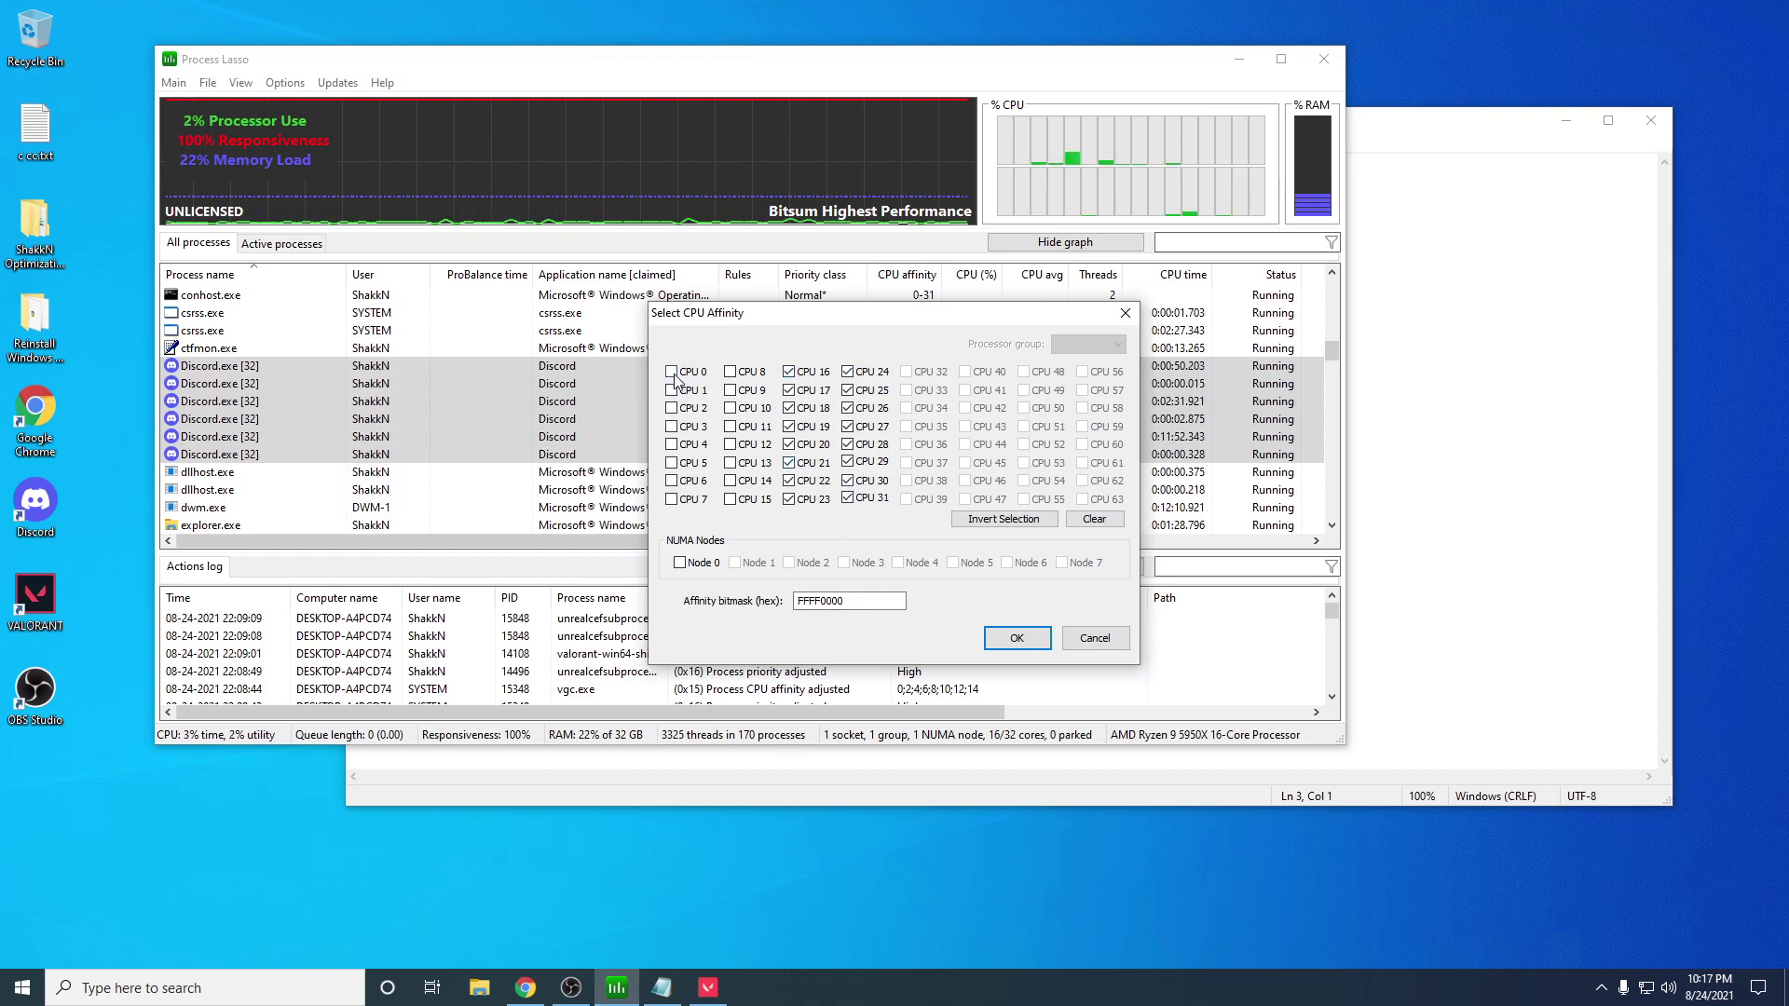
pyautogui.doubleClick(820, 601)
# Step: Apply Discord's affinity and permanently pin all chrome.exe processes to bitmask FFFF0000
pyautogui.click(1017, 638)
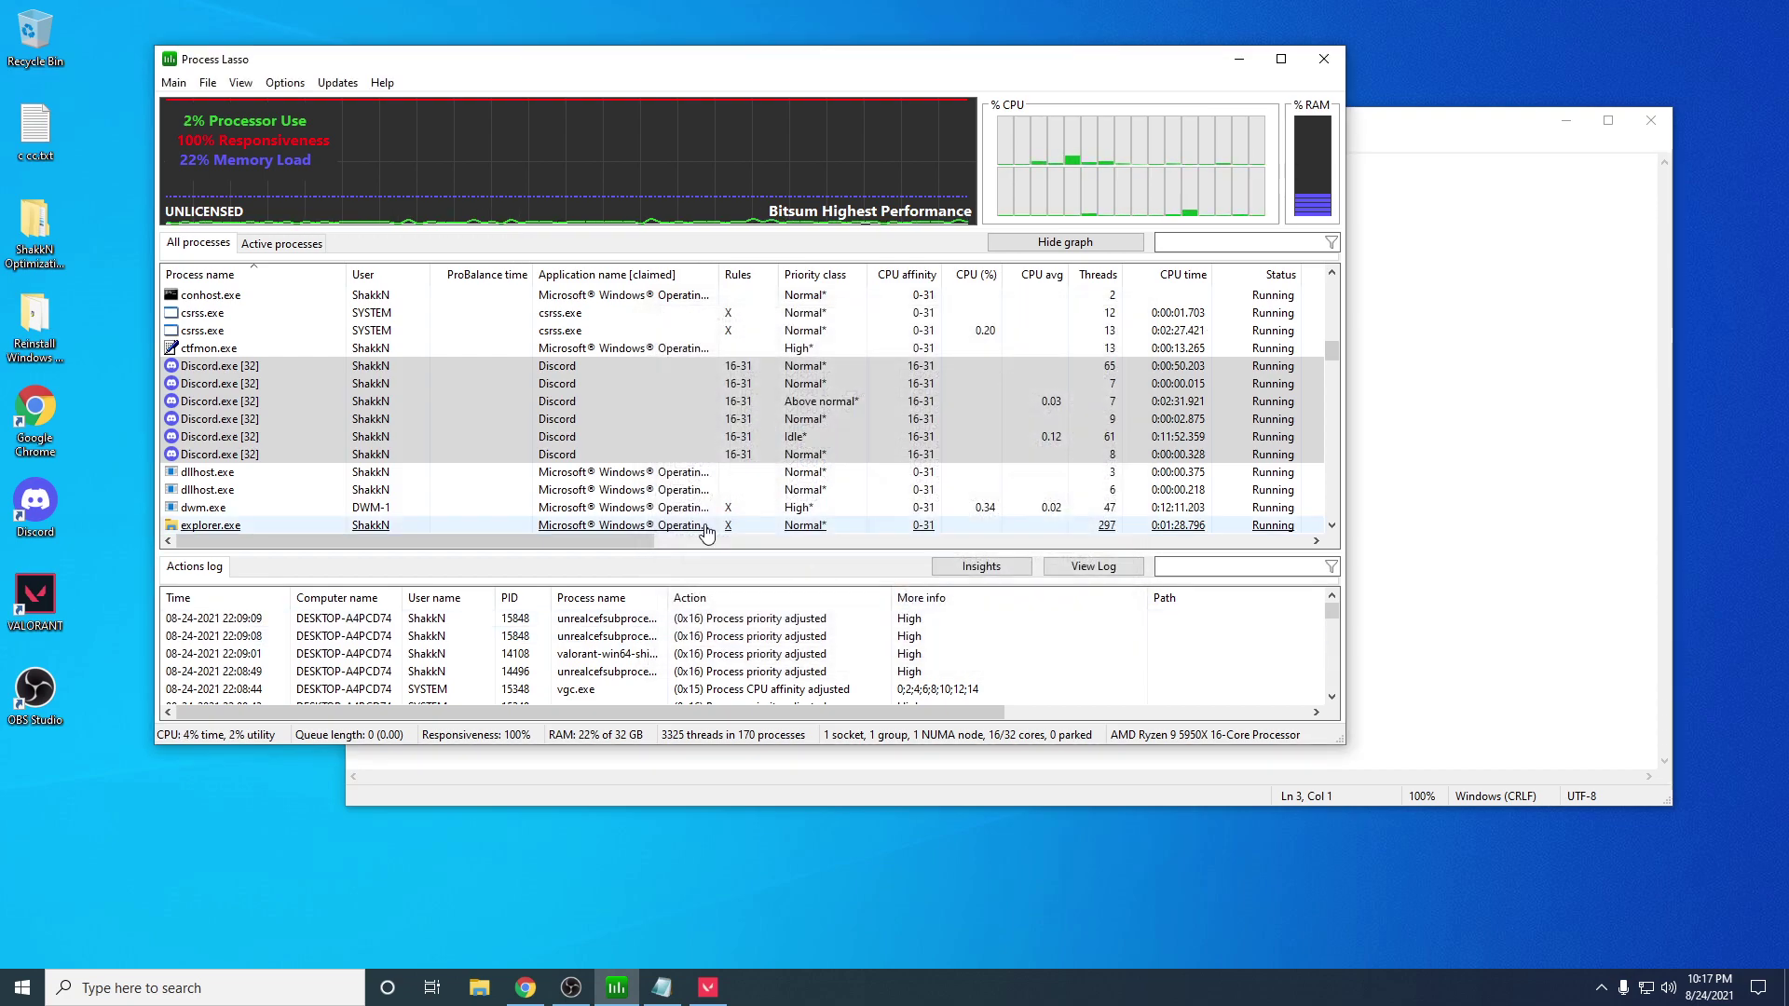
pyautogui.scroll(-5, 379, 441)
pyautogui.scroll(2, 379, 442)
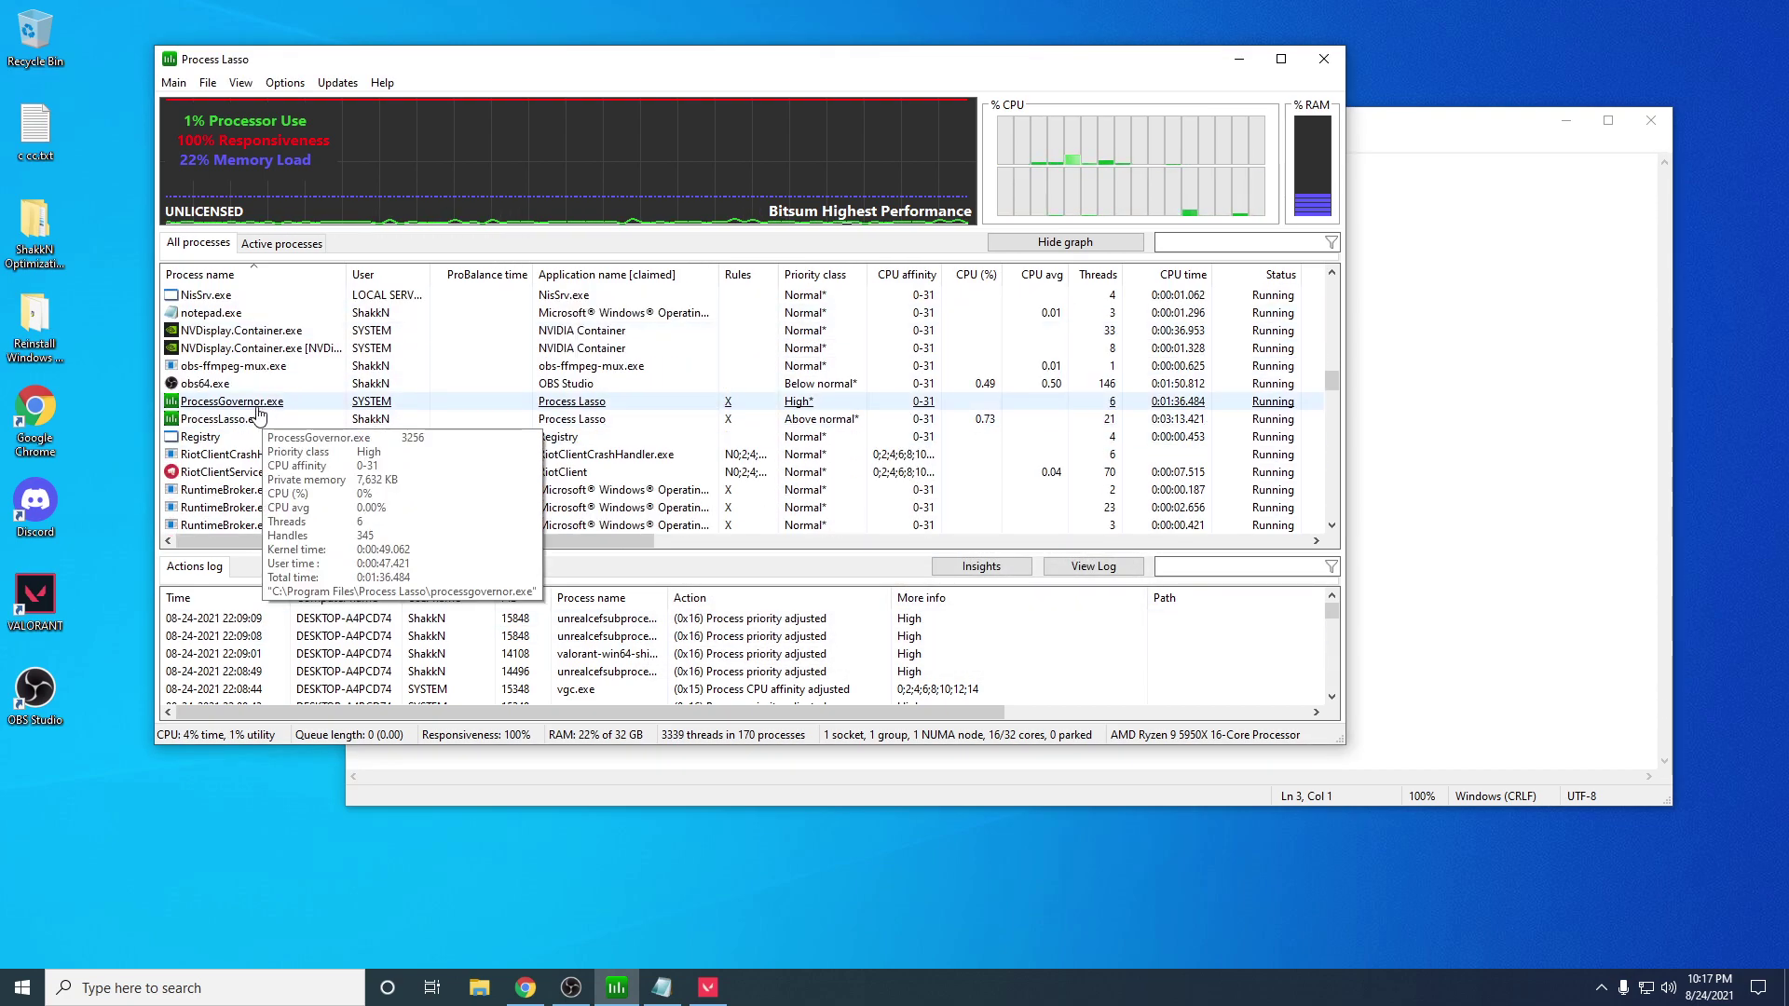
pyautogui.scroll(5, 244, 423)
pyautogui.scroll(6, 363, 396)
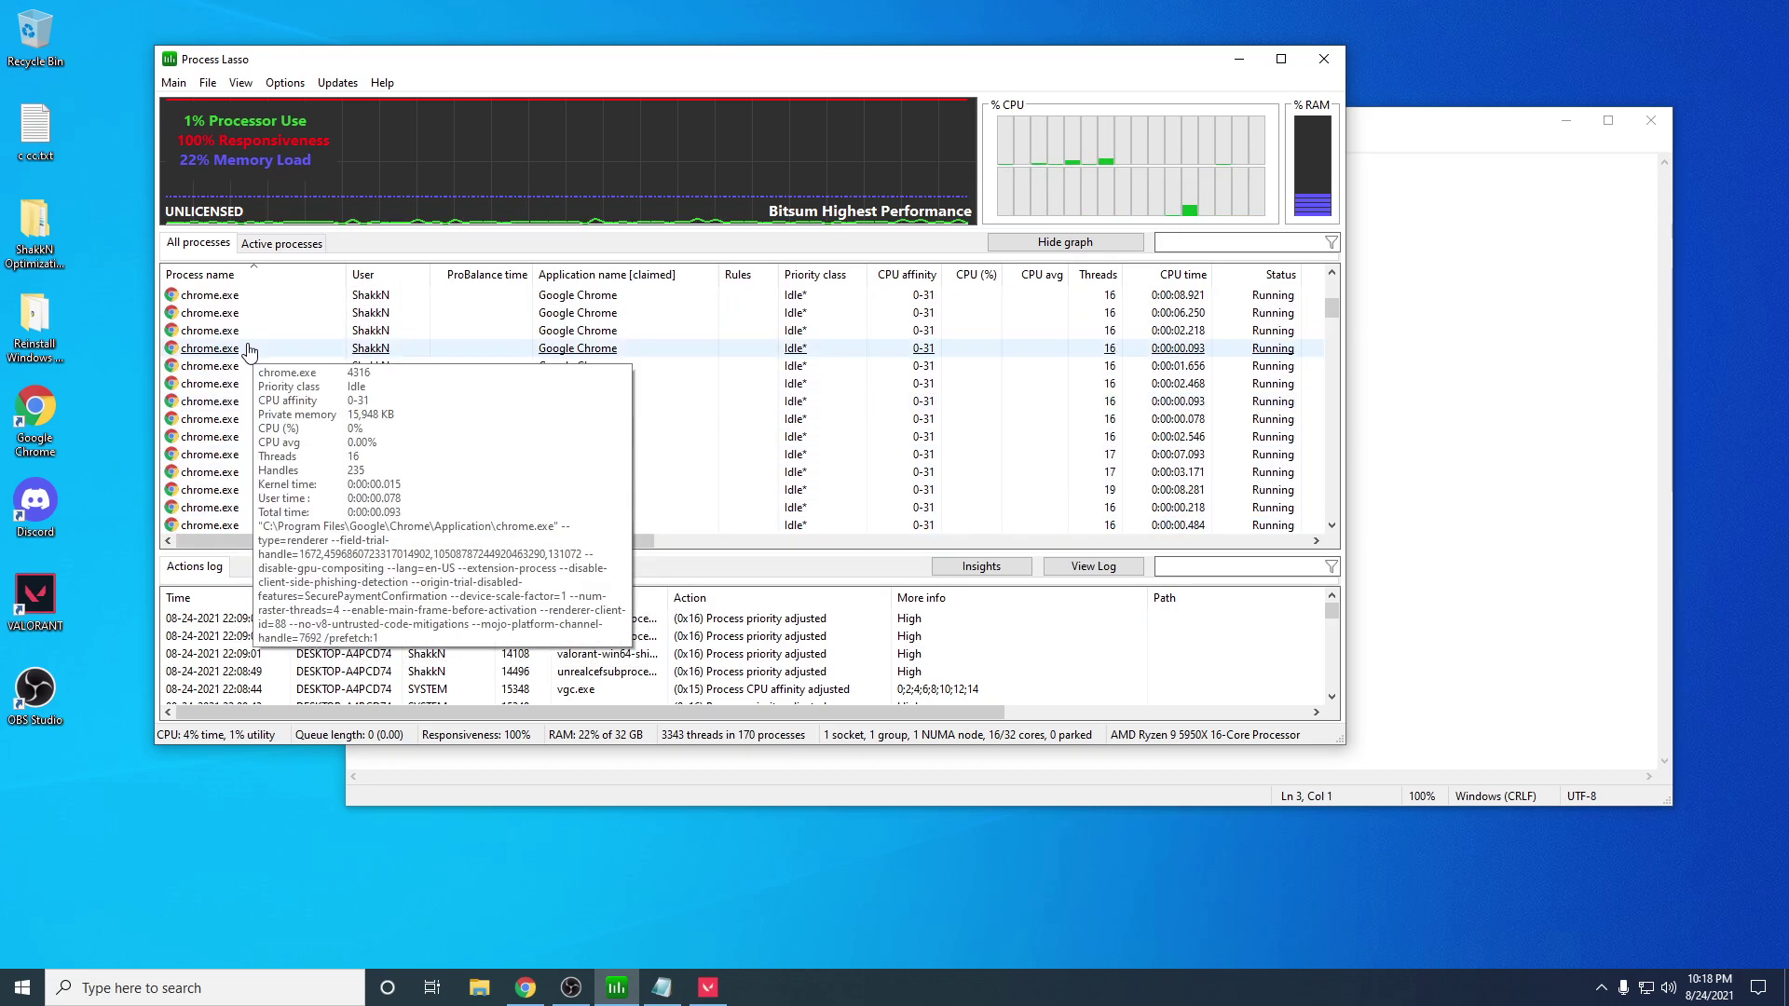
pyautogui.rightClick(390, 381)
pyautogui.moveTo(484, 419)
pyautogui.moveTo(653, 427)
pyautogui.click(762, 466)
pyautogui.write('FFFF0000')
pyautogui.press('Return')
# Step: Set a permanent even-CPU affinity of 5555 for the two Riot Client processes
pyautogui.scroll(-10, 373, 387)
pyautogui.scroll(-8, 373, 386)
pyautogui.rightClick(806, 341)
pyautogui.moveTo(909, 371)
pyautogui.moveTo(1072, 389)
pyautogui.click(1206, 418)
pyautogui.write('5555')
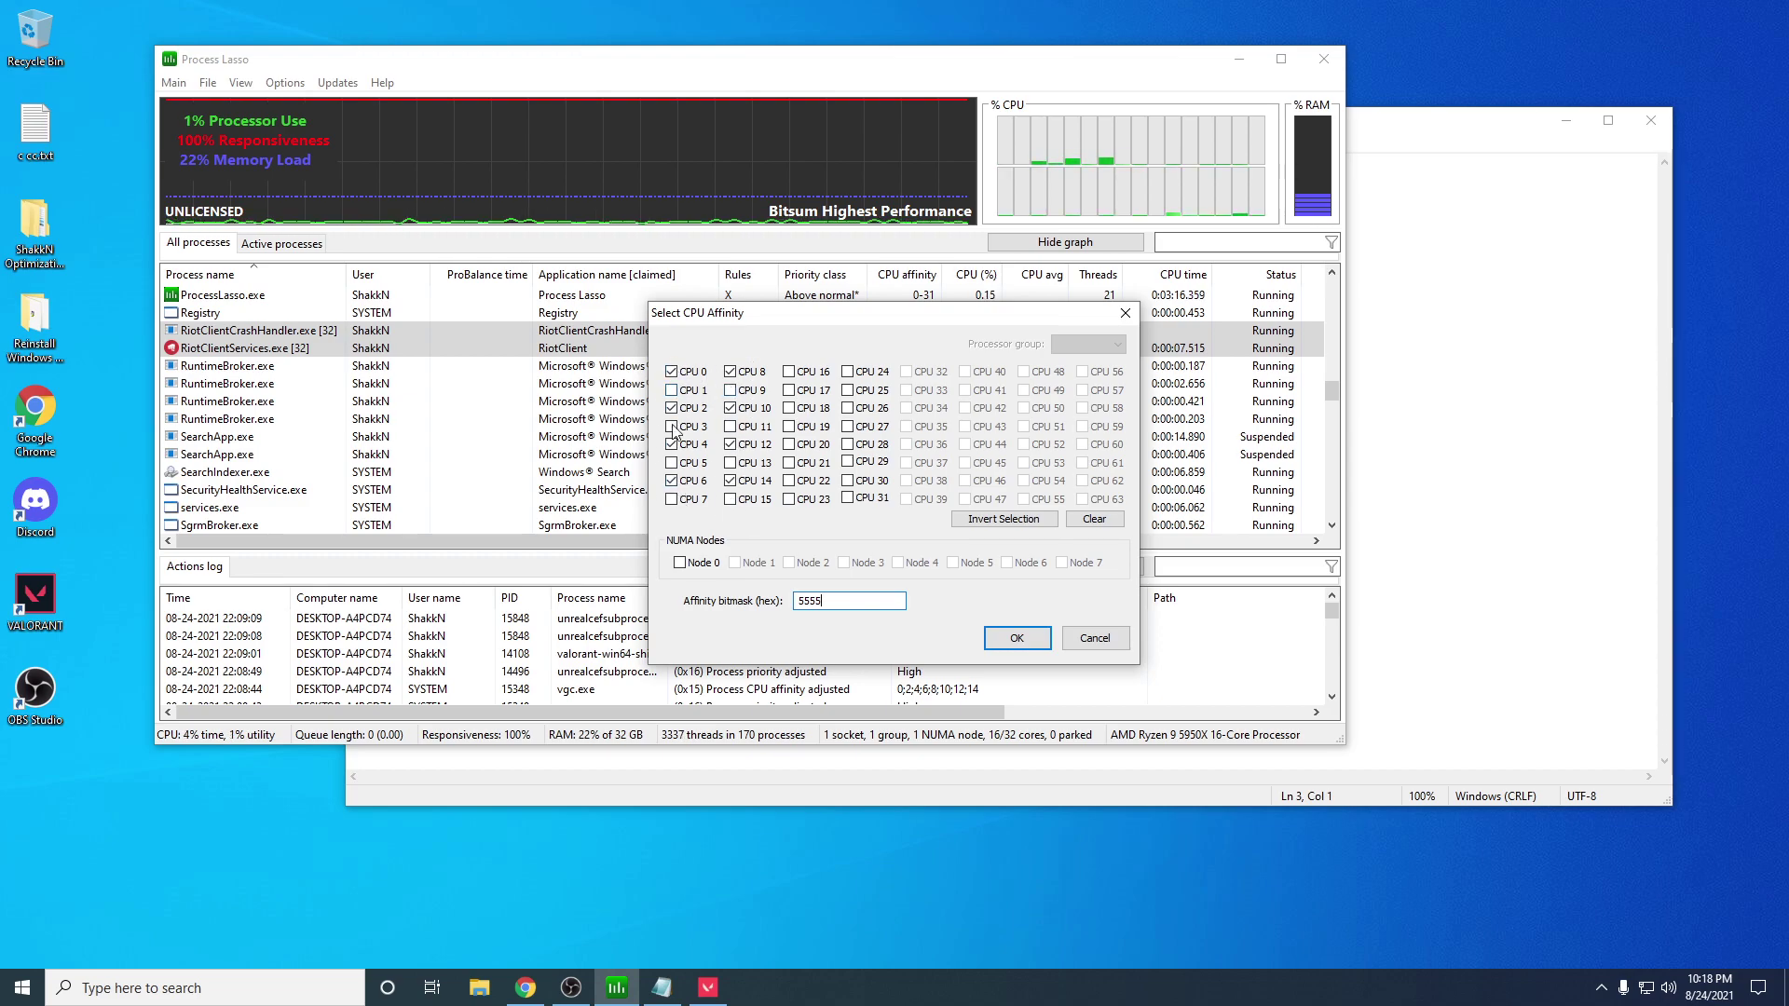
# Step: Confirm the Riot Client 5555 affinity and scroll down to the Valorant and vgc rows
pyautogui.click(1017, 638)
pyautogui.scroll(-9, 459, 443)
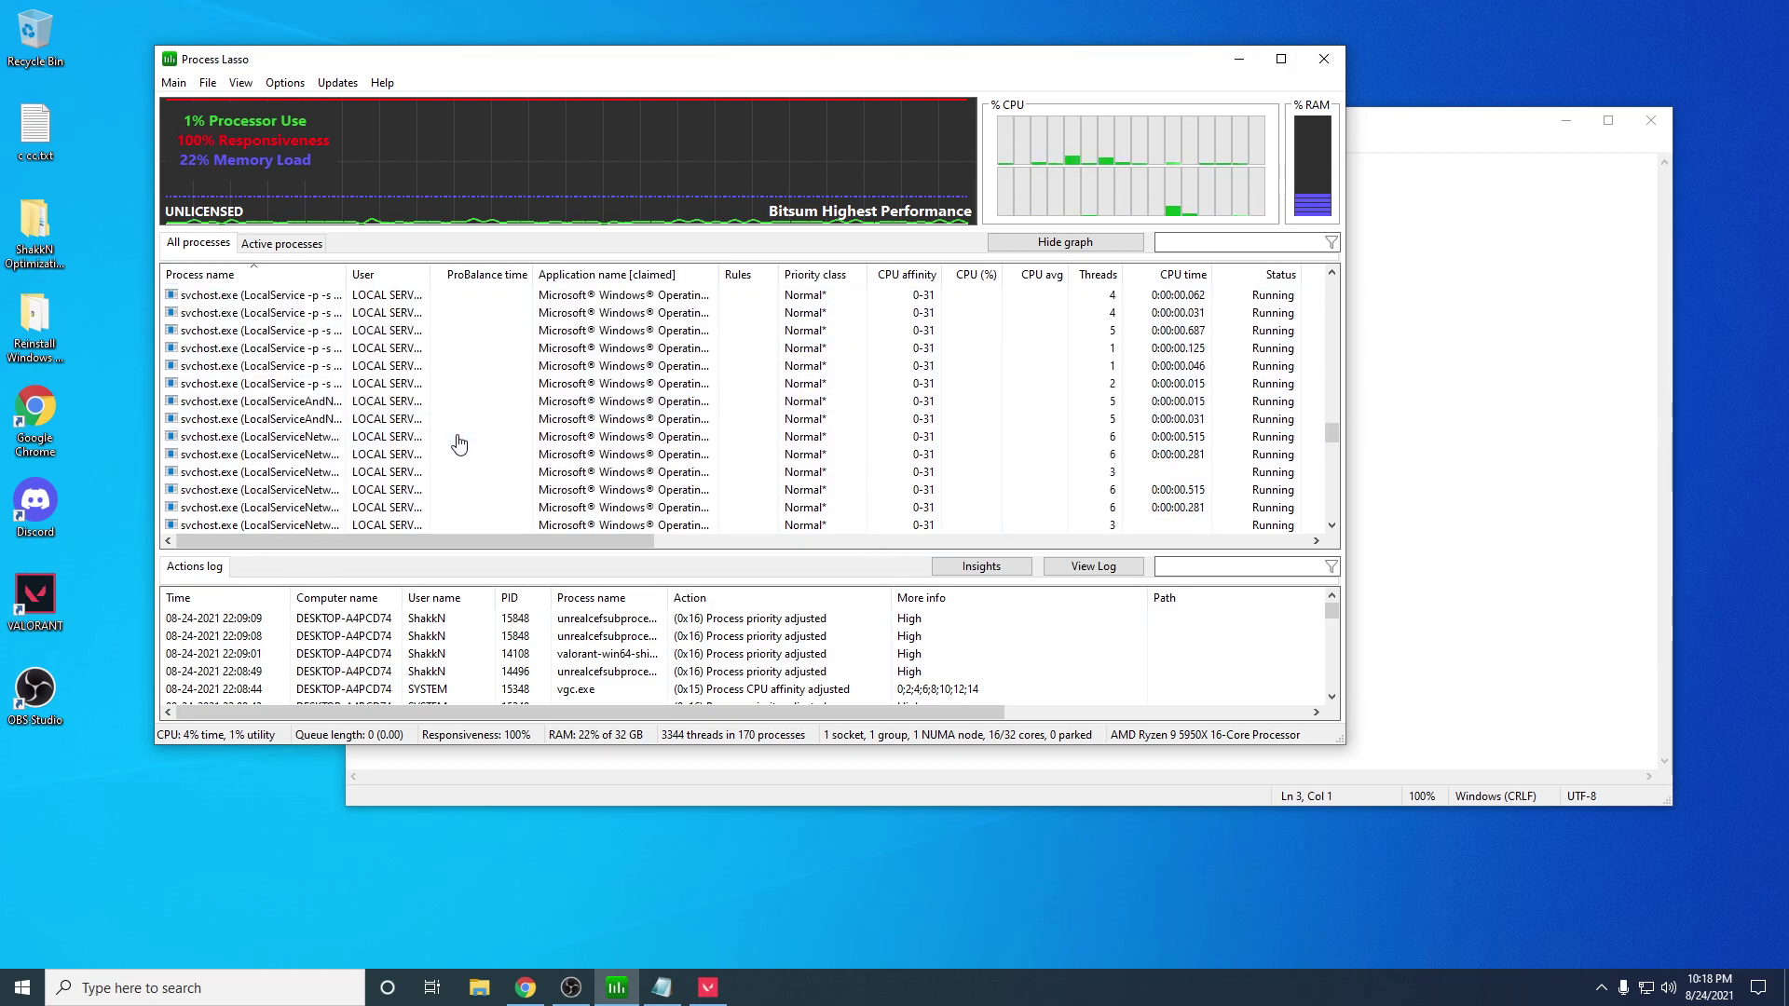
pyautogui.scroll(-6, 461, 447)
pyautogui.scroll(-8, 466, 454)
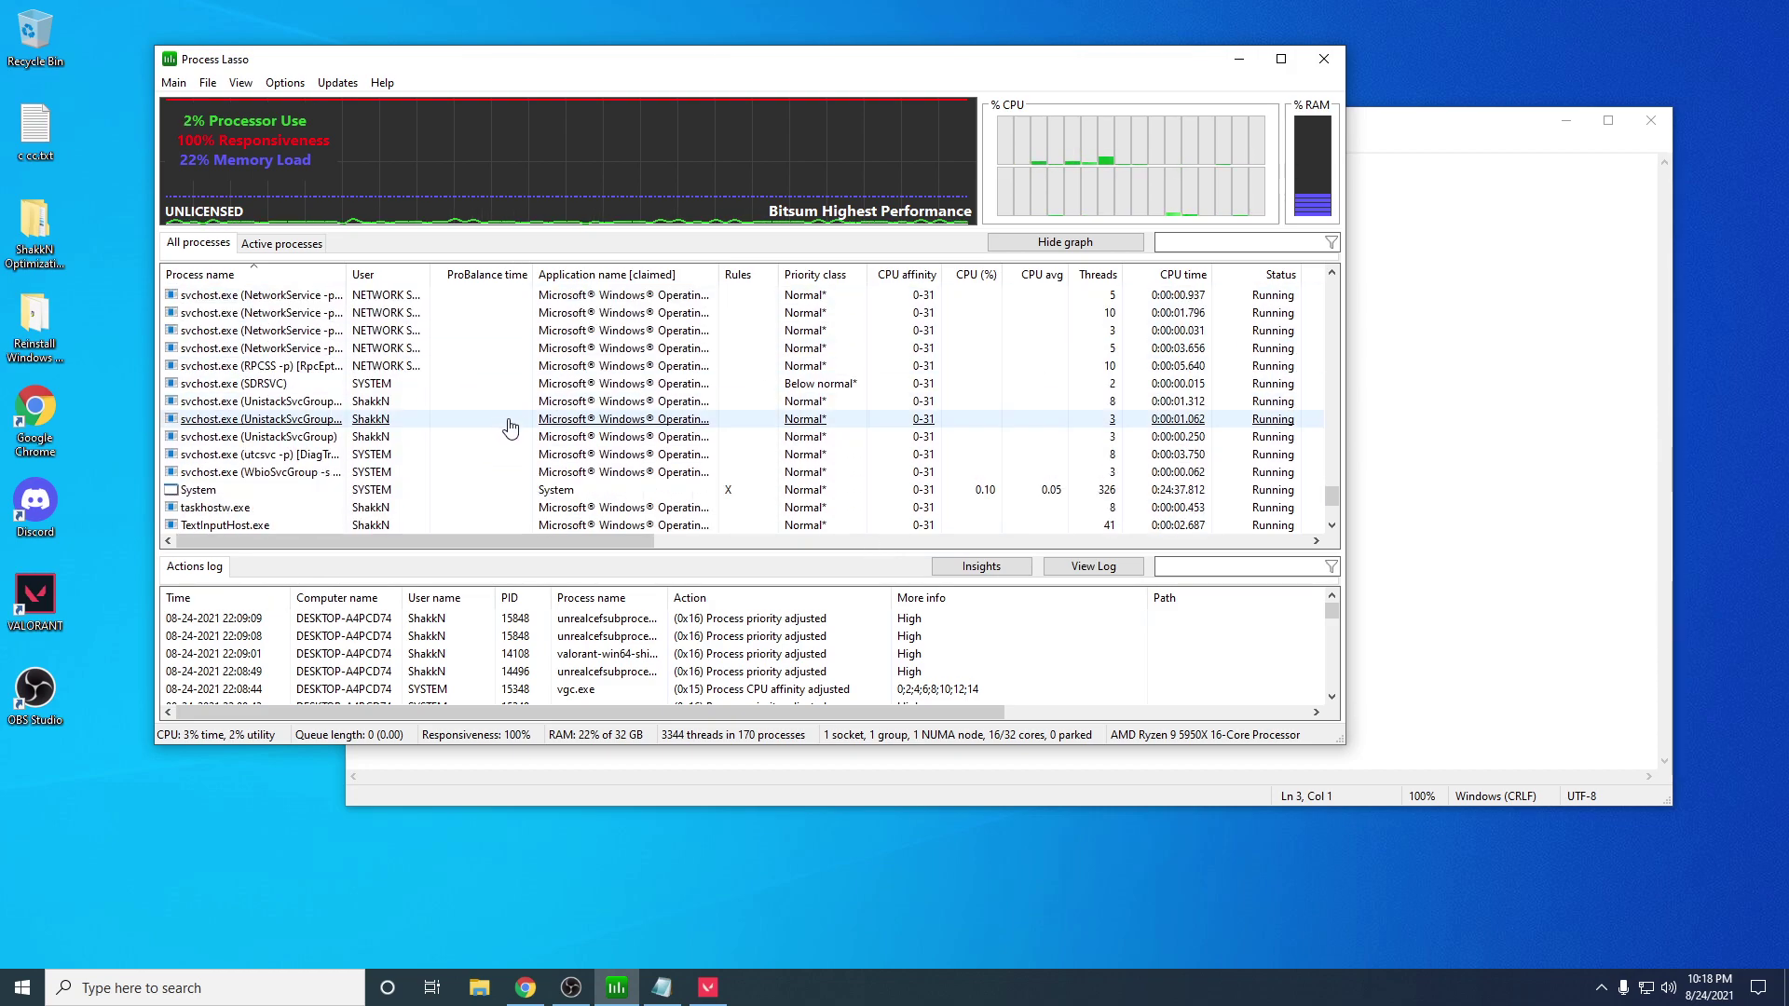